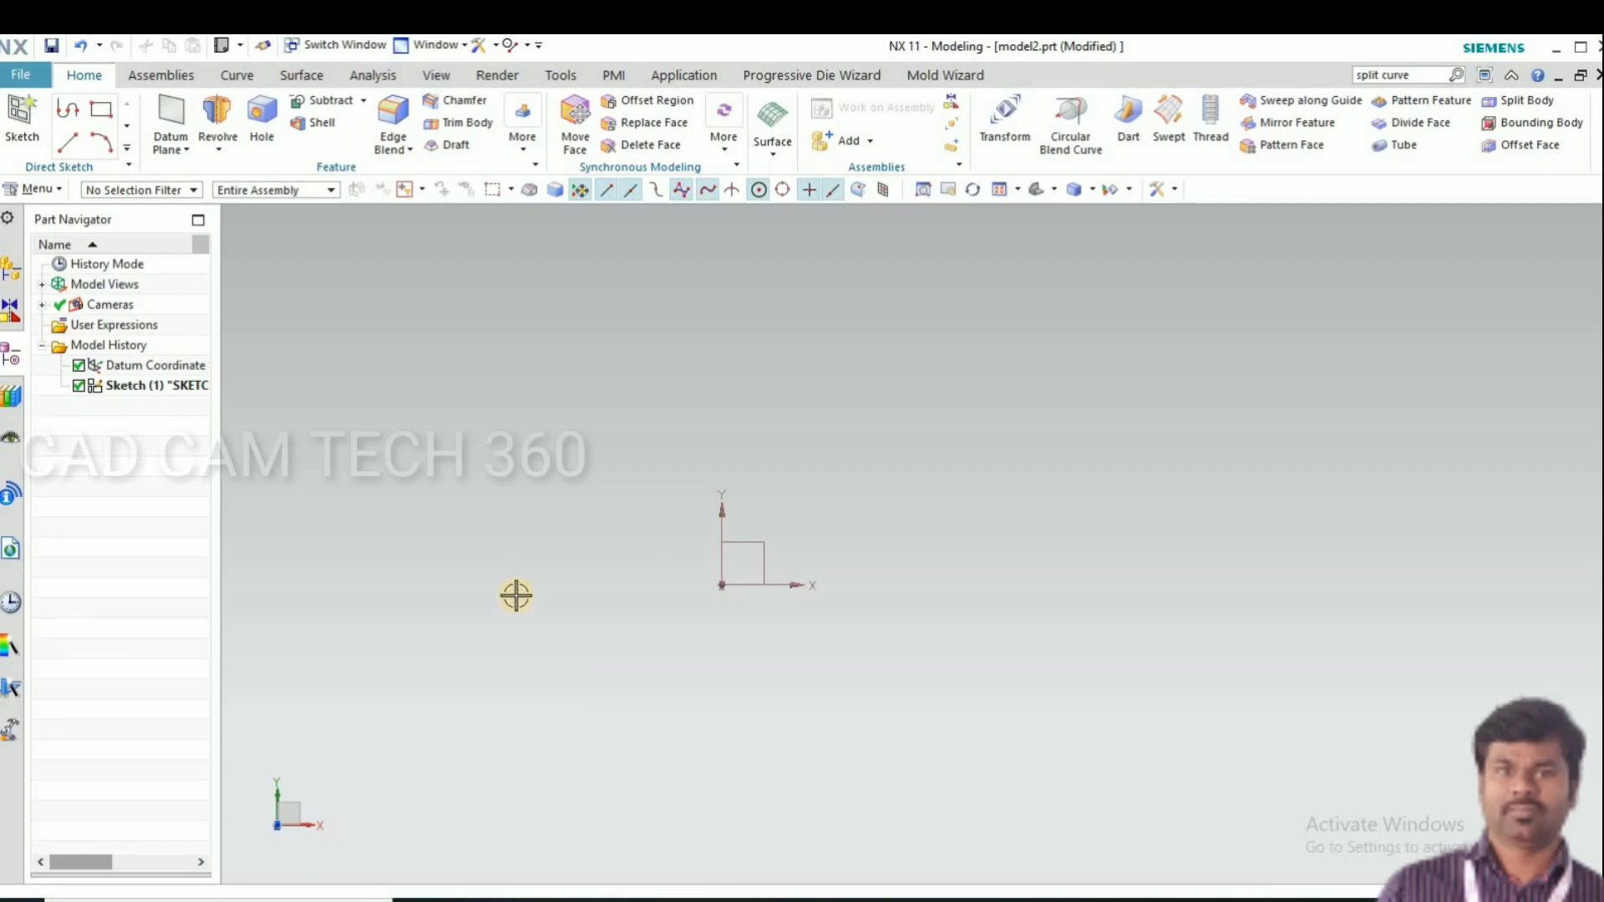
Start a new sketch on the XY plane
click(21, 116)
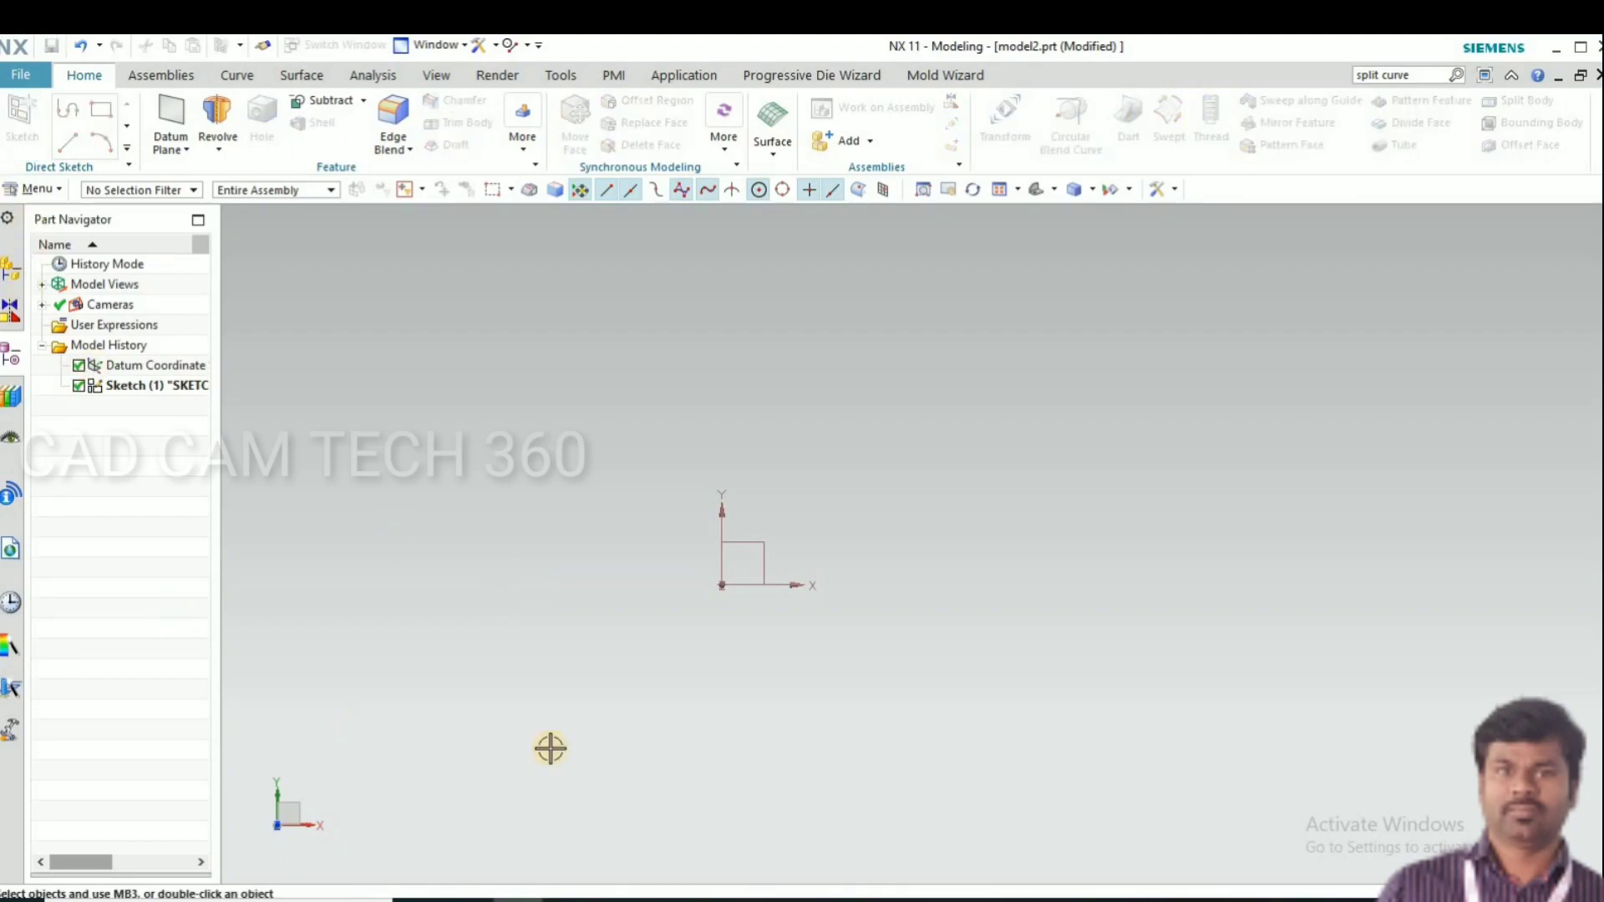
click(753, 547)
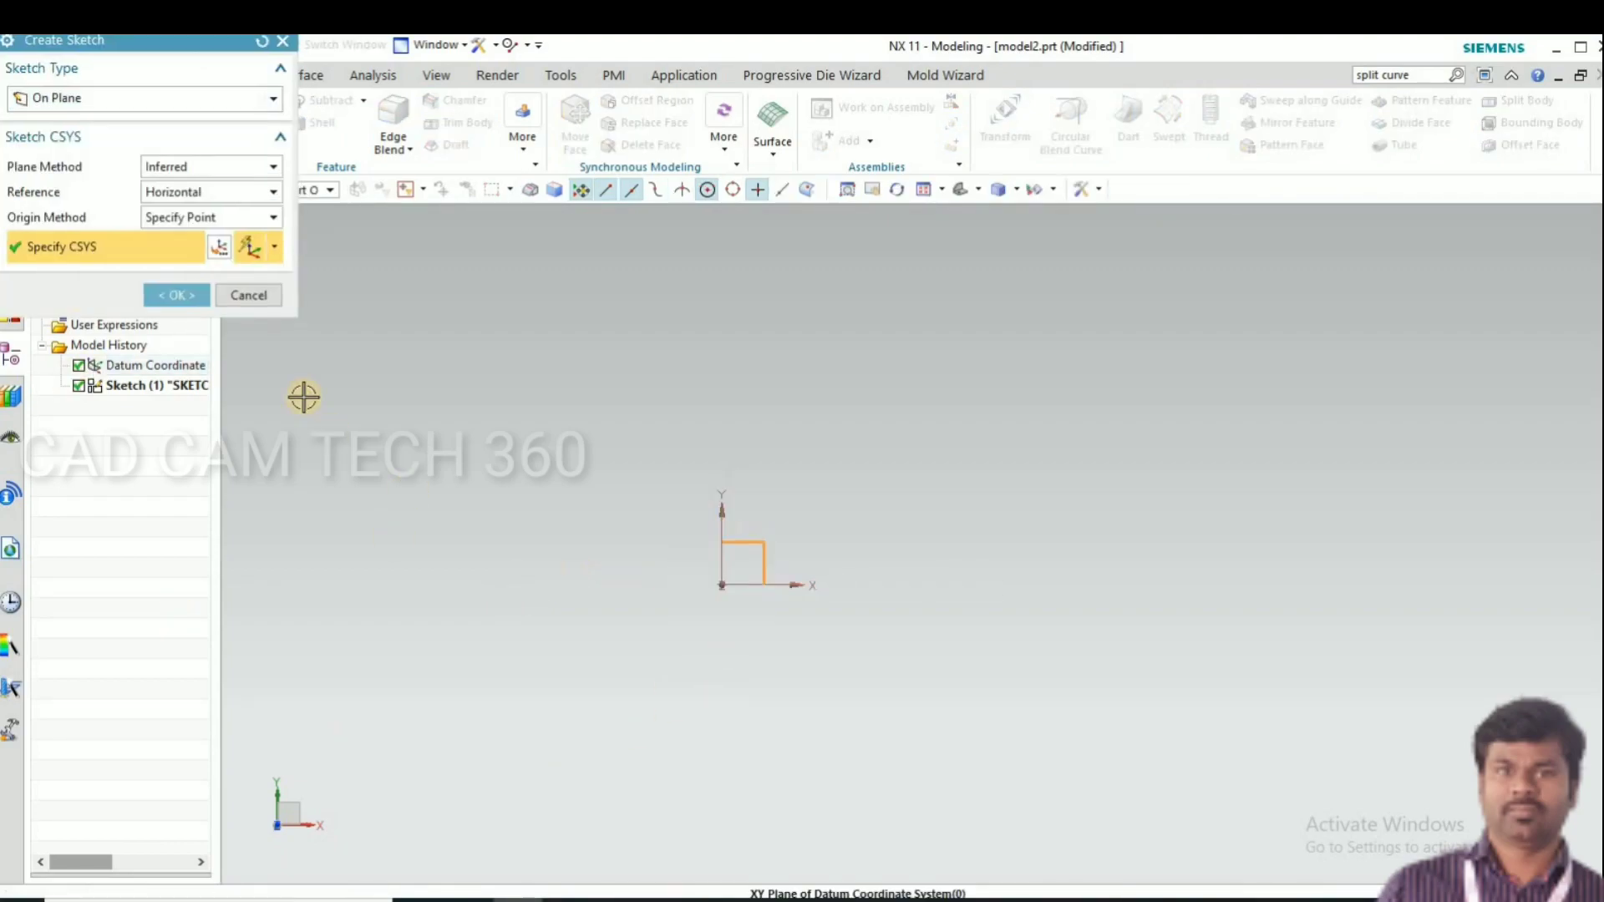
click(184, 296)
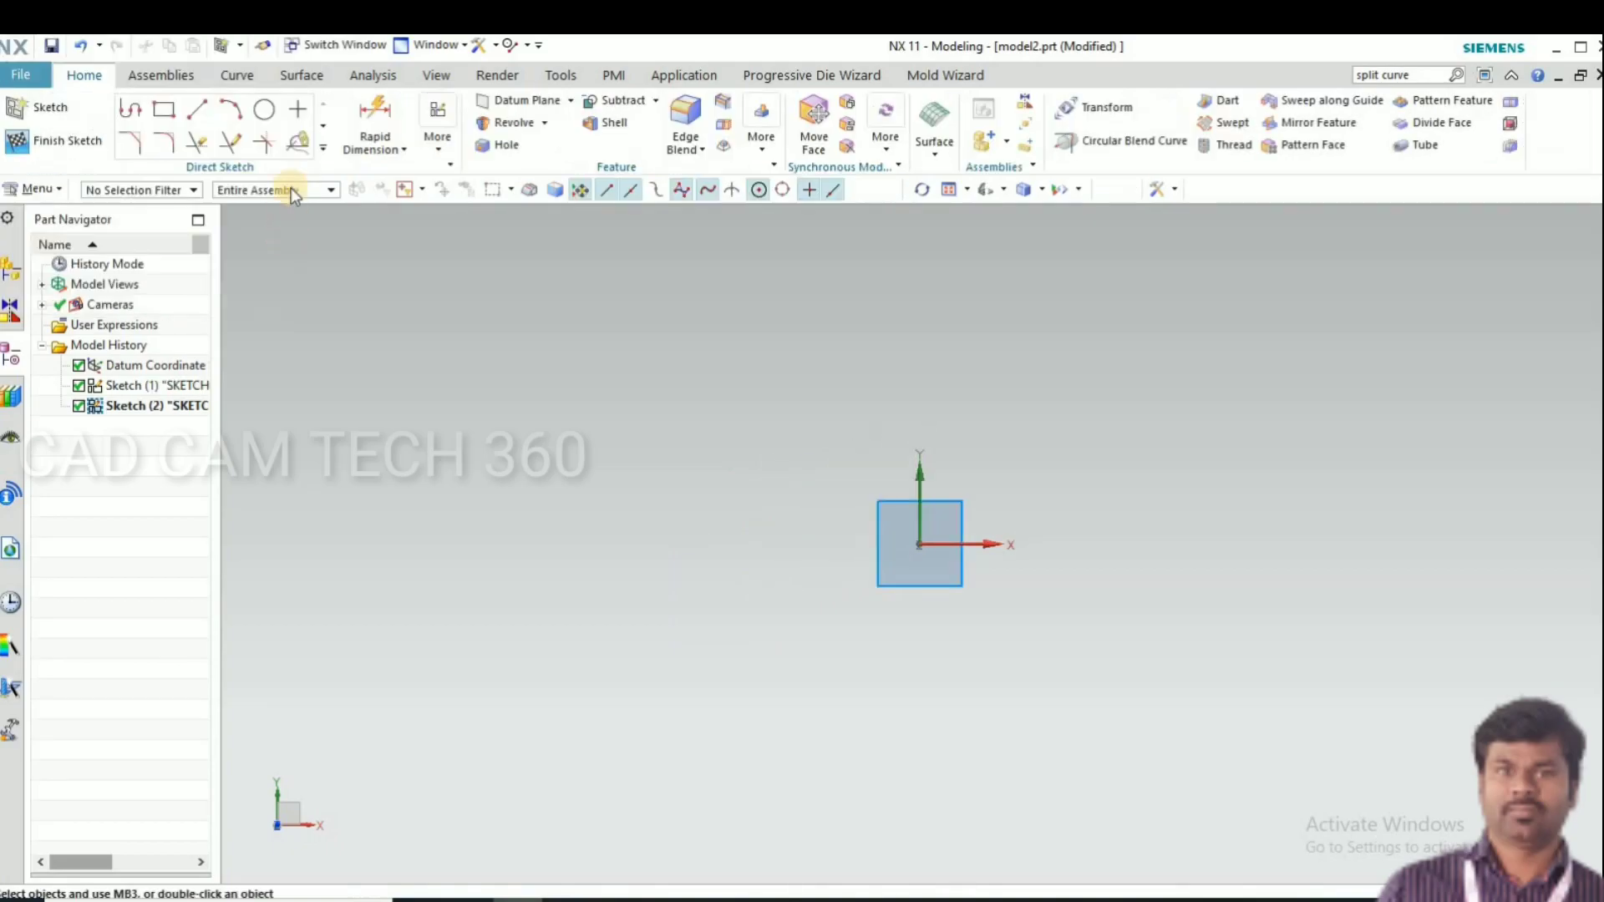
Draw two concentric circles at the origin, diameters 100 and 130
click(919, 544)
text(100)
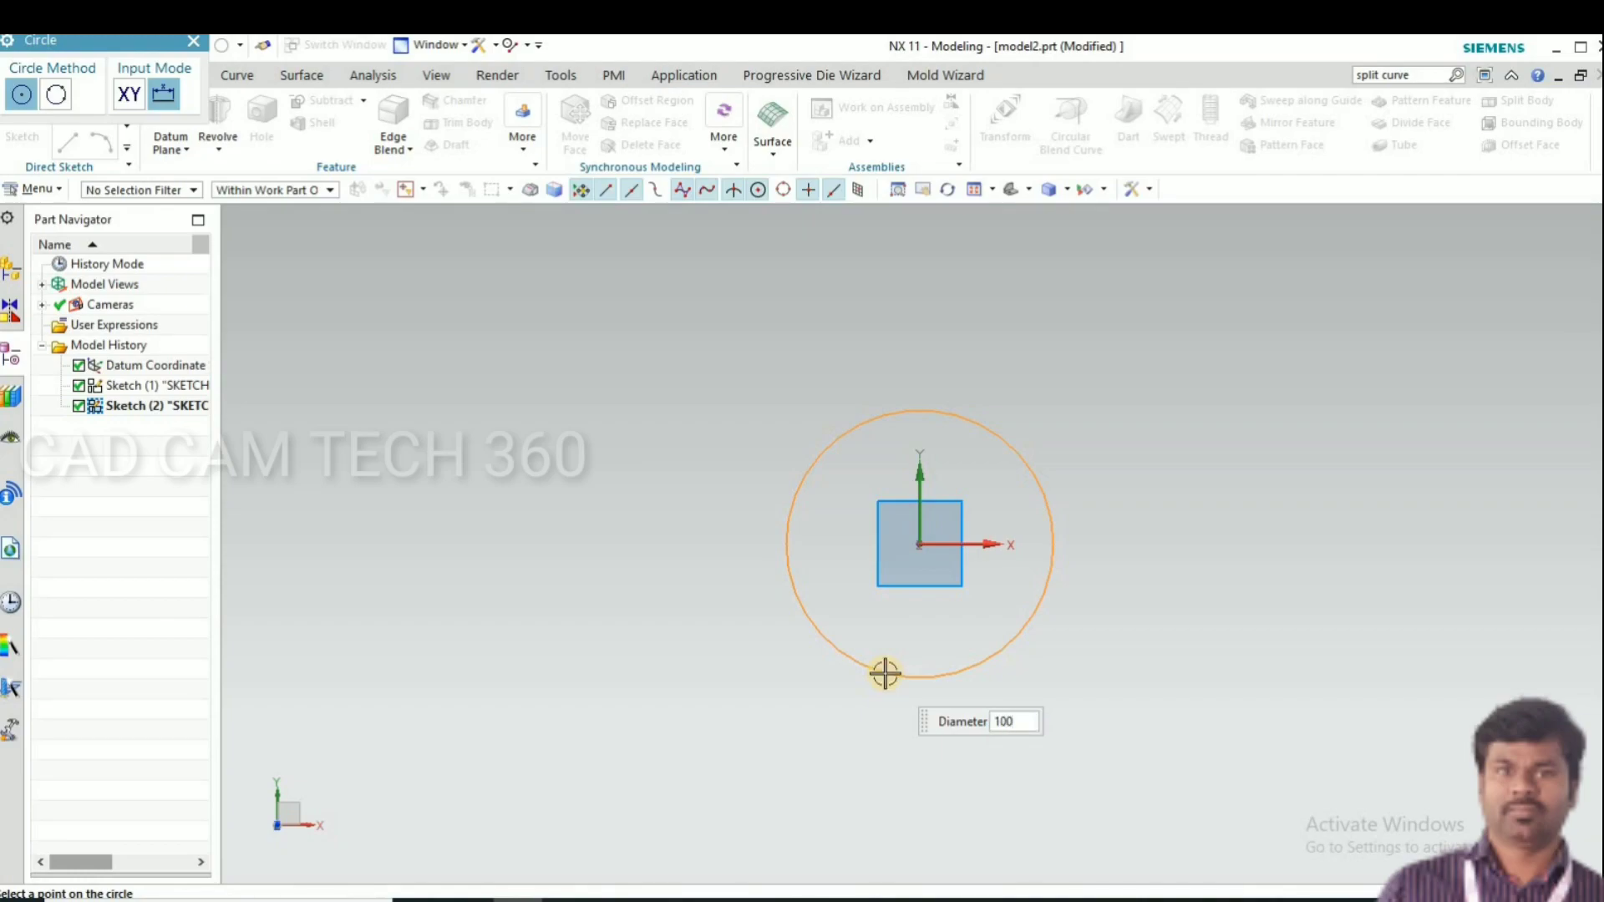
text(340)
key(Return)
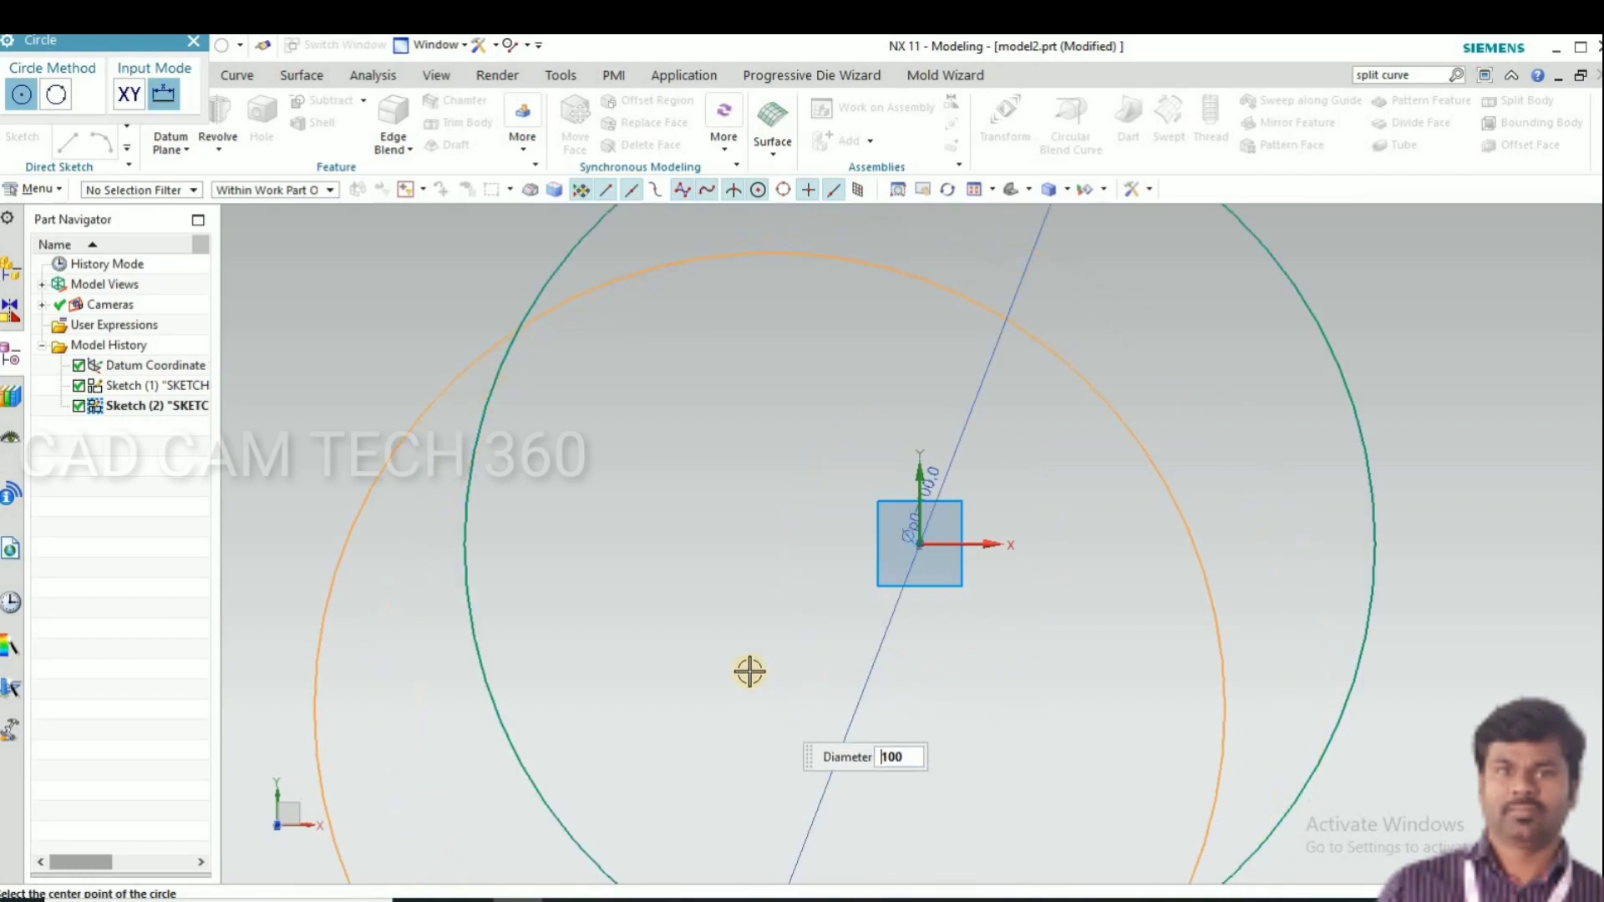
scroll(703, 631, down, 3)
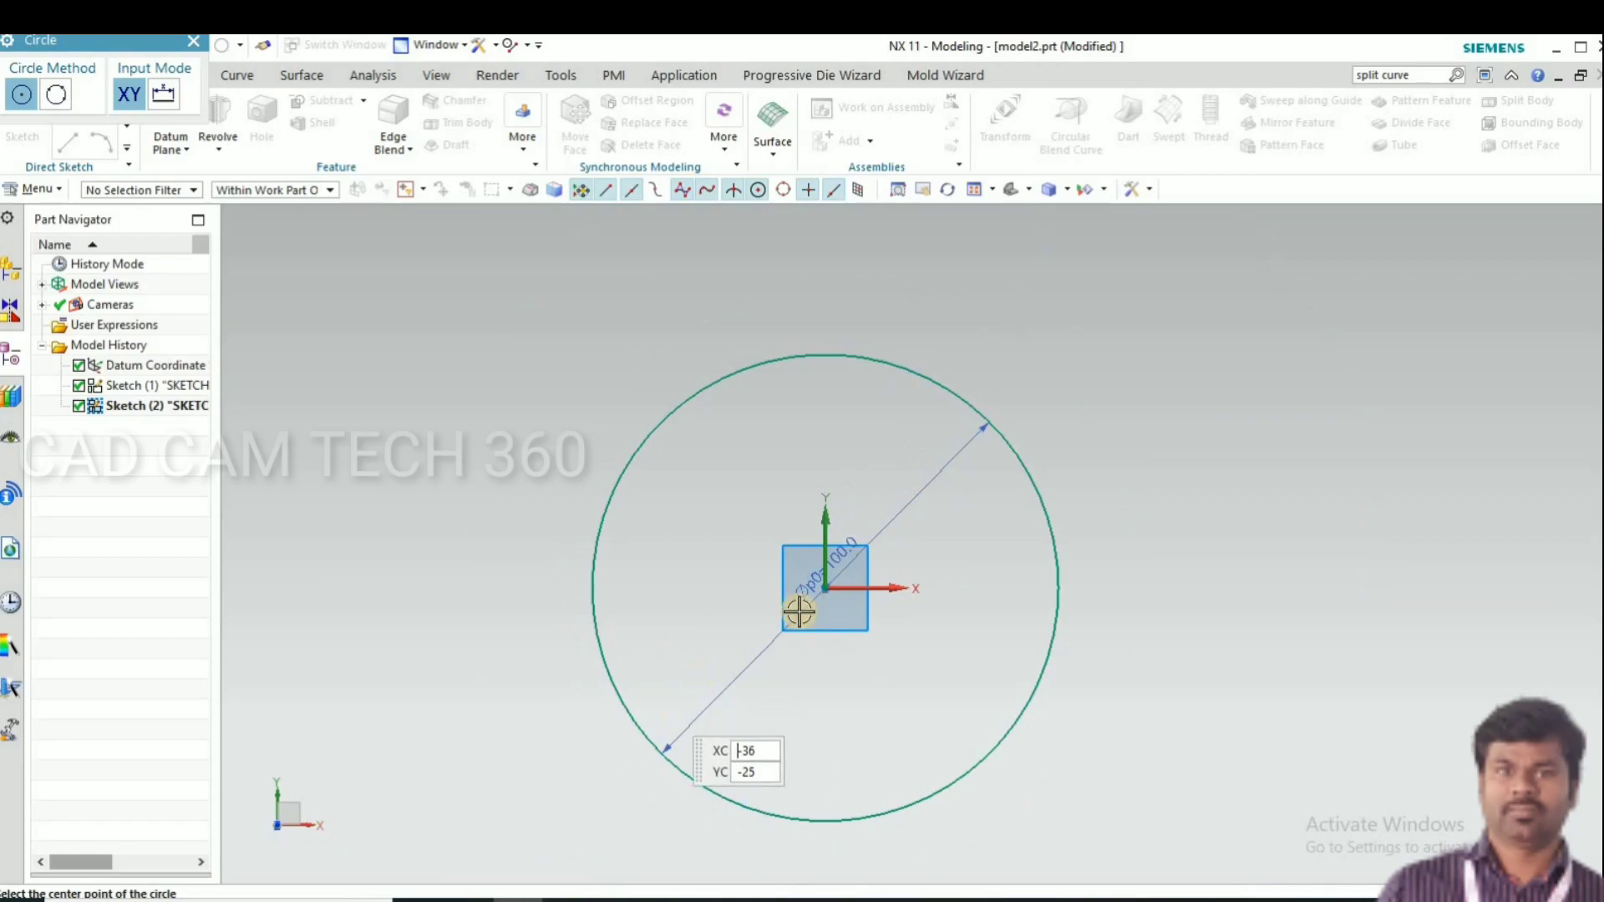
click(826, 586)
text(130)
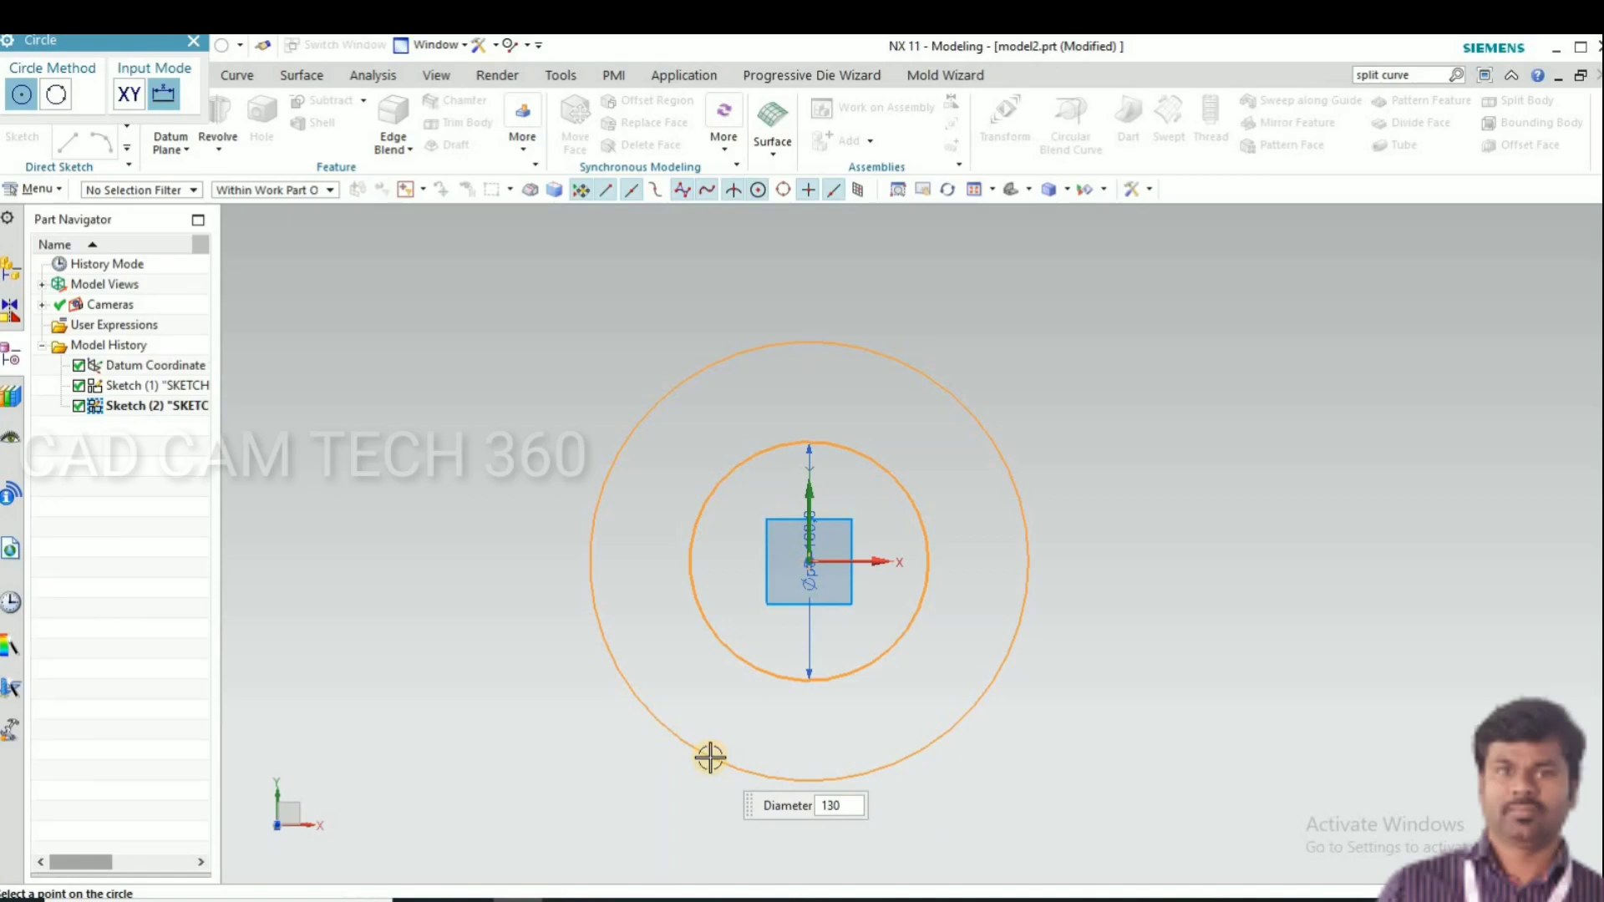
key(Return)
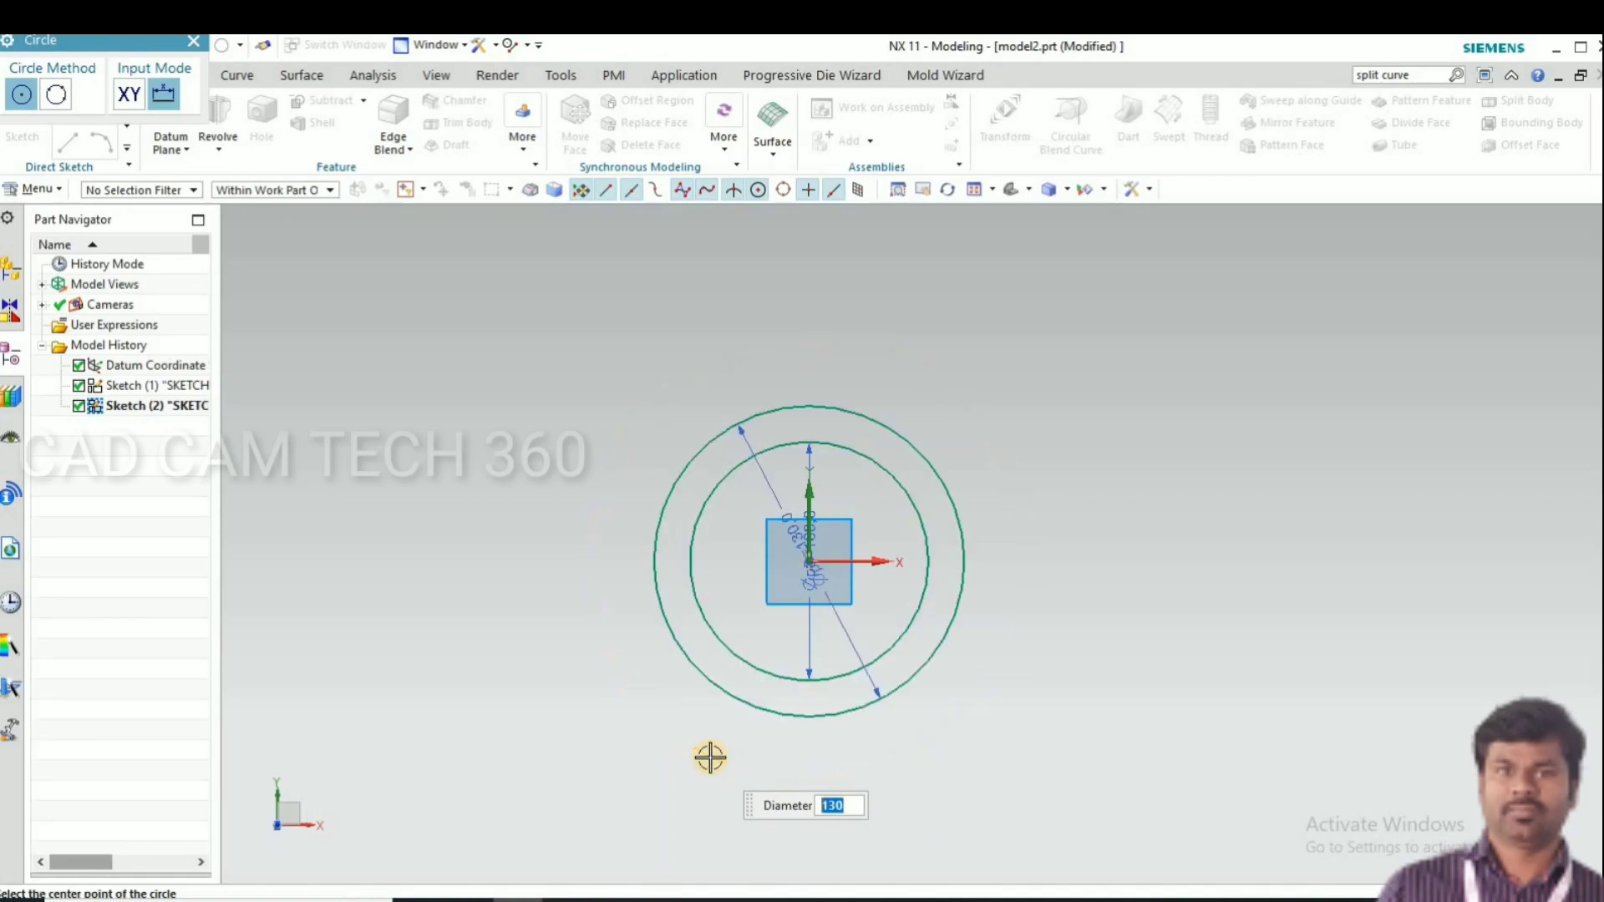
key(Escape)
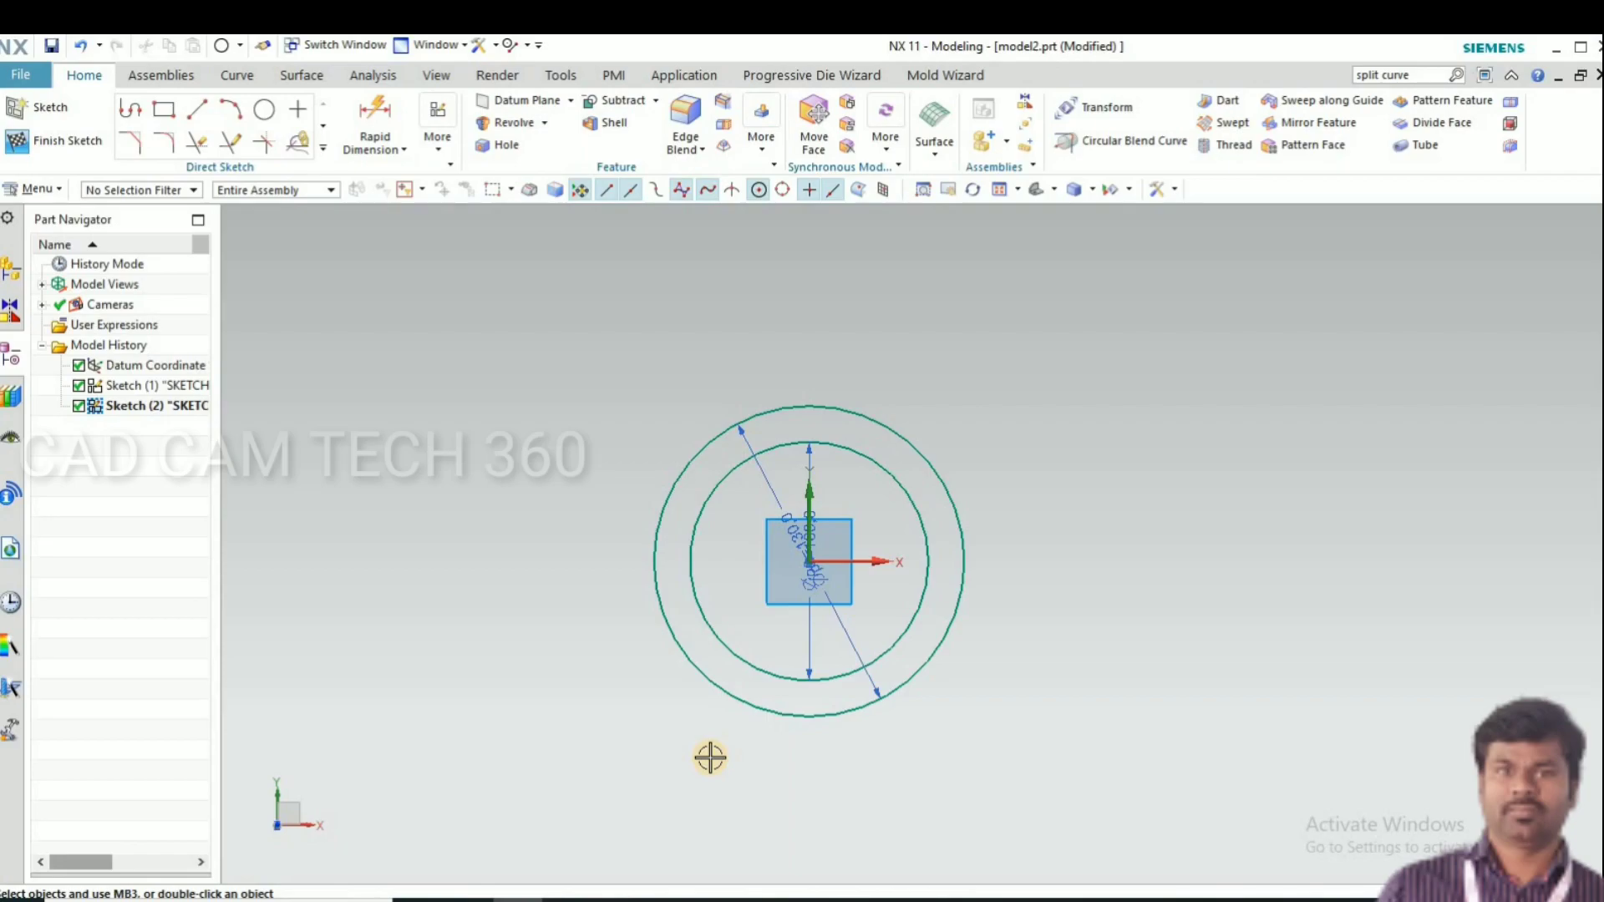
Finish the sketch and extrude with both circles selected as the ring profile
key(ctrl+q)
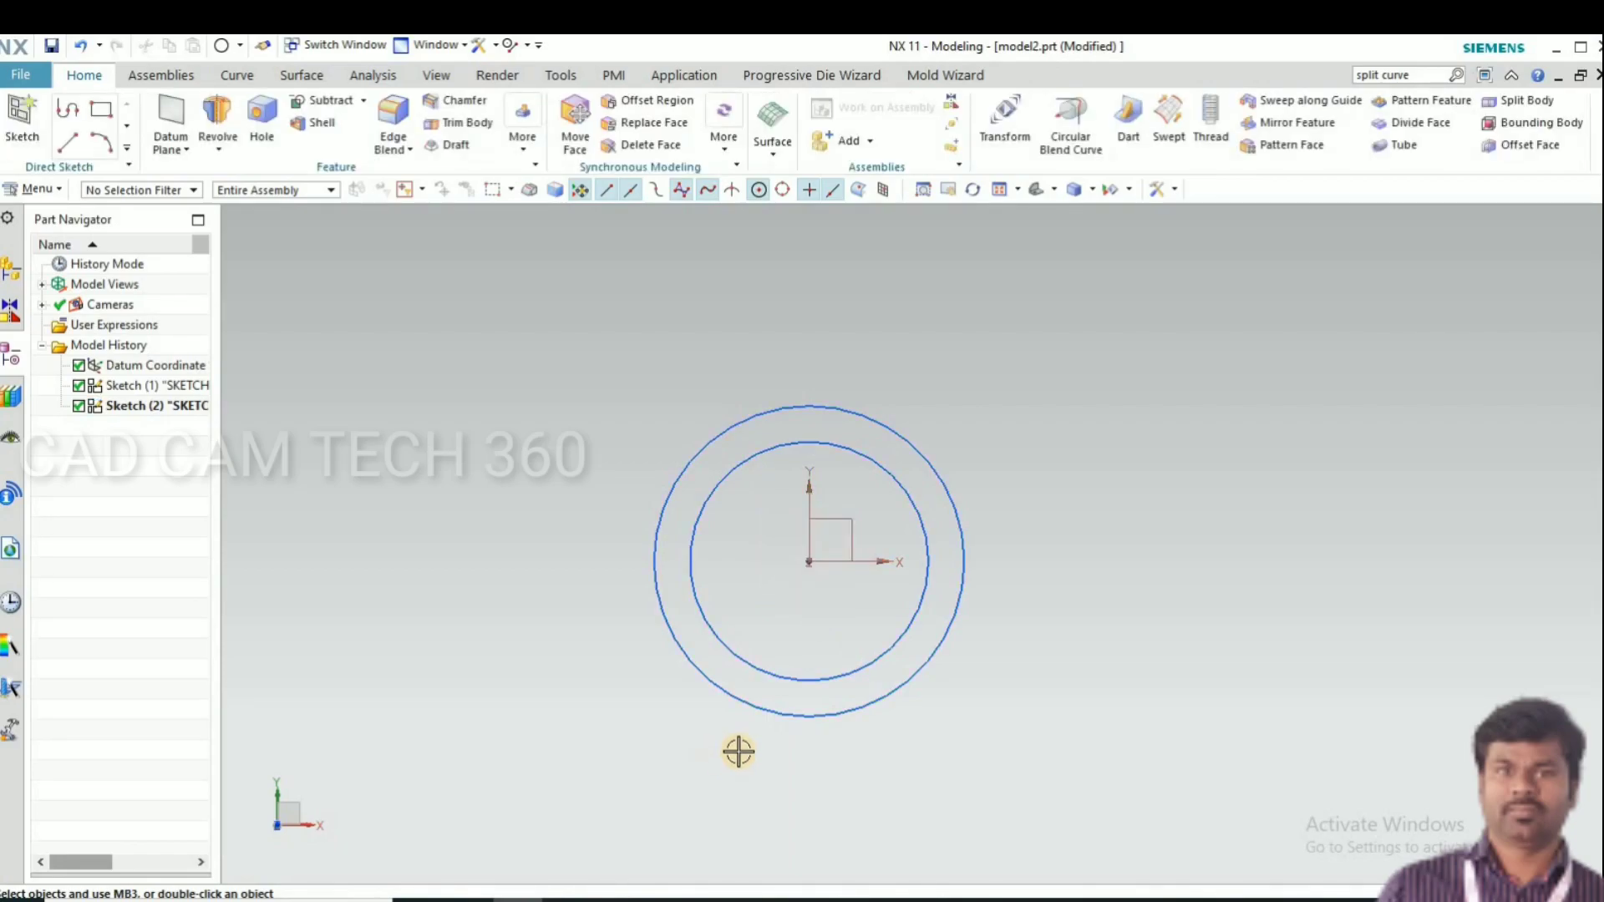
scroll(956, 570, up, 2)
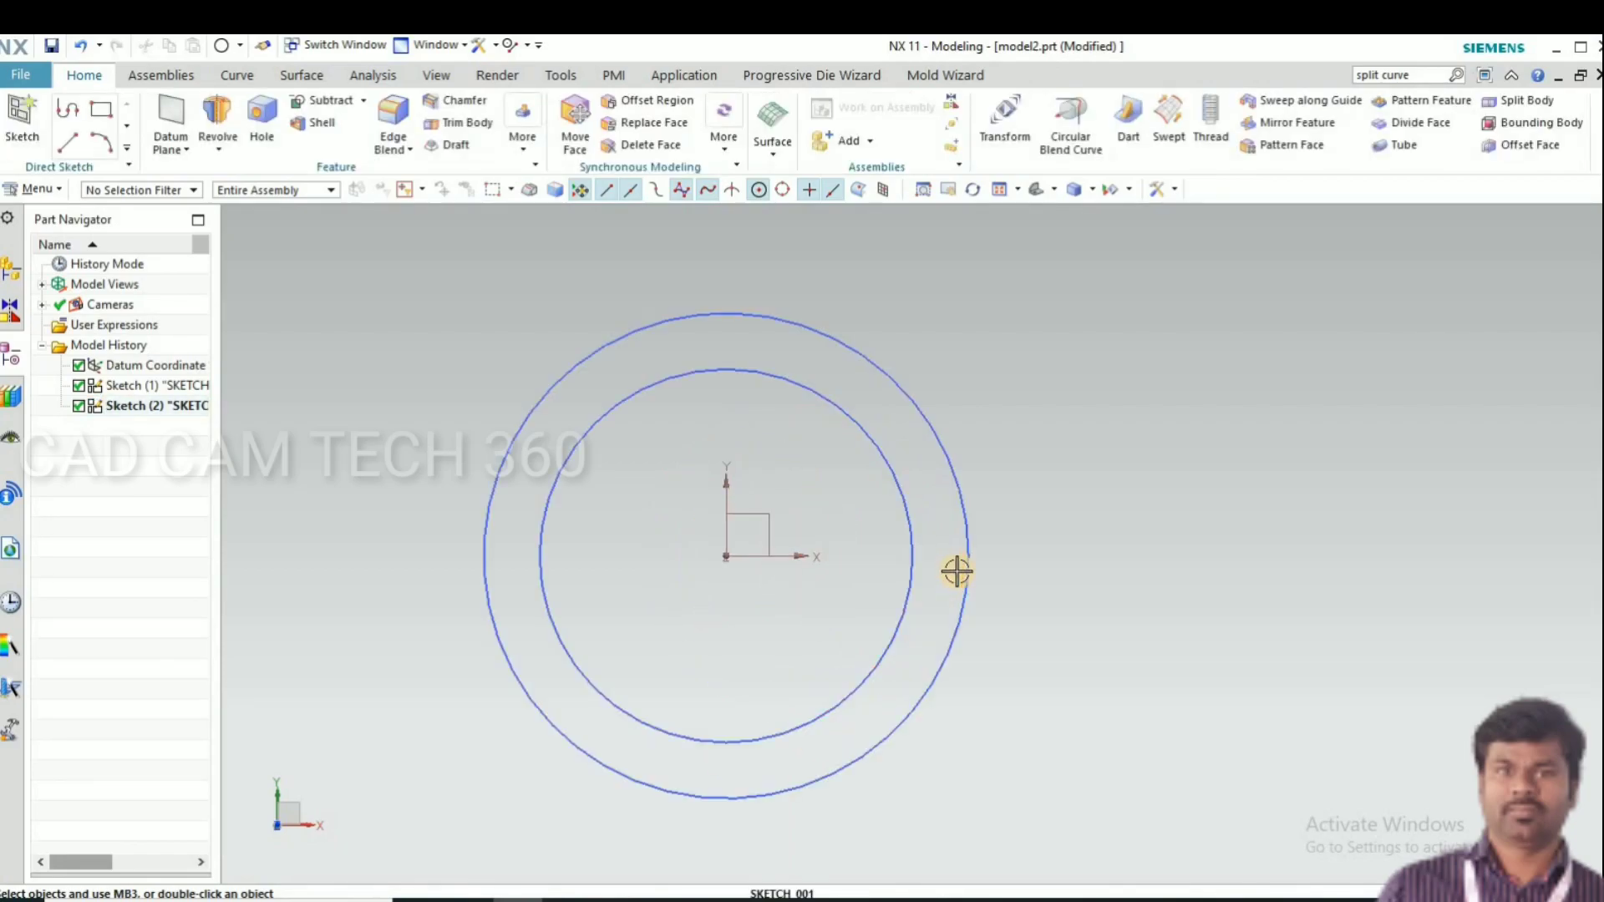
scroll(955, 570, down, 1)
scroll(784, 617, down, 1)
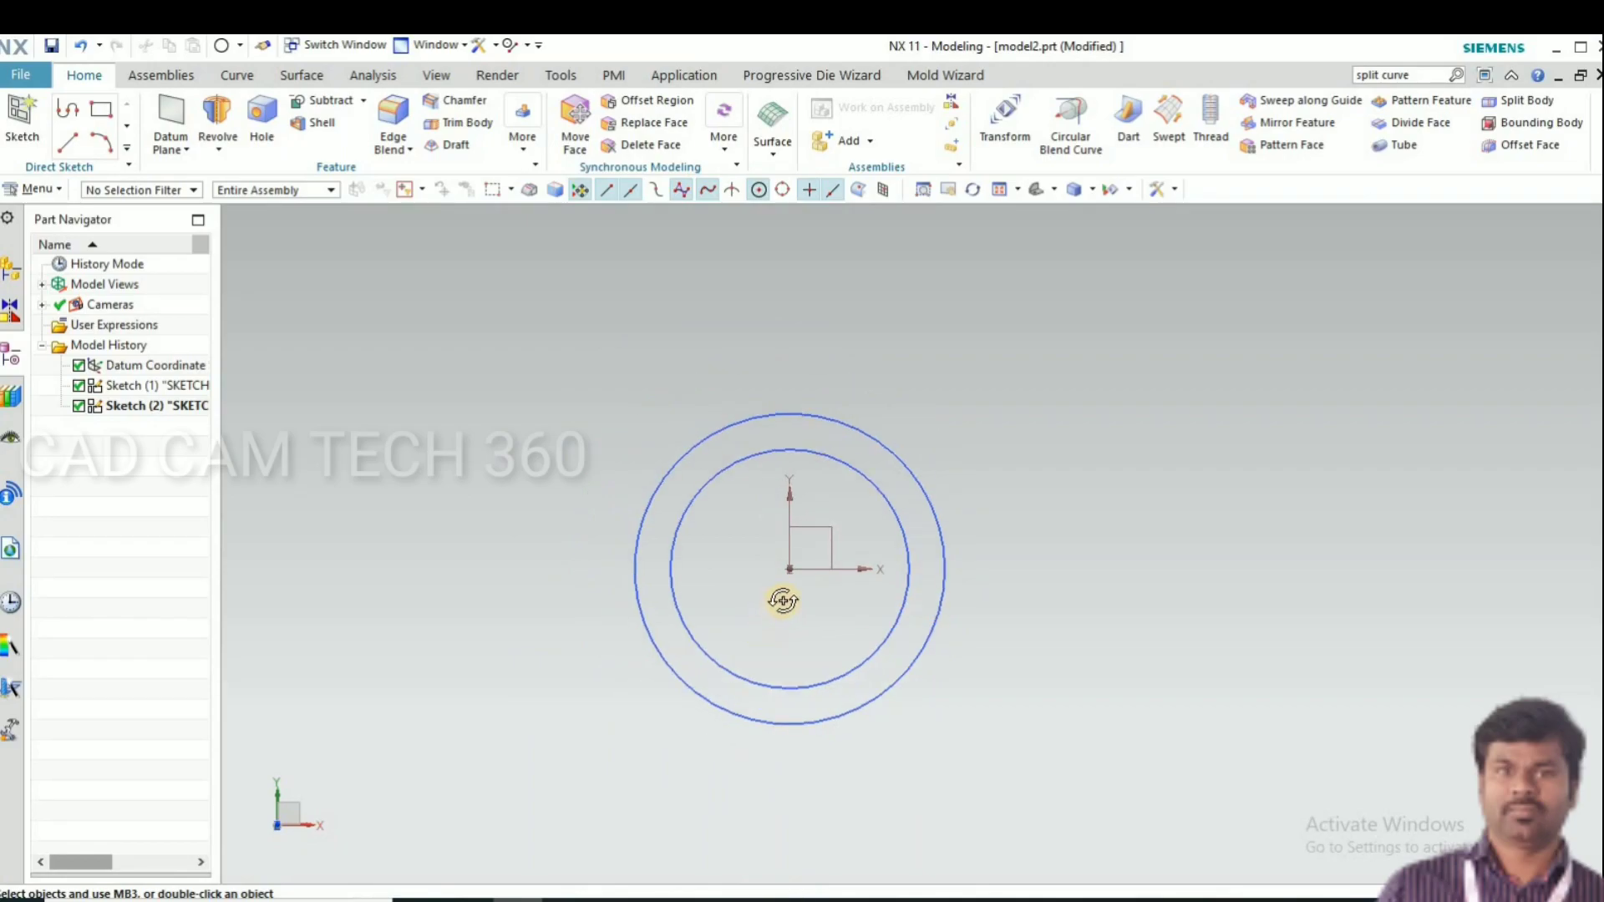
mouse_move(782, 600)
middle_down()
mouse_move(755, 626)
mouse_move(756, 580)
middle_up()
key(x)
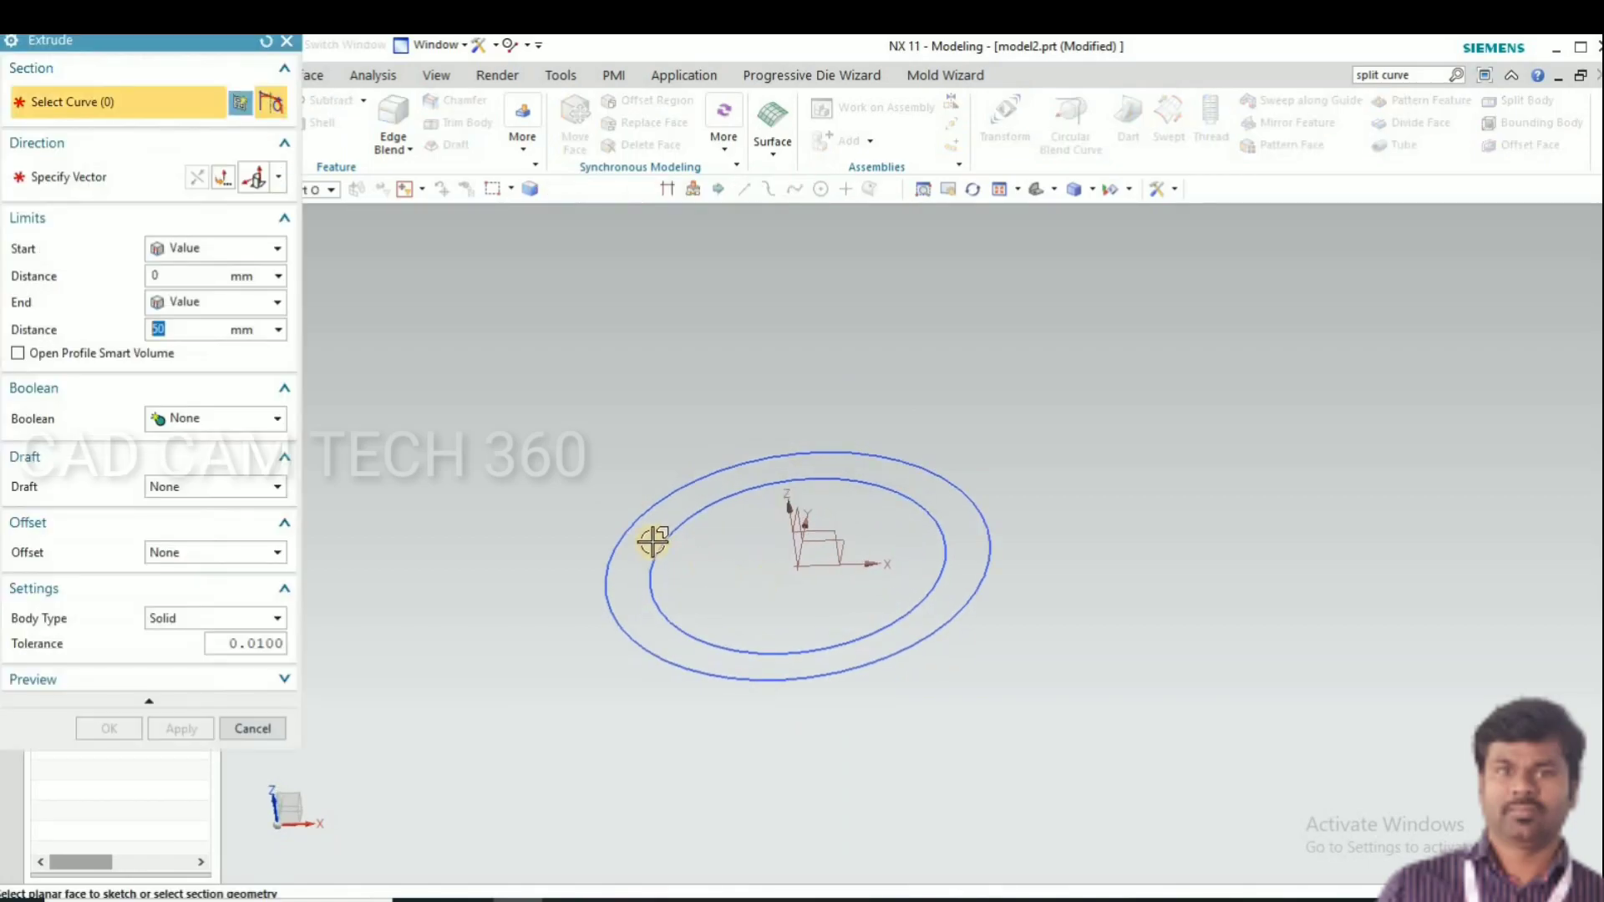
click(626, 567)
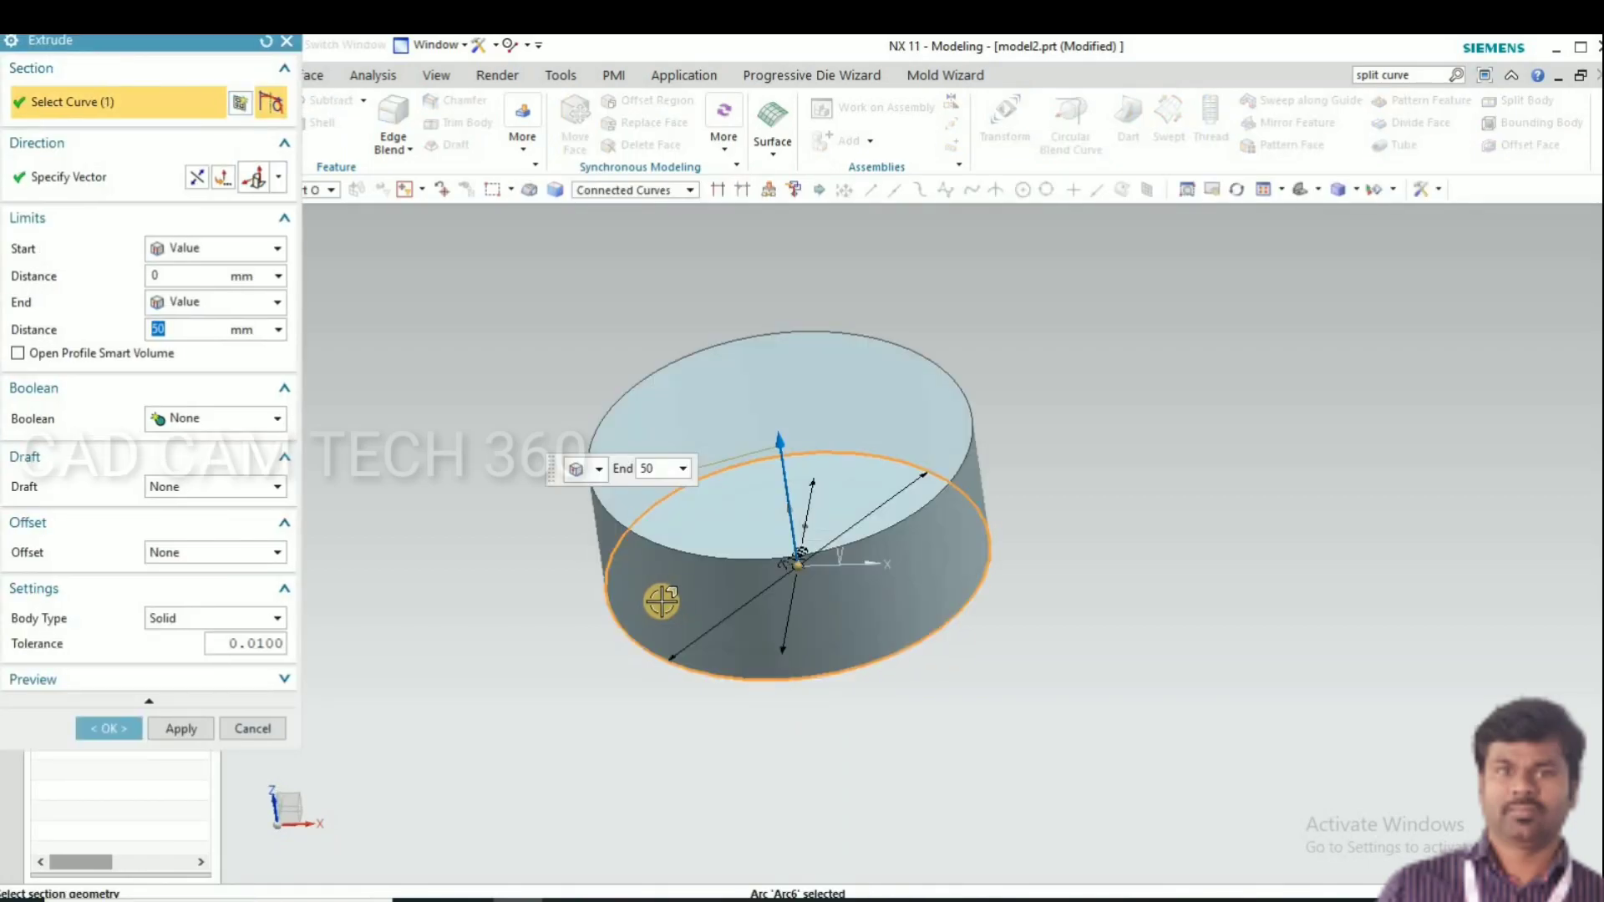
click(659, 601)
Reverse the extrusion downward, set it to 35 mm and create the ring solid
click(209, 185)
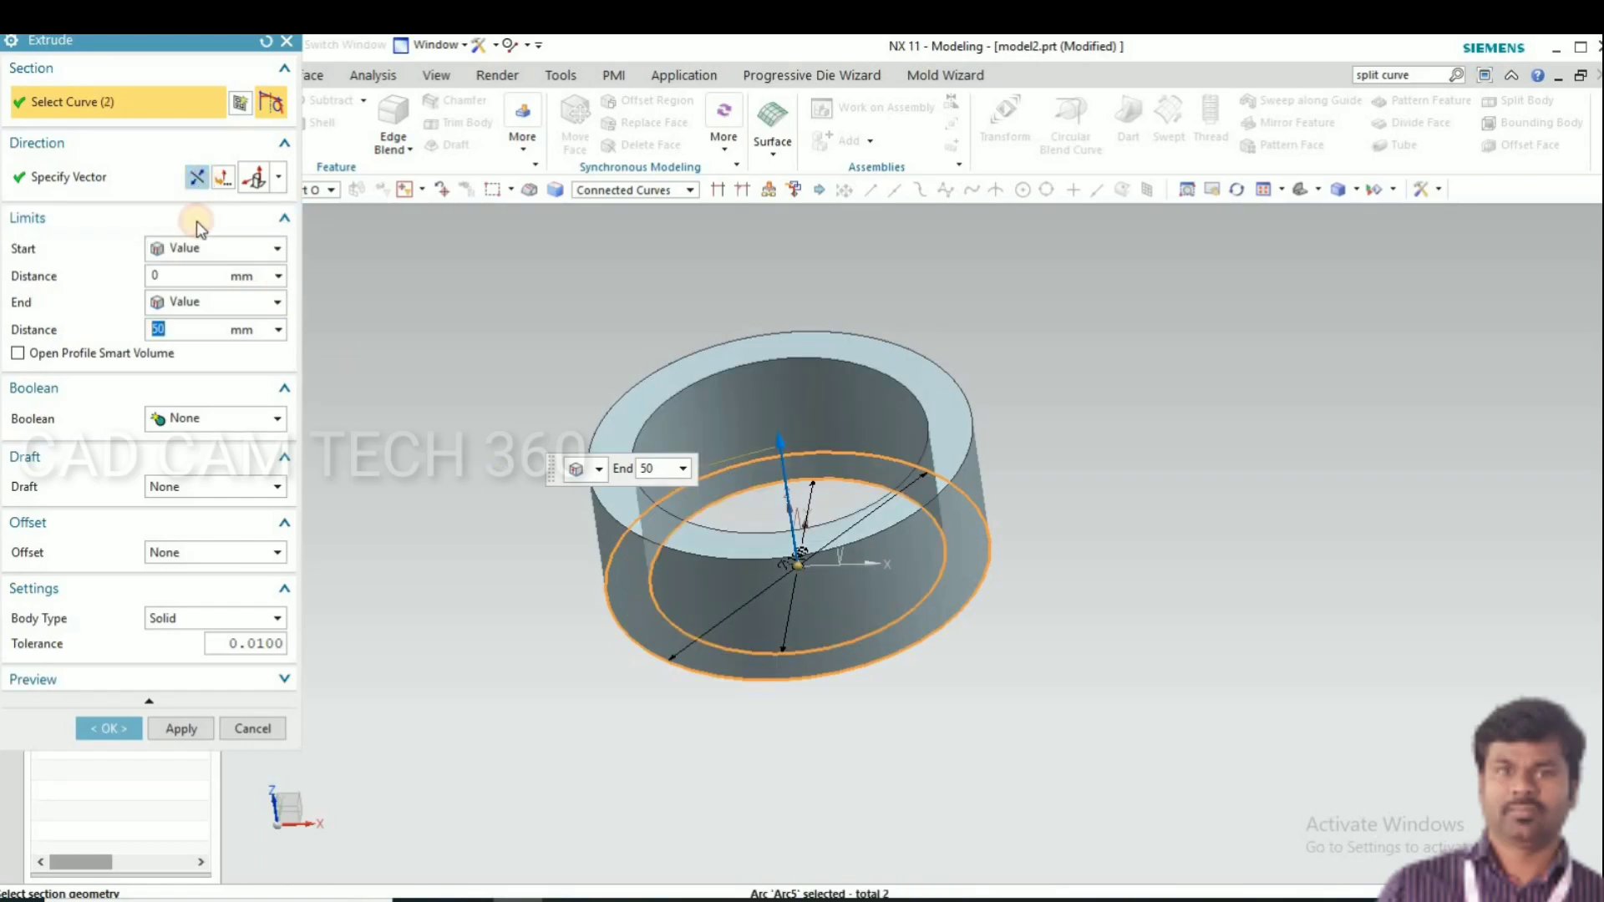
middle_drag(497, 550, 813, 741)
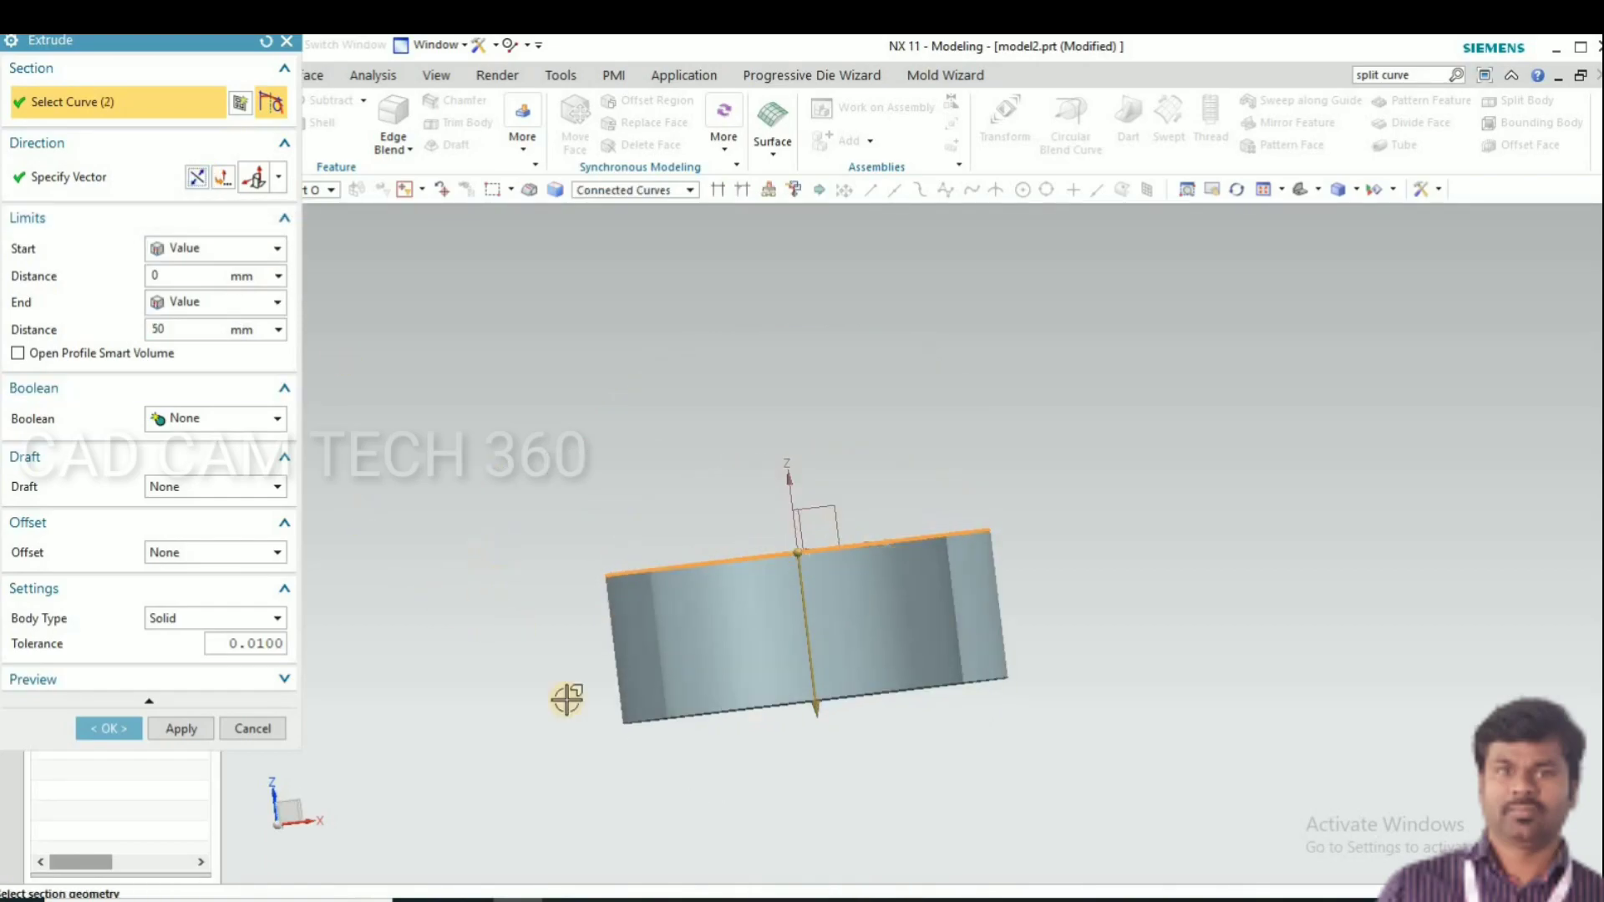
drag(808, 668, 809, 667)
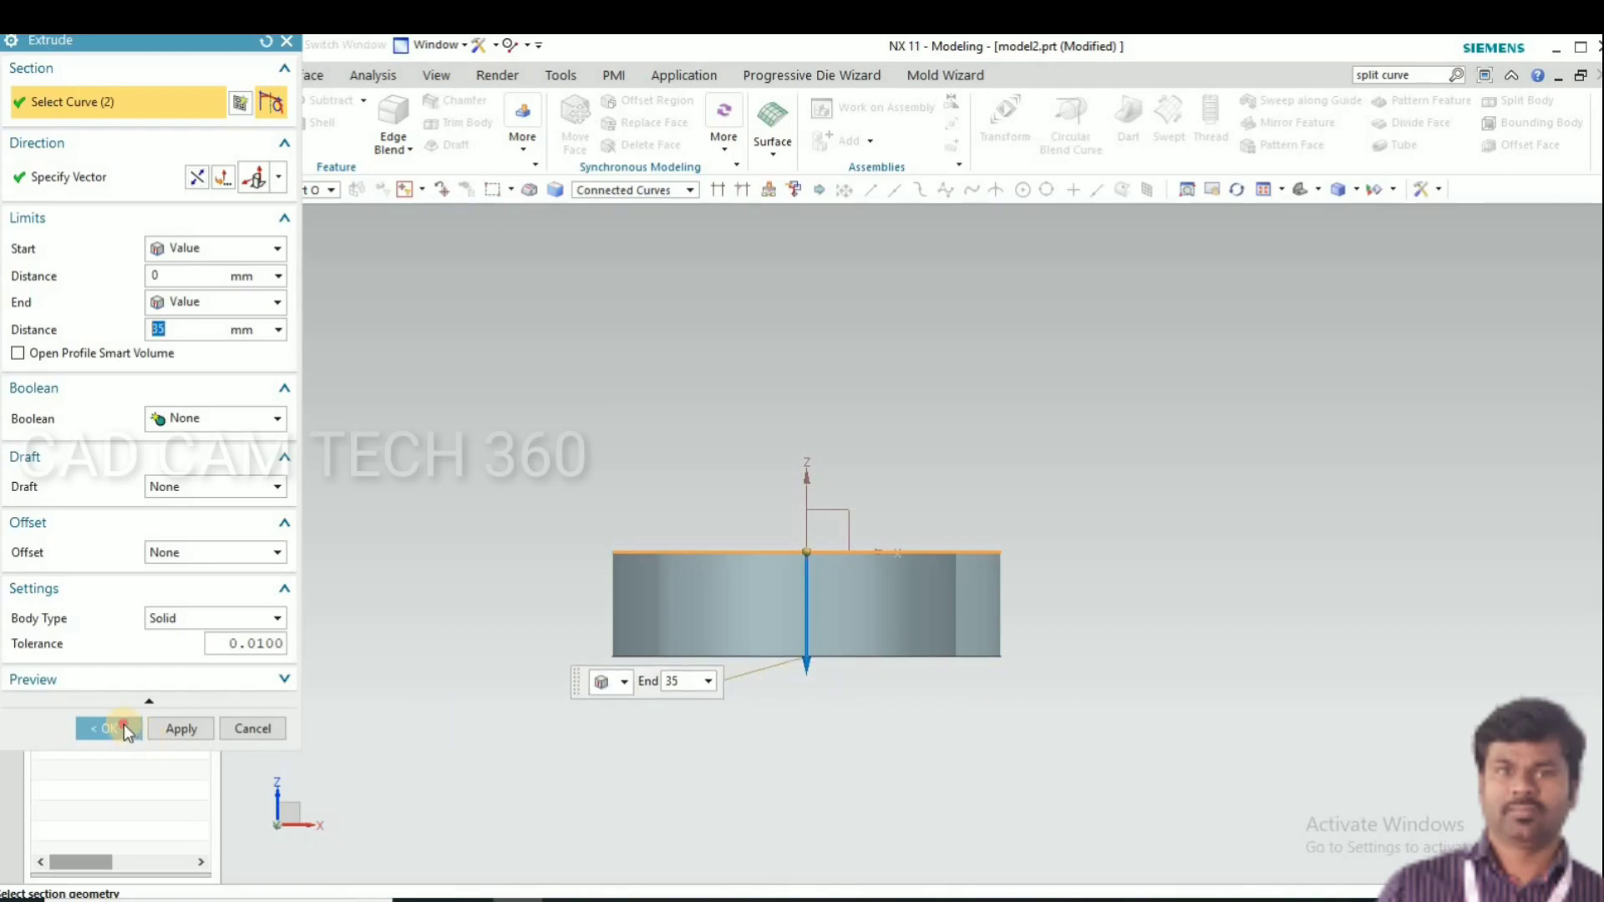
middle_click(494, 565)
middle_drag(498, 623, 362, 414)
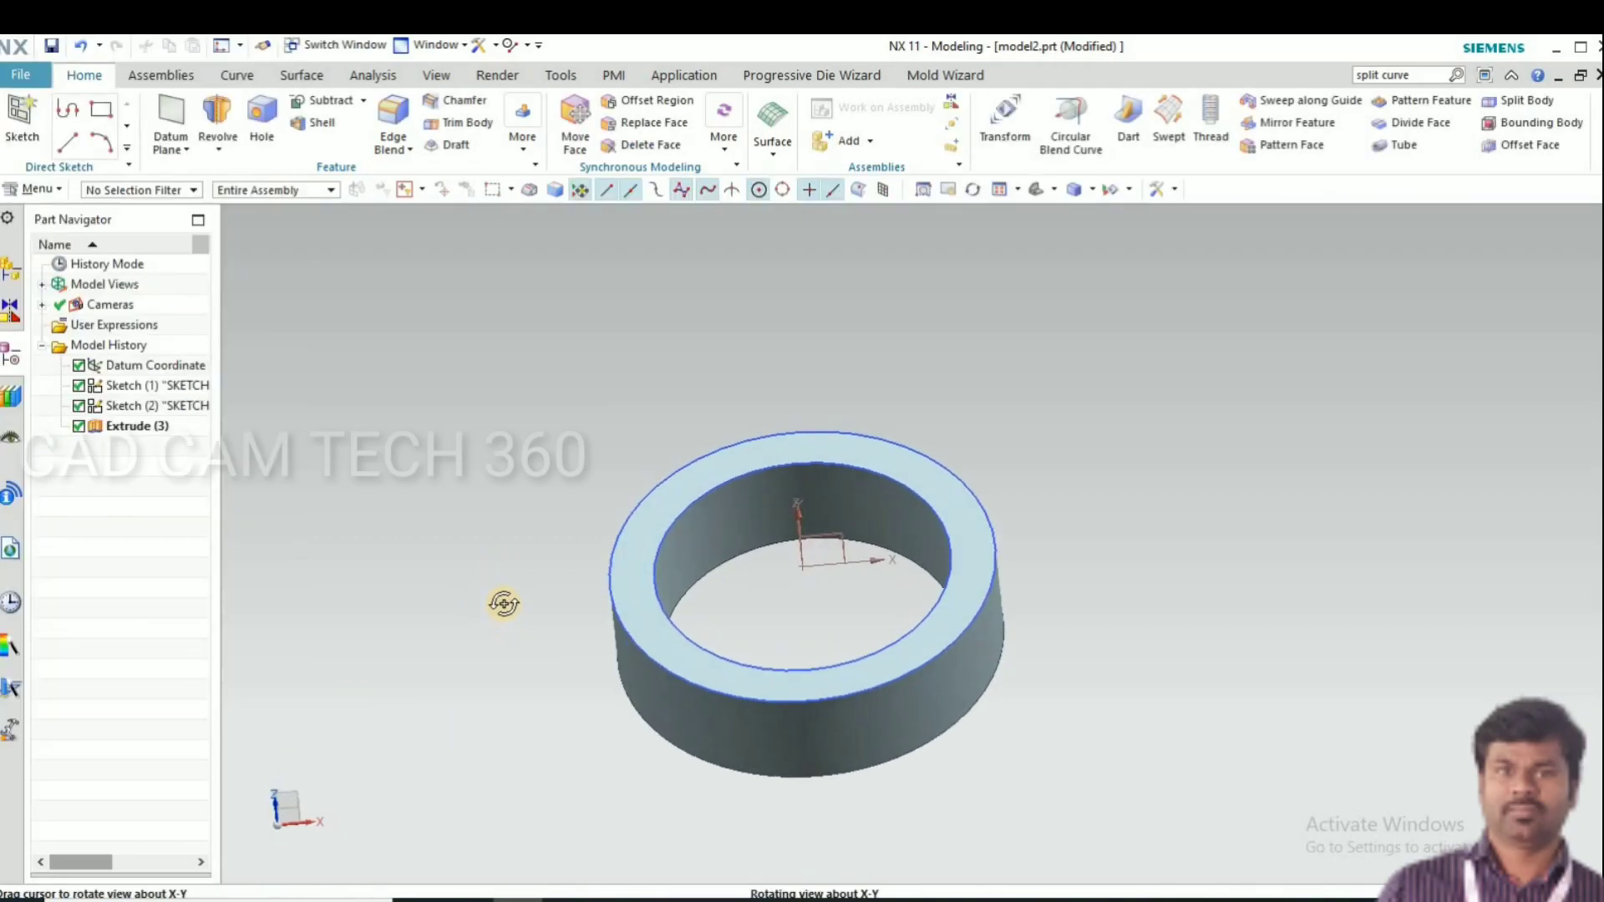
Start Sketch (4) on the datum coordinate system facing the ring's side
click(21, 119)
middle_drag(805, 566, 846, 517)
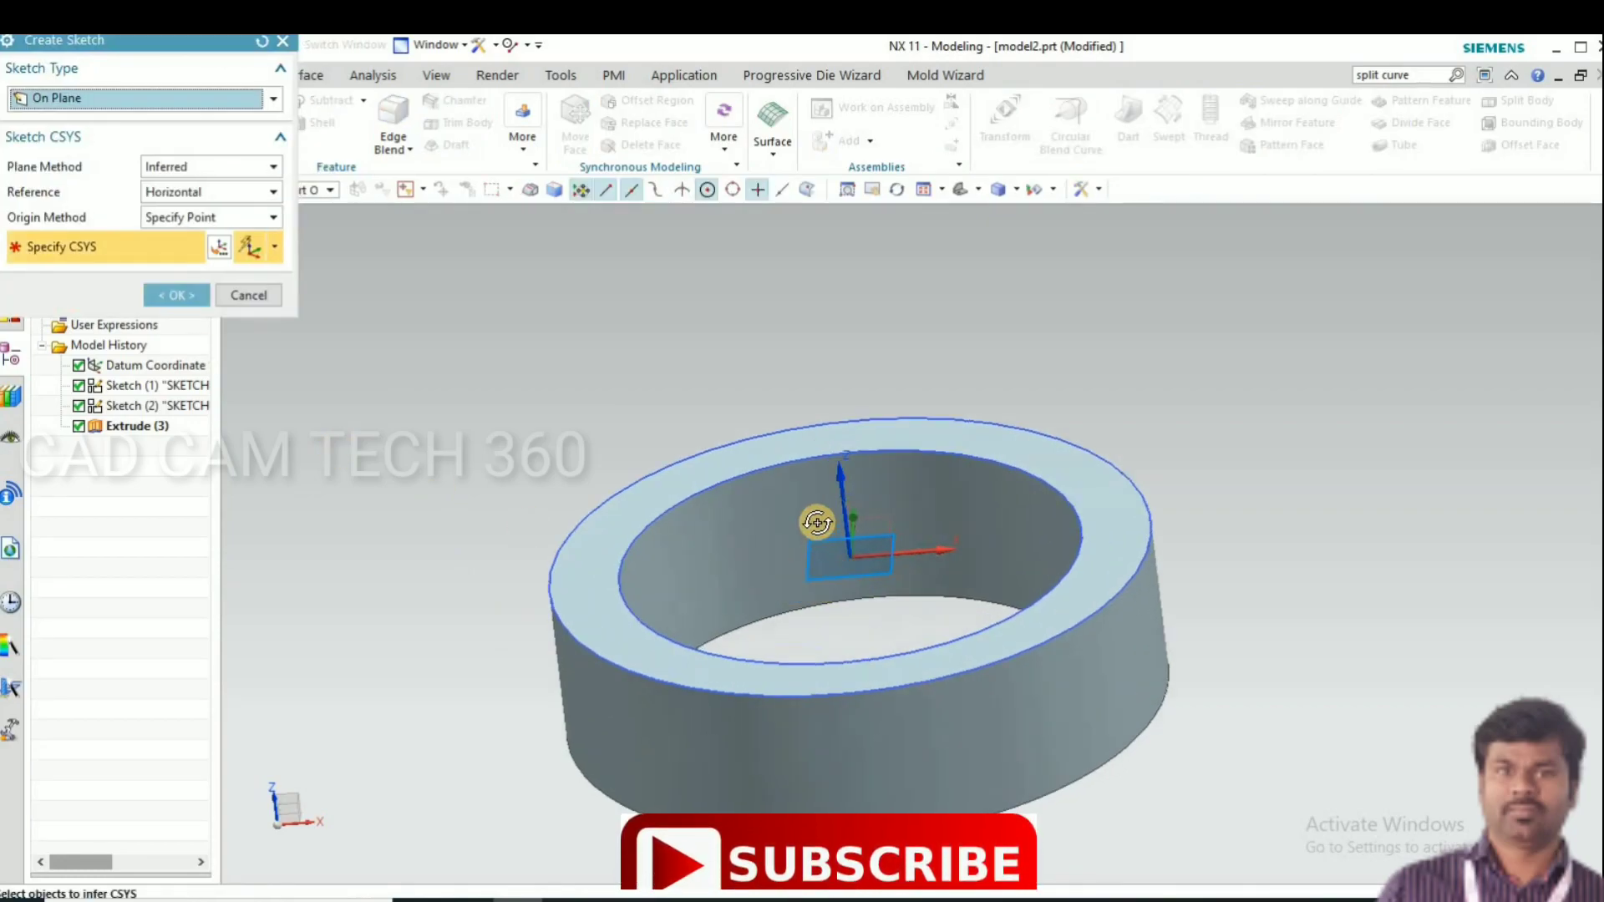
click(843, 541)
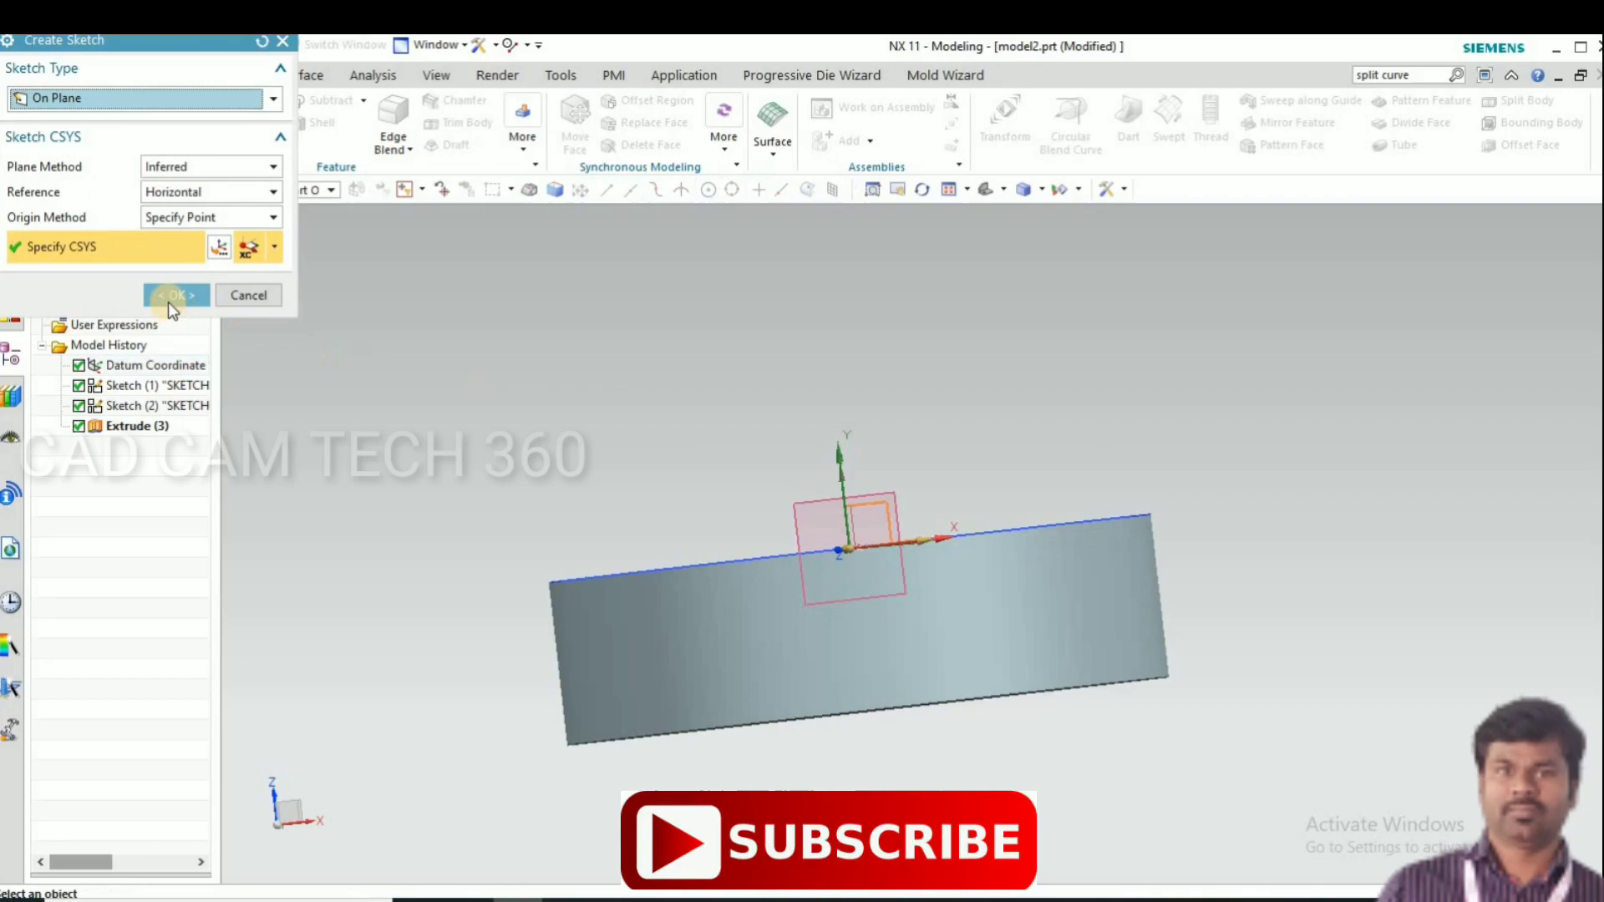
click(175, 294)
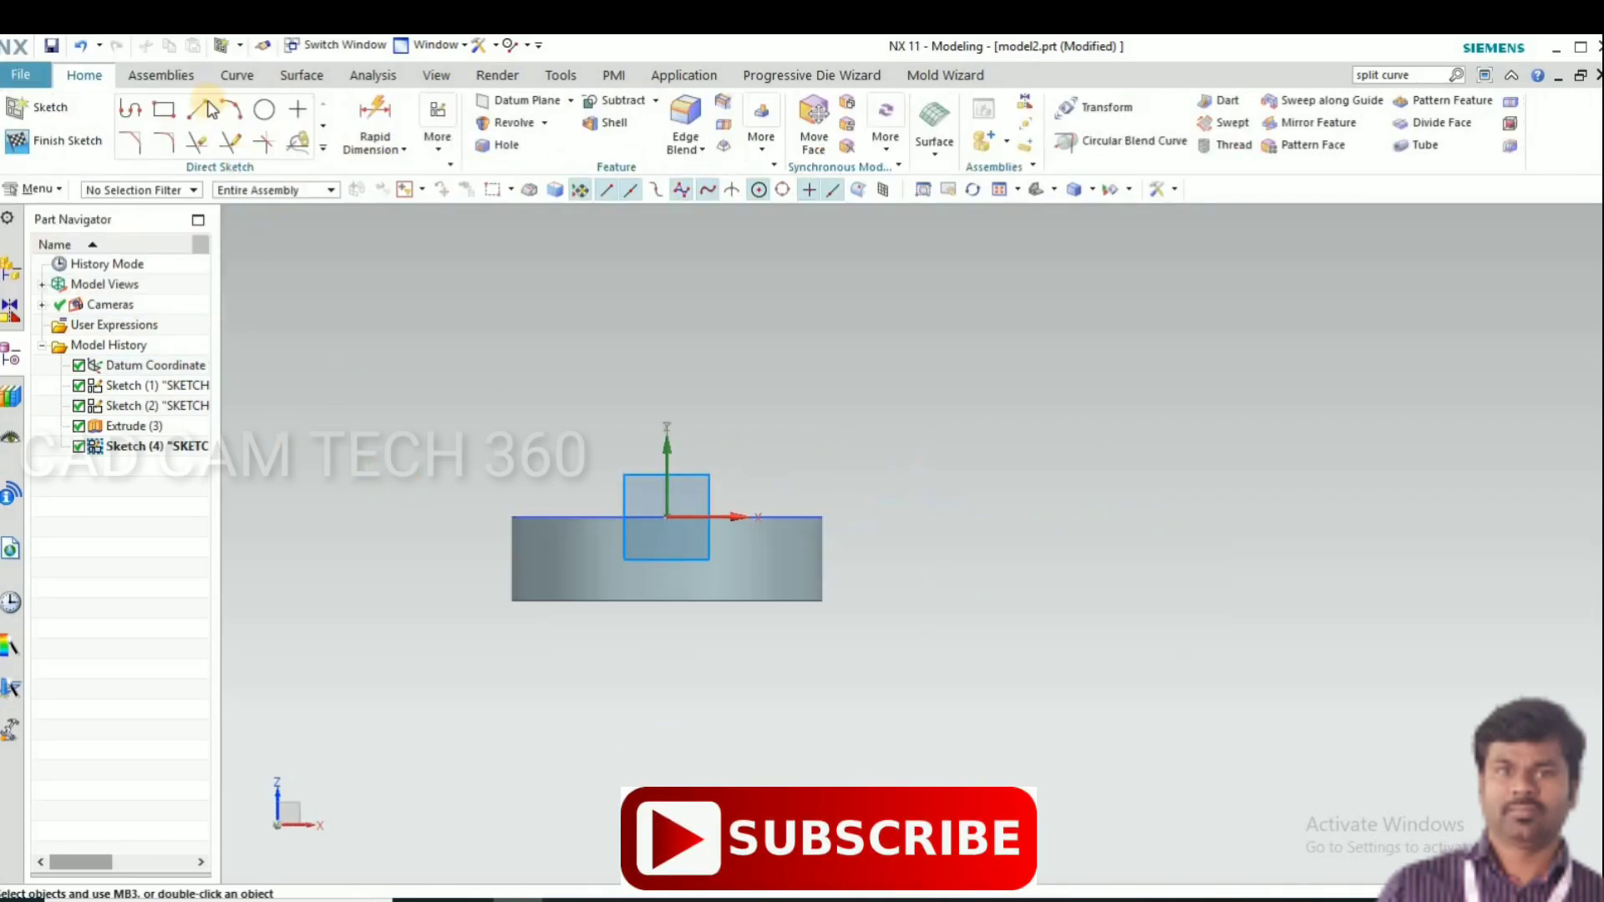
Draw a 15 mm wide, 35 mm tall rectangle at the ring's outer edge
click(197, 110)
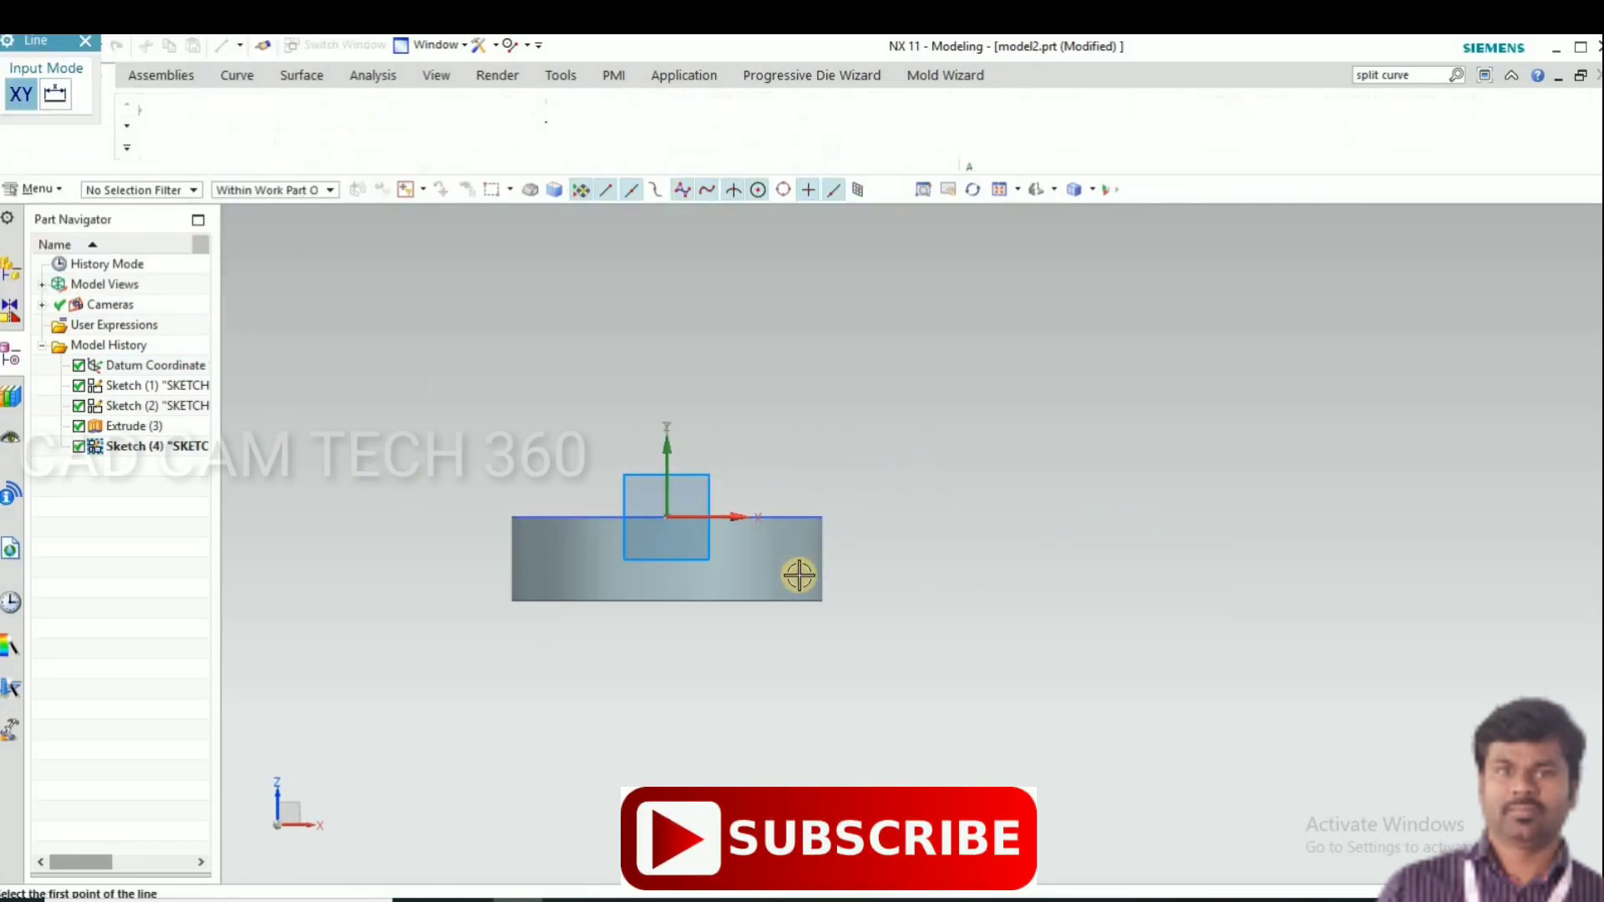
scroll(799, 573, up, 2)
scroll(866, 457, up, 1)
click(861, 433)
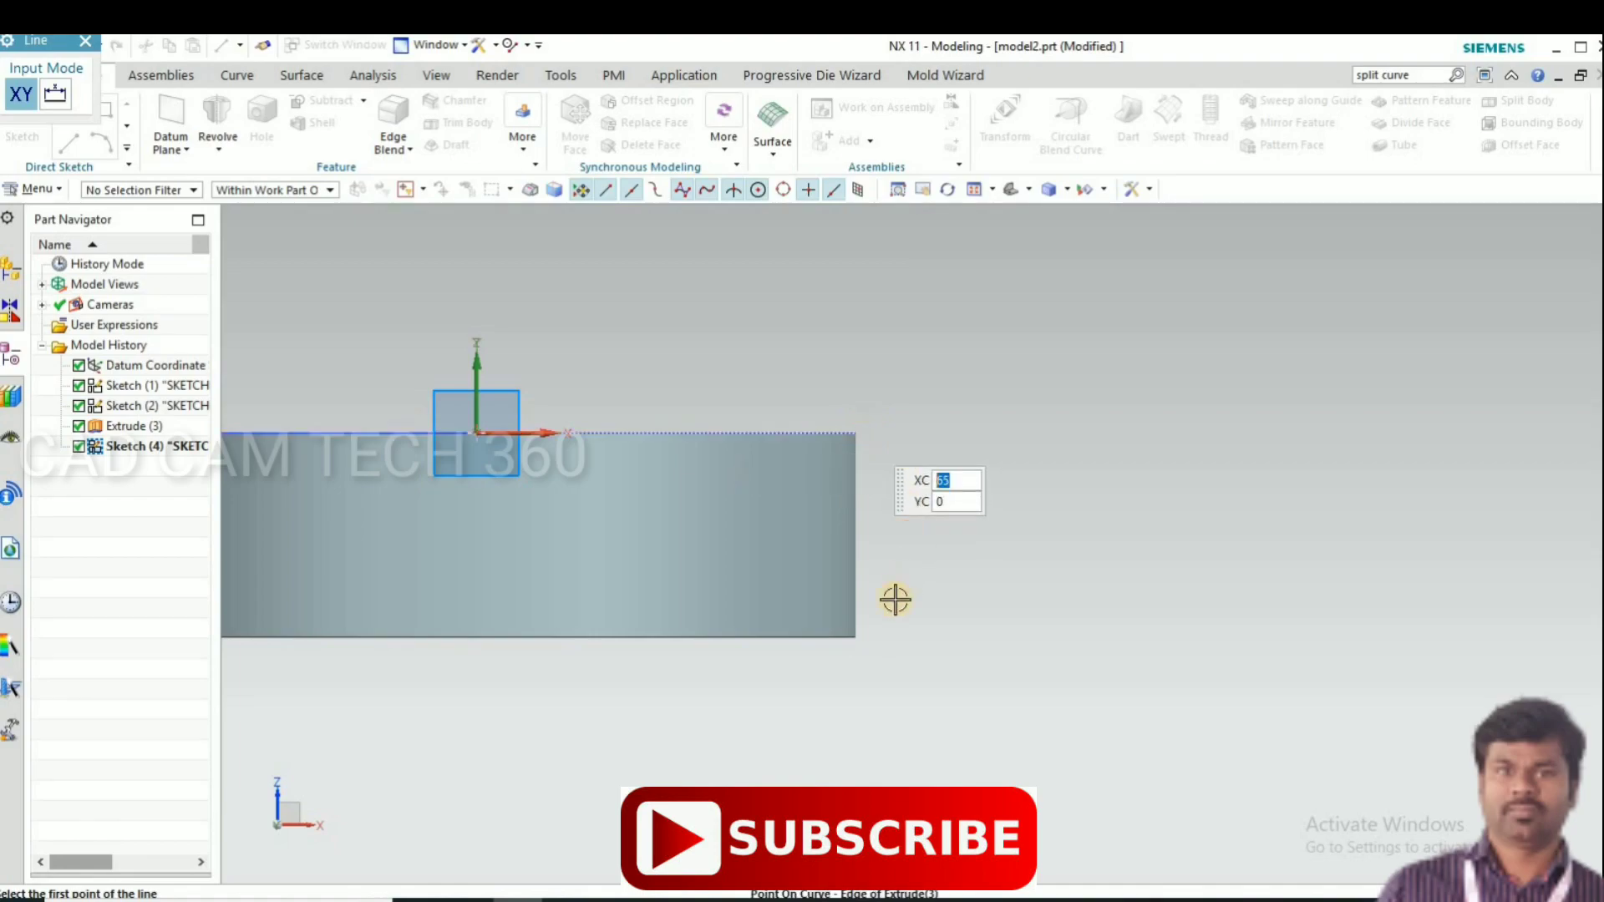
click(856, 636)
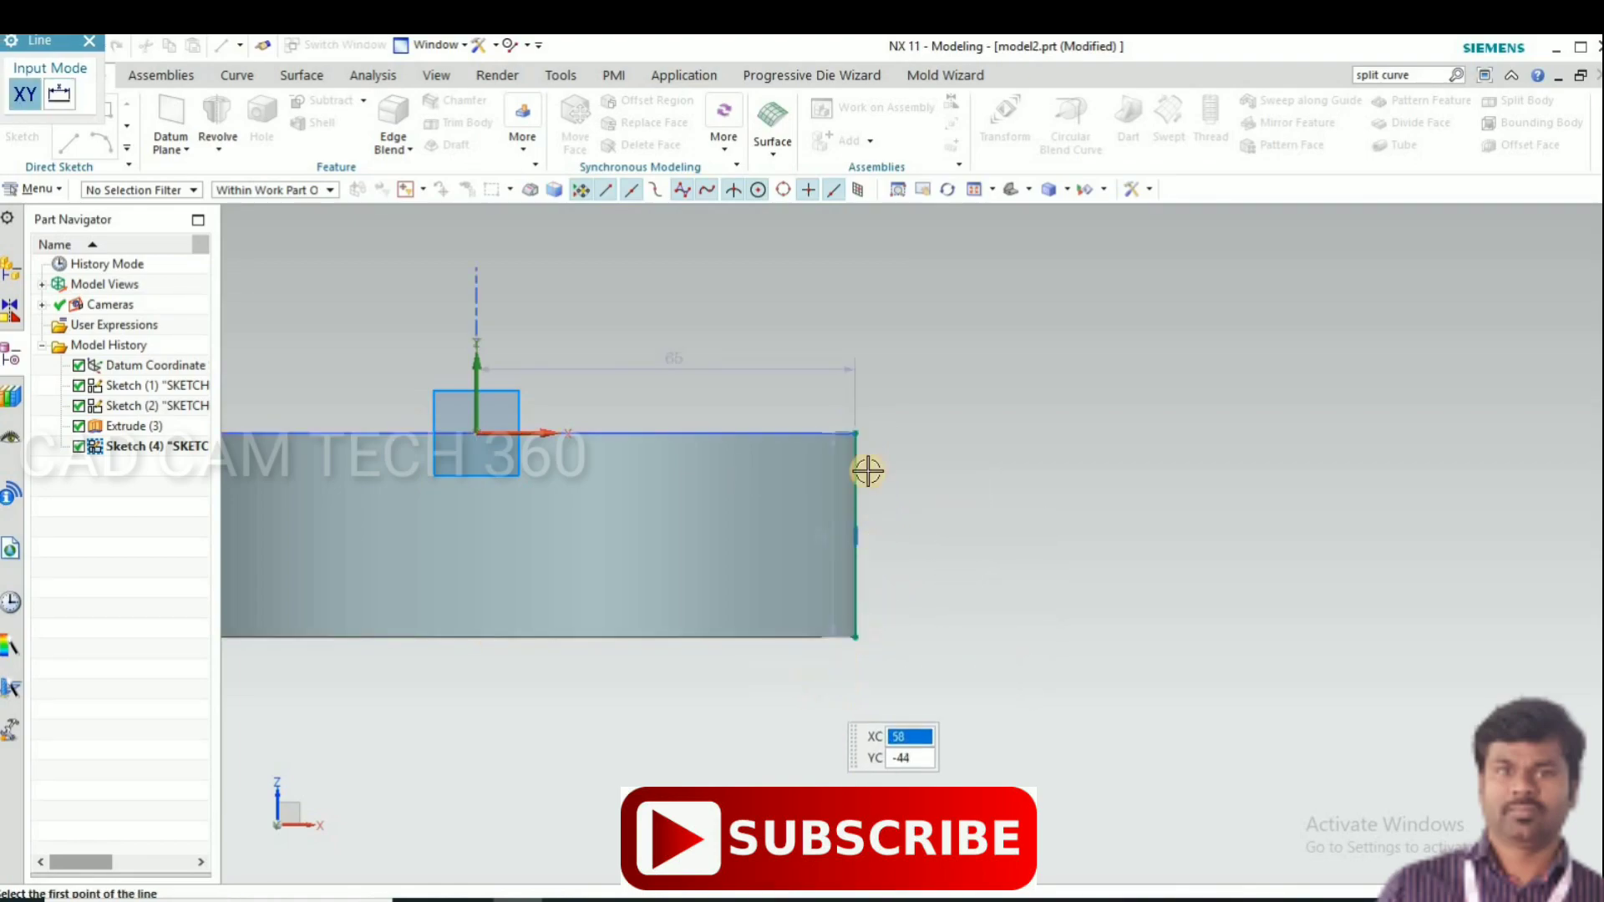
click(858, 433)
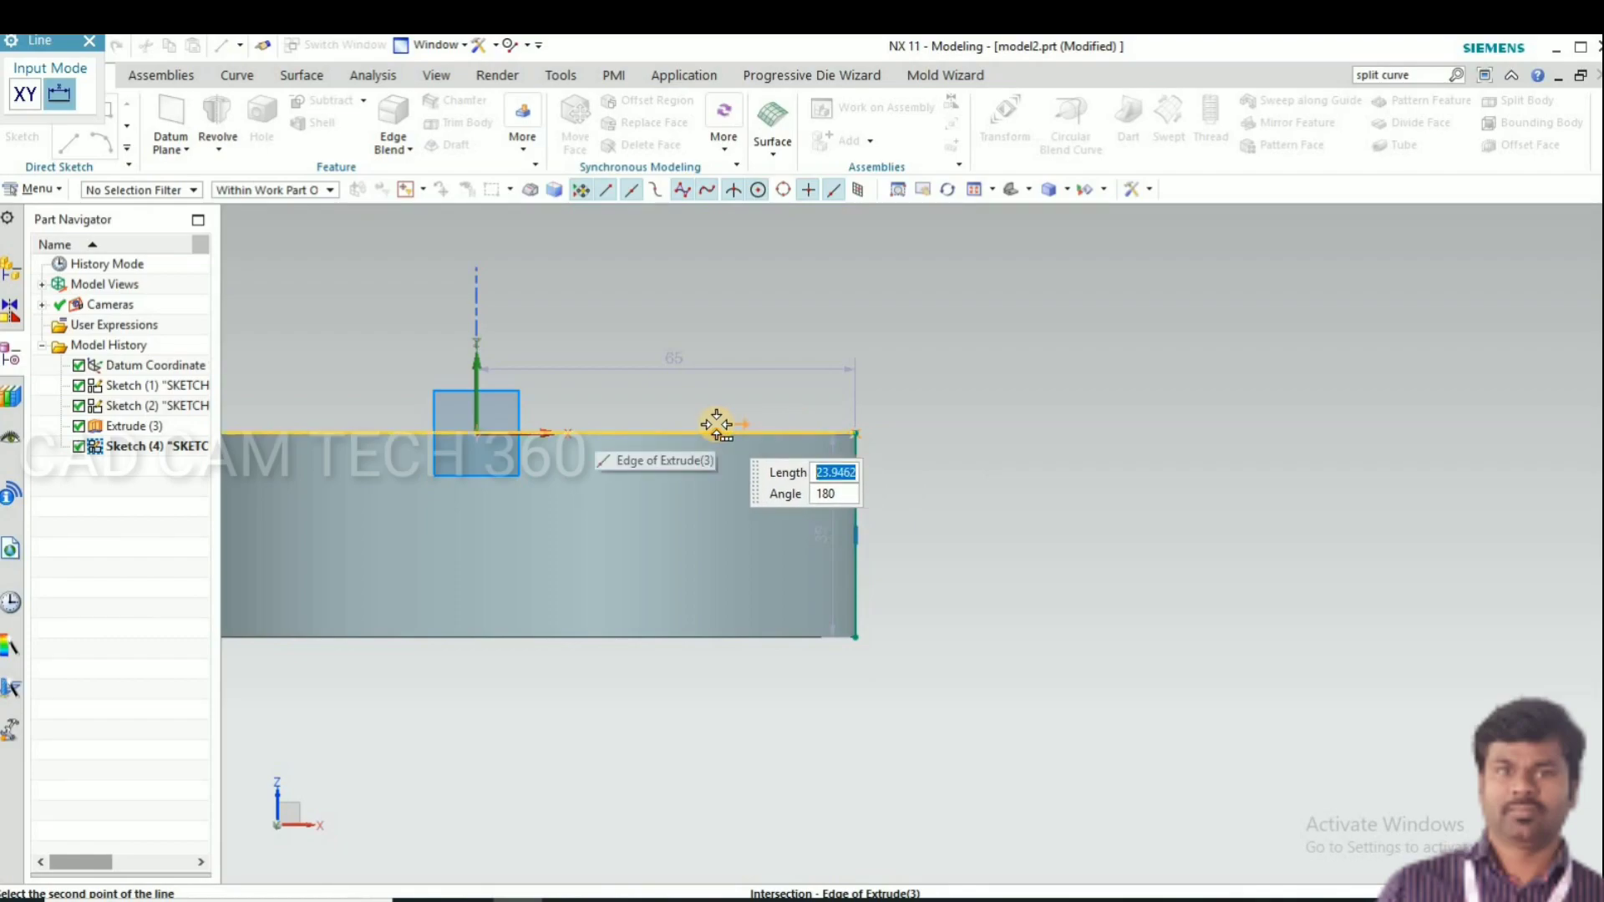
text(15)
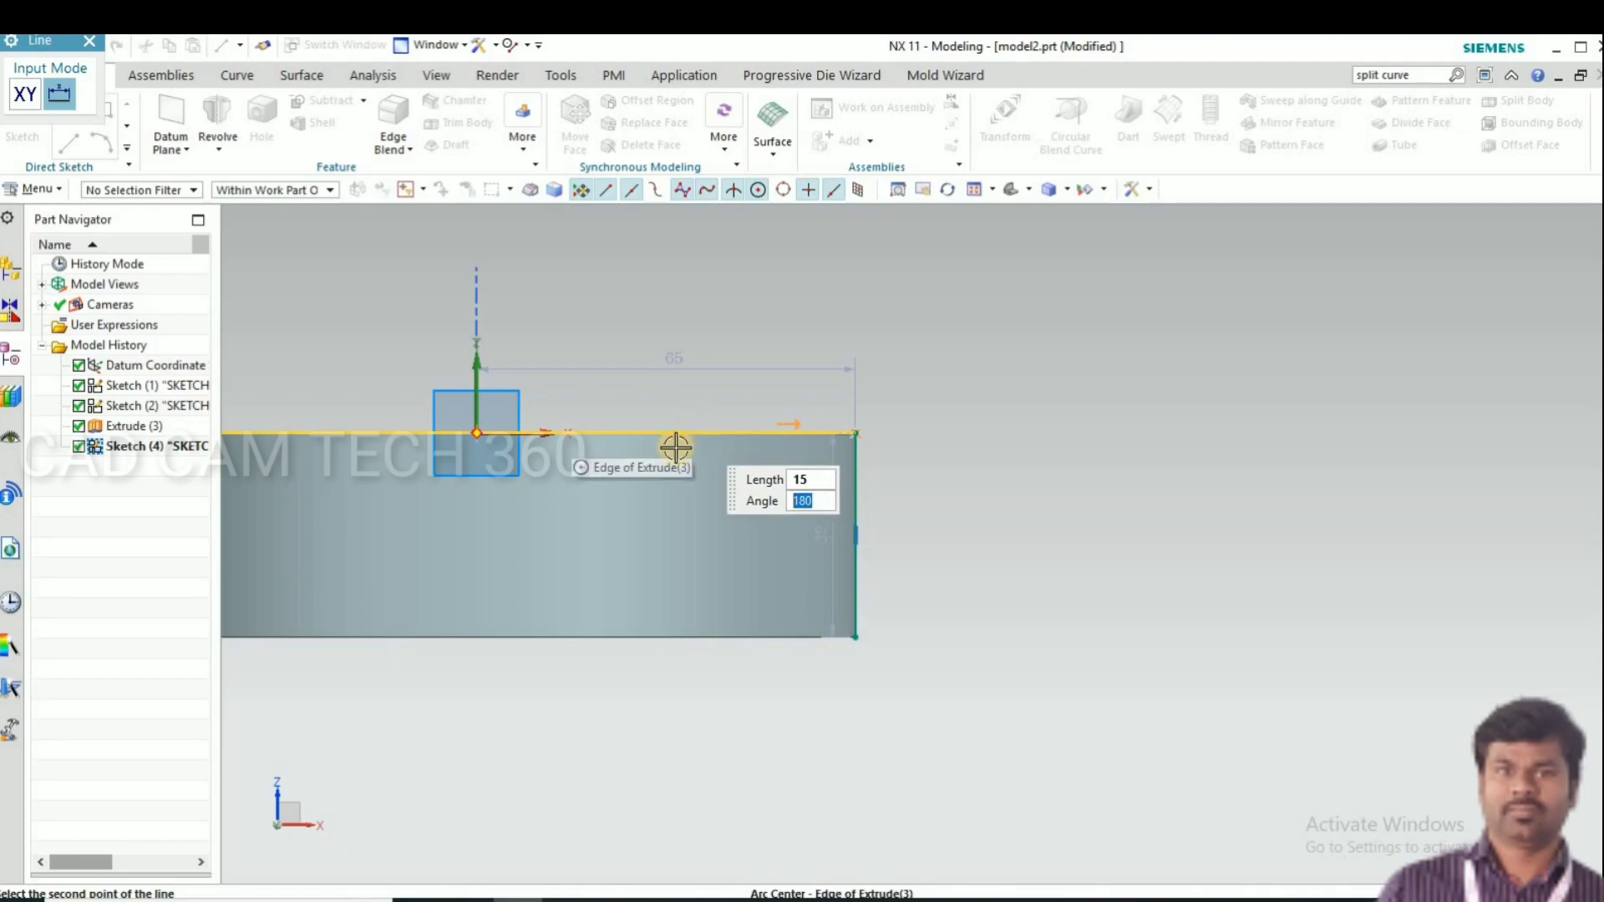
key(Return)
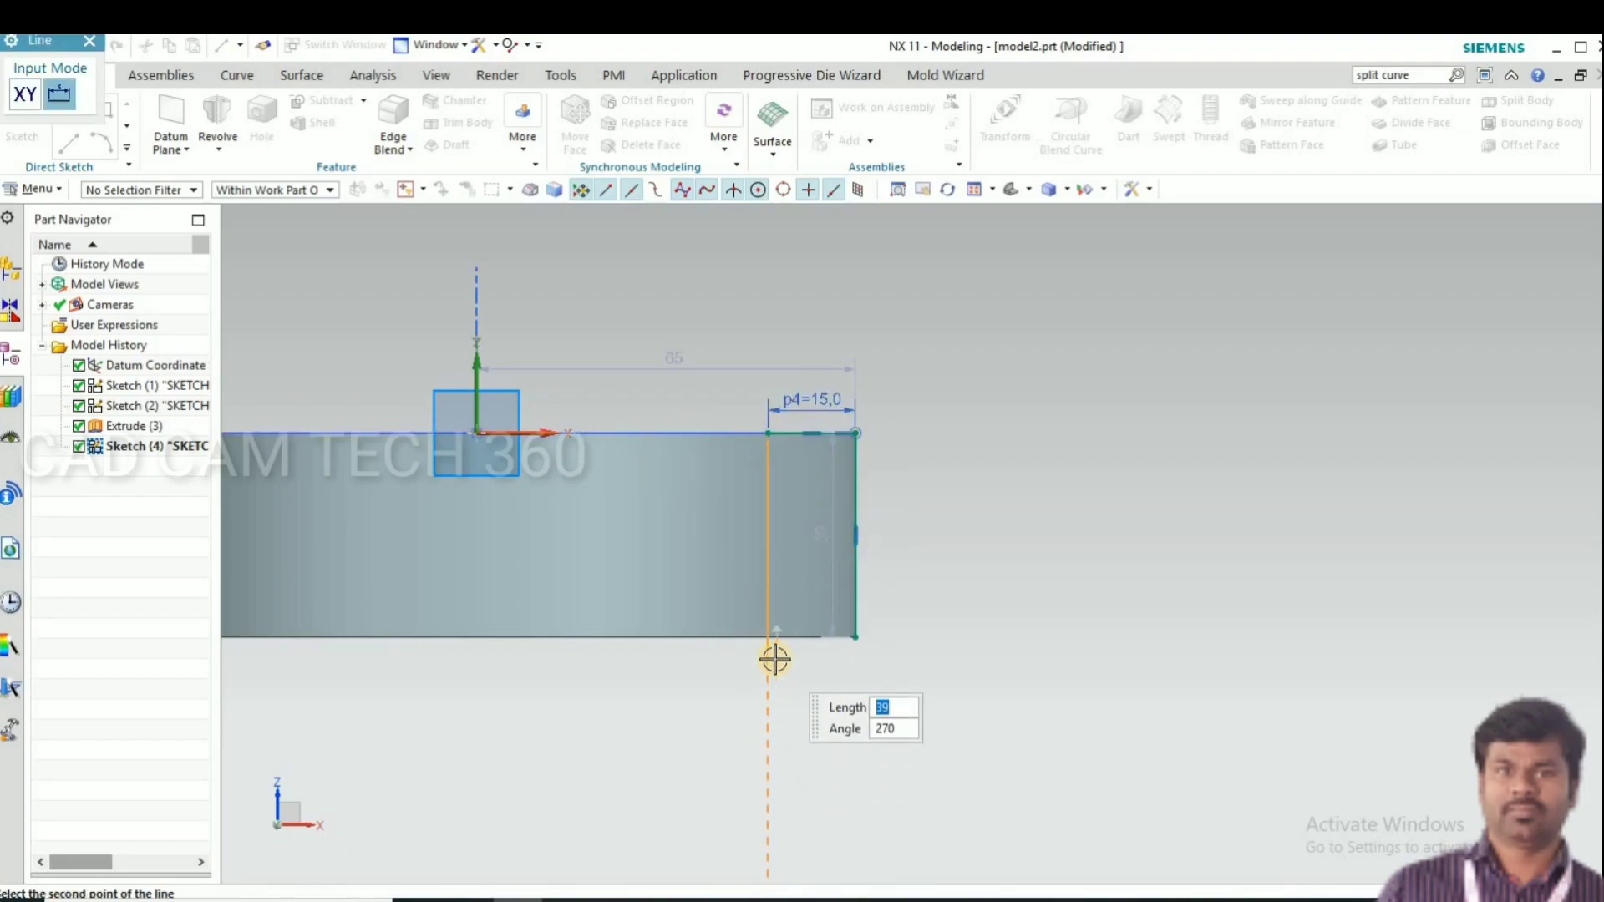
key(Tab)
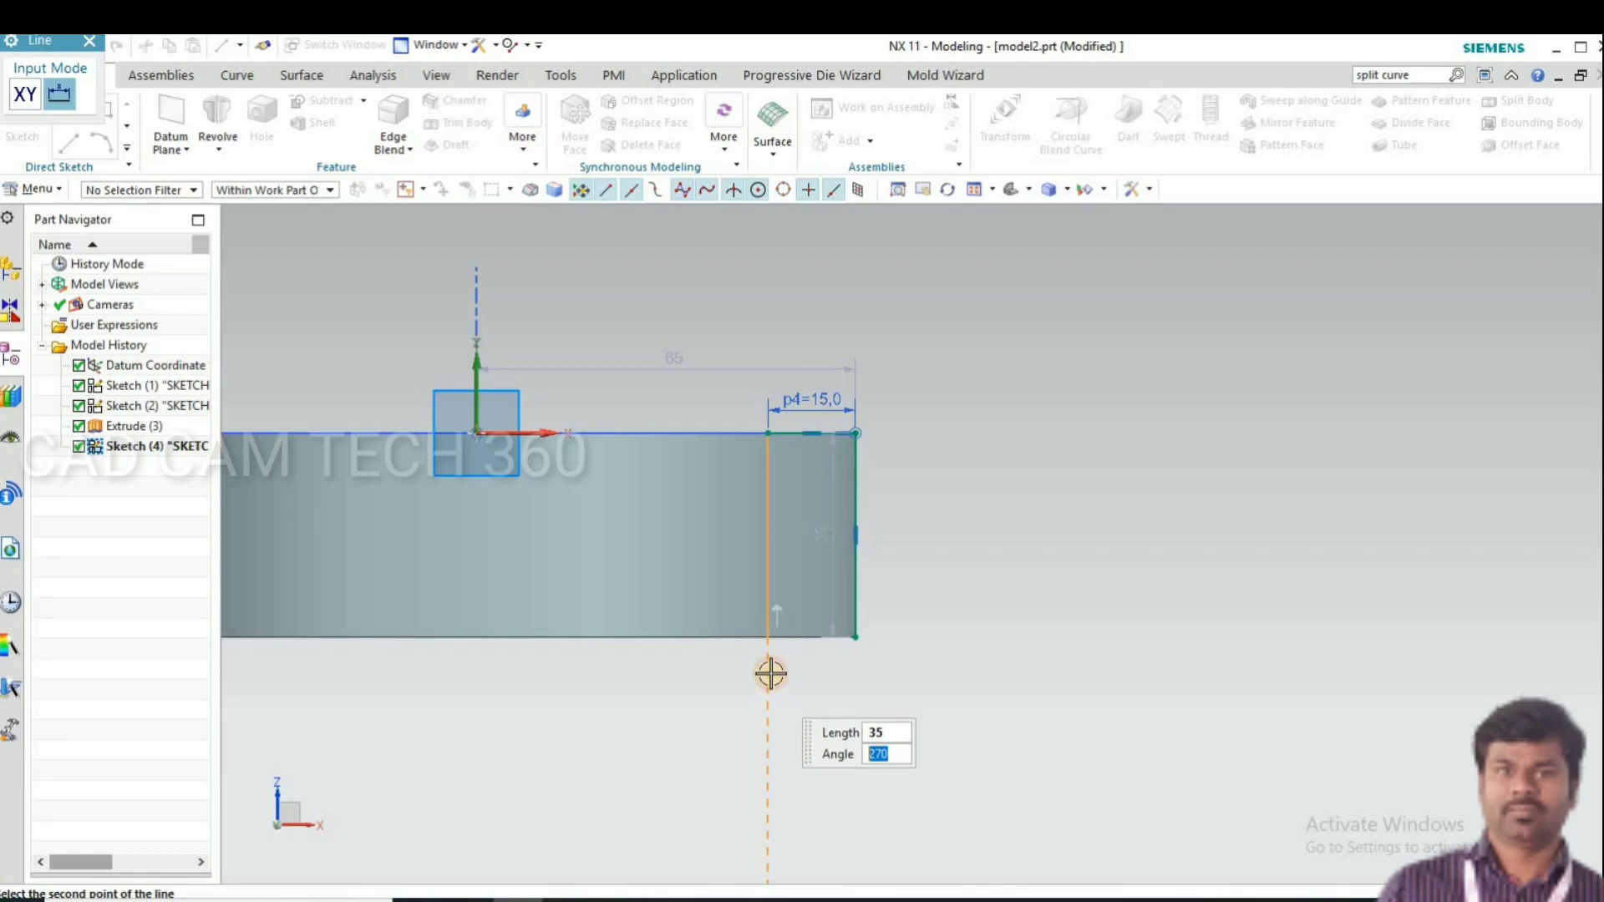
click(767, 637)
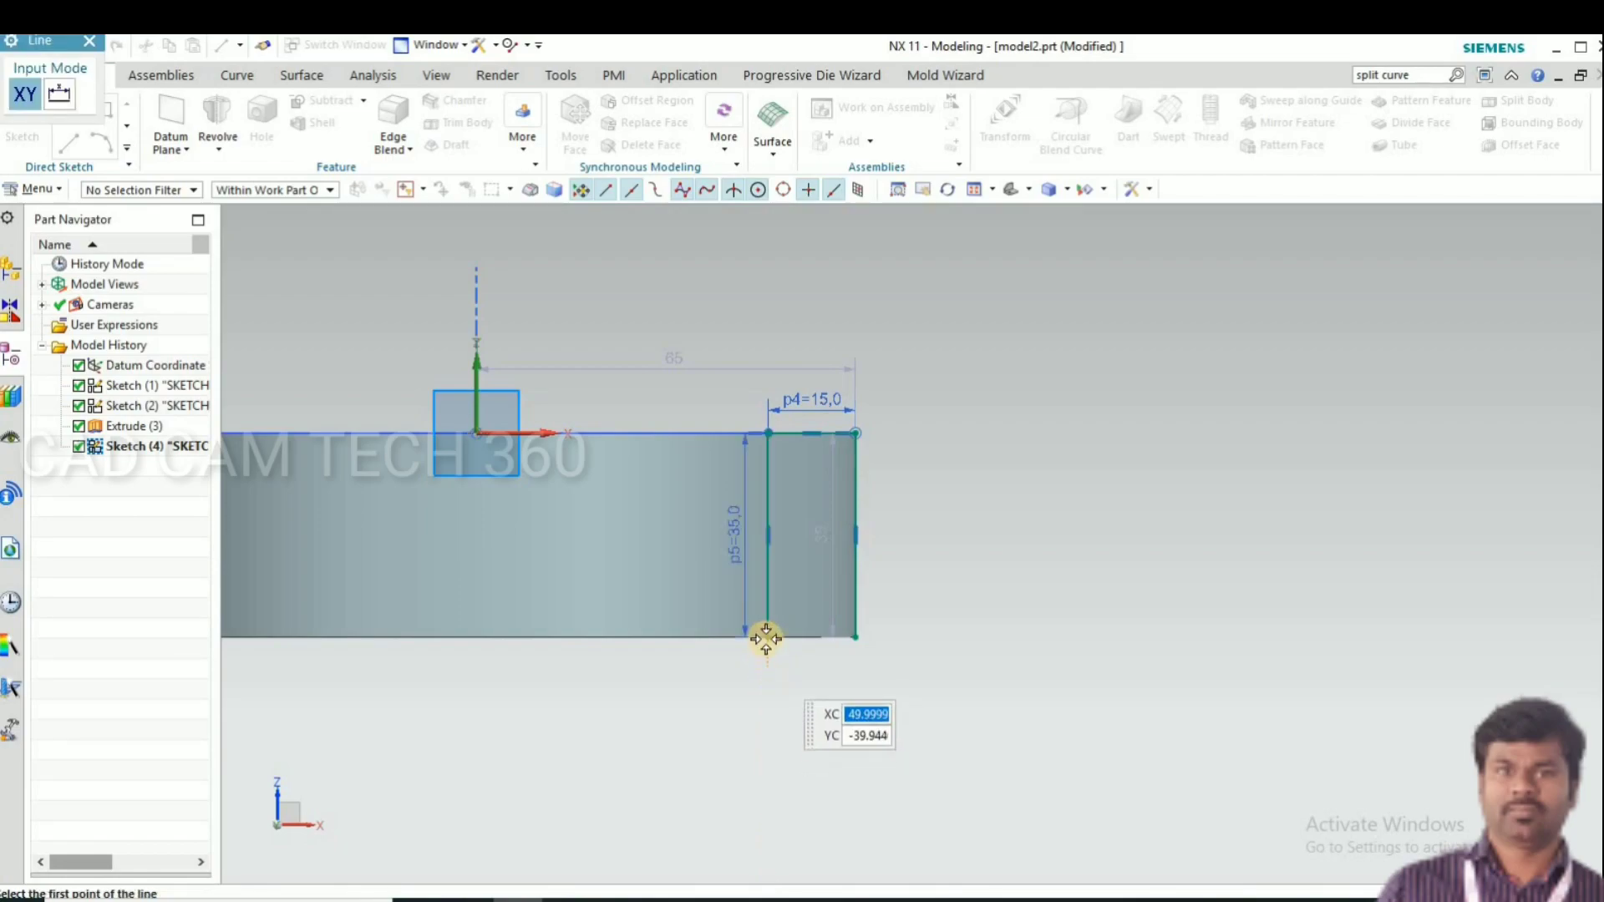
click(856, 637)
key(Escape)
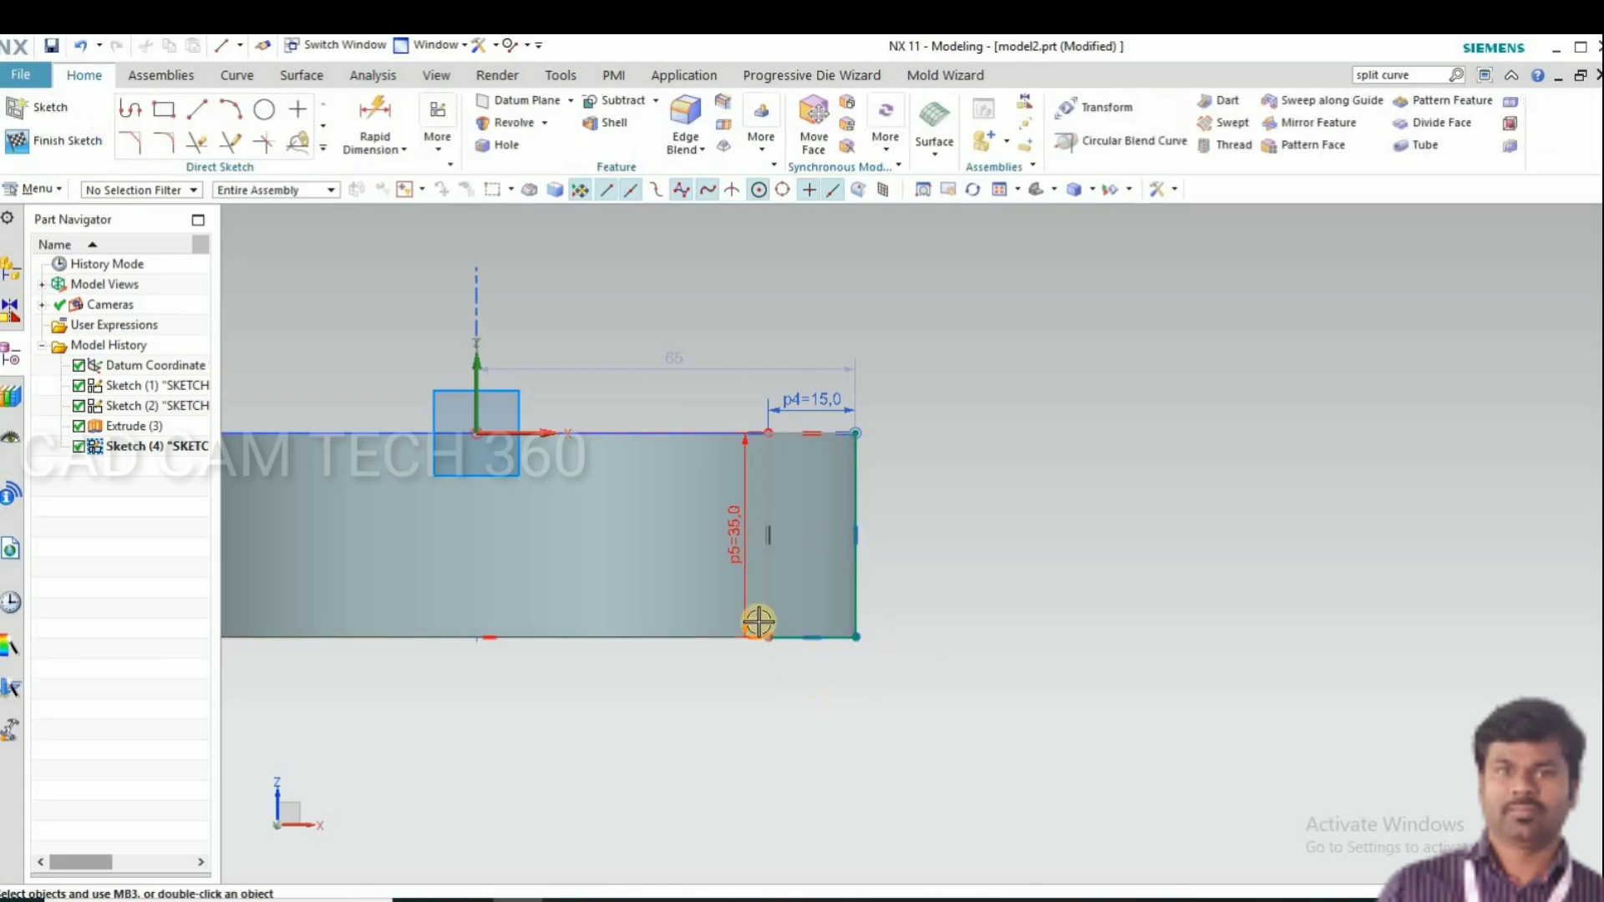
scroll(753, 627, up, 2)
scroll(798, 723, up, 1)
scroll(799, 722, down, 3)
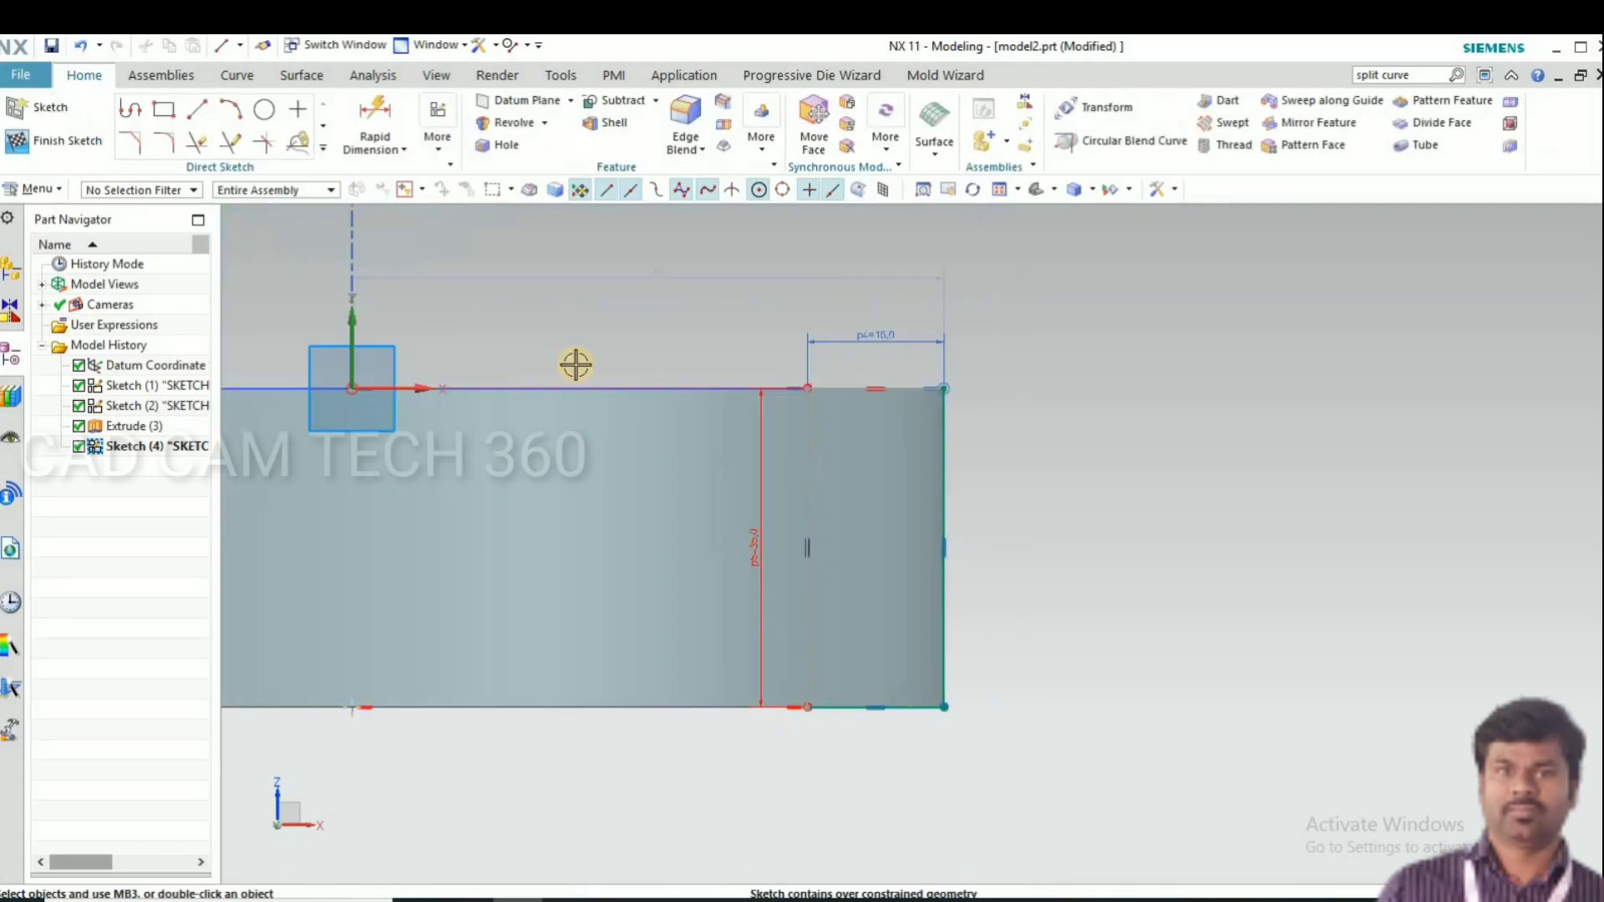
Offset the rectangle's four edges outward by 6 mm with Offset Curve
click(325, 148)
click(266, 273)
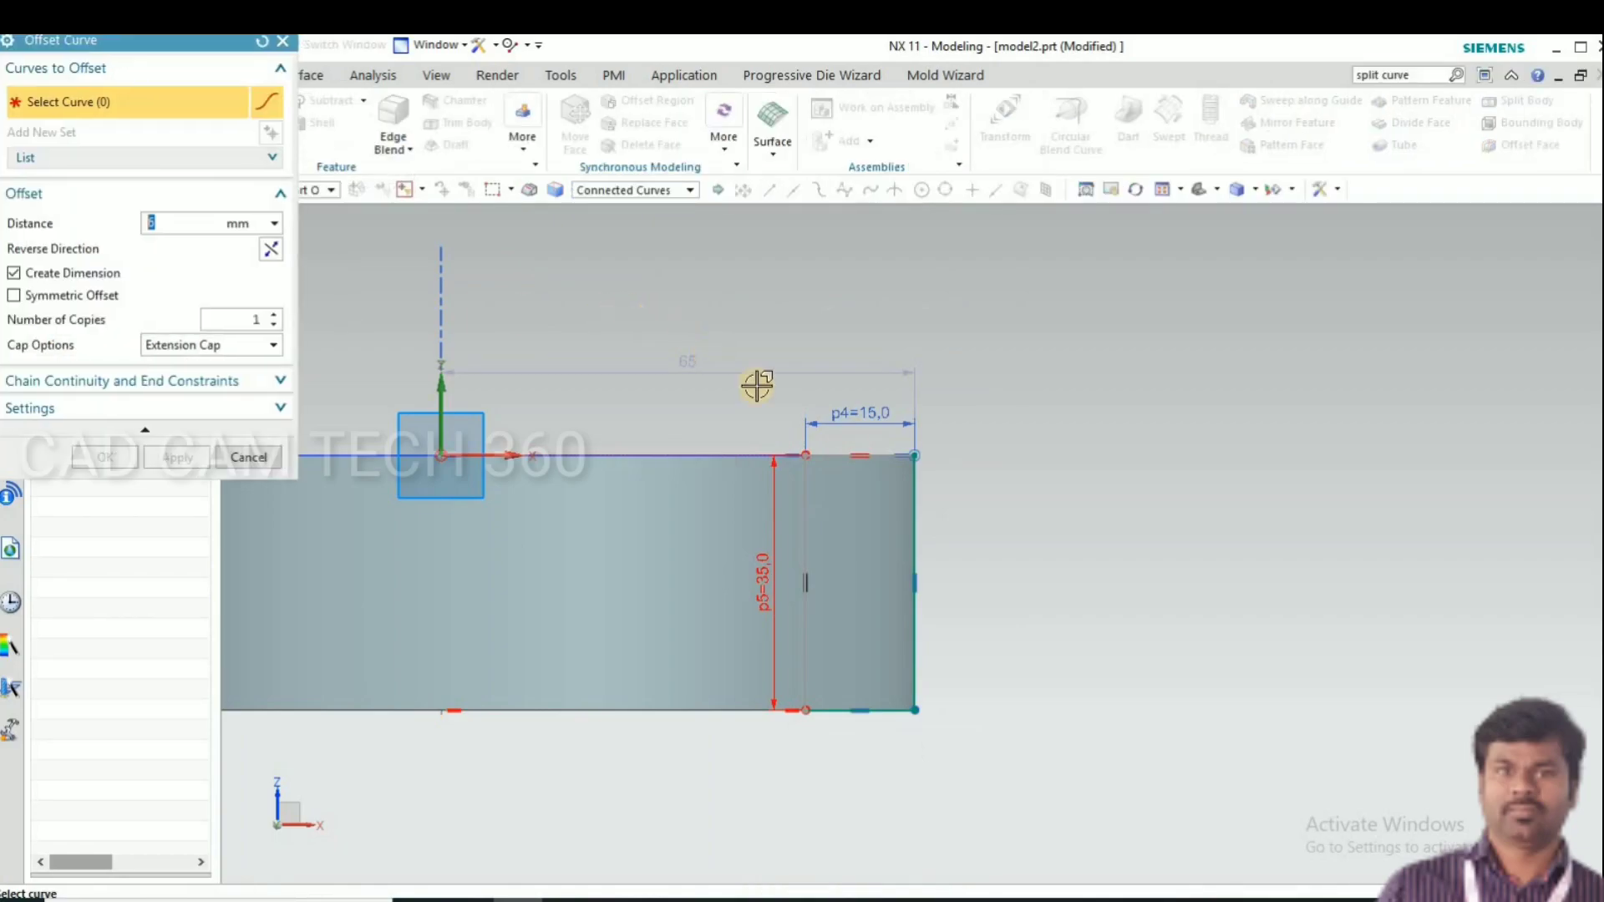
scroll(877, 471, up, 3)
click(936, 434)
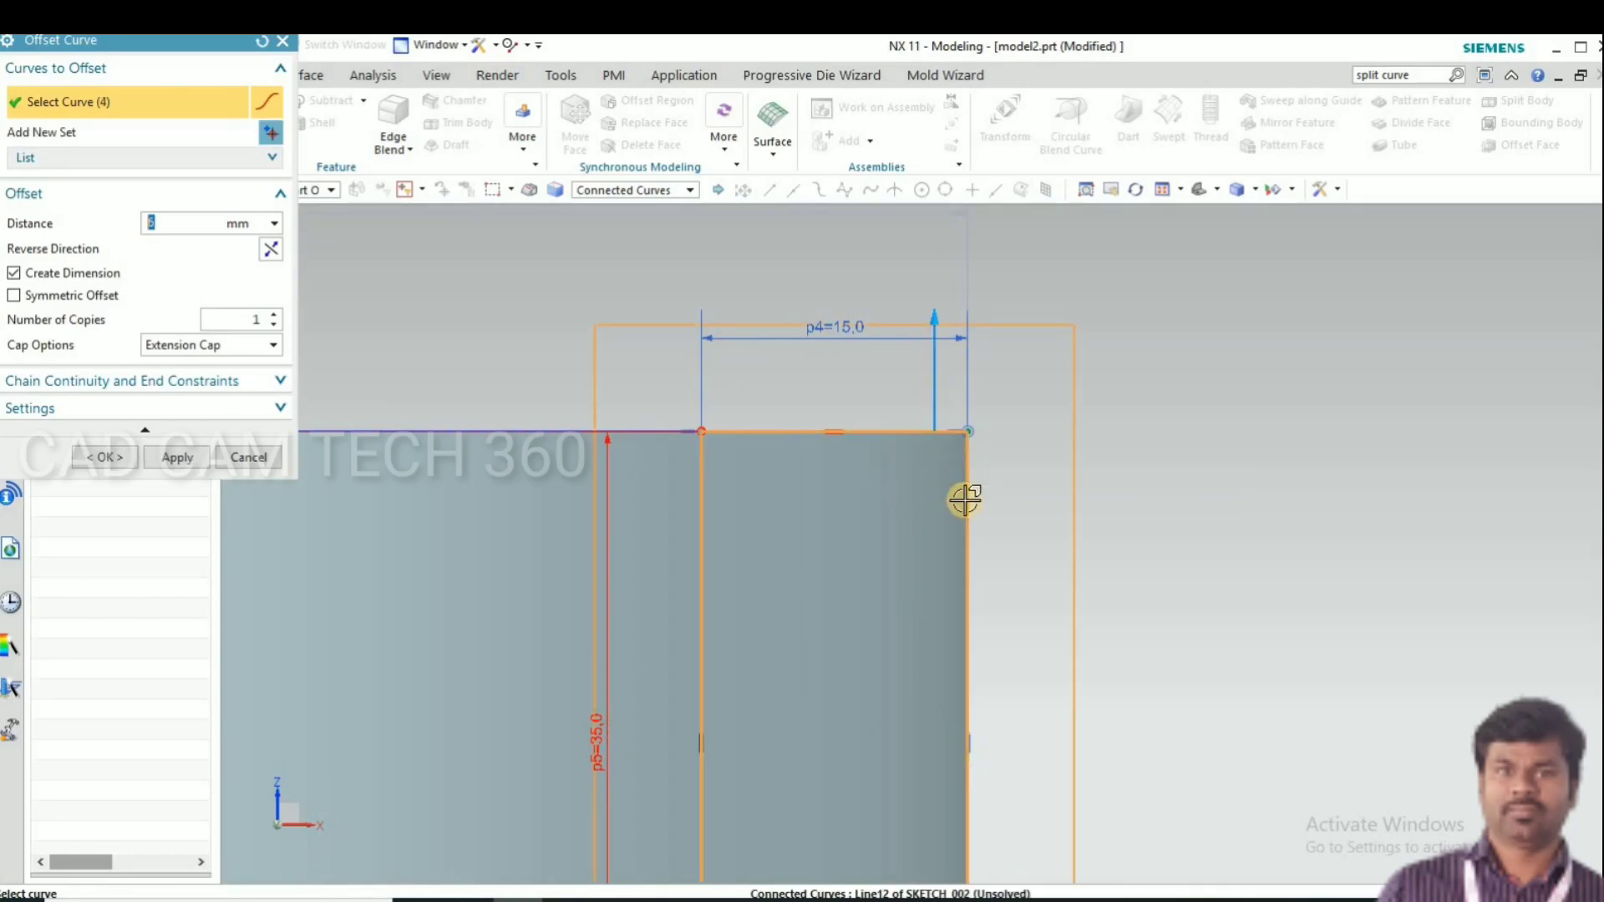
scroll(882, 476, down, 3)
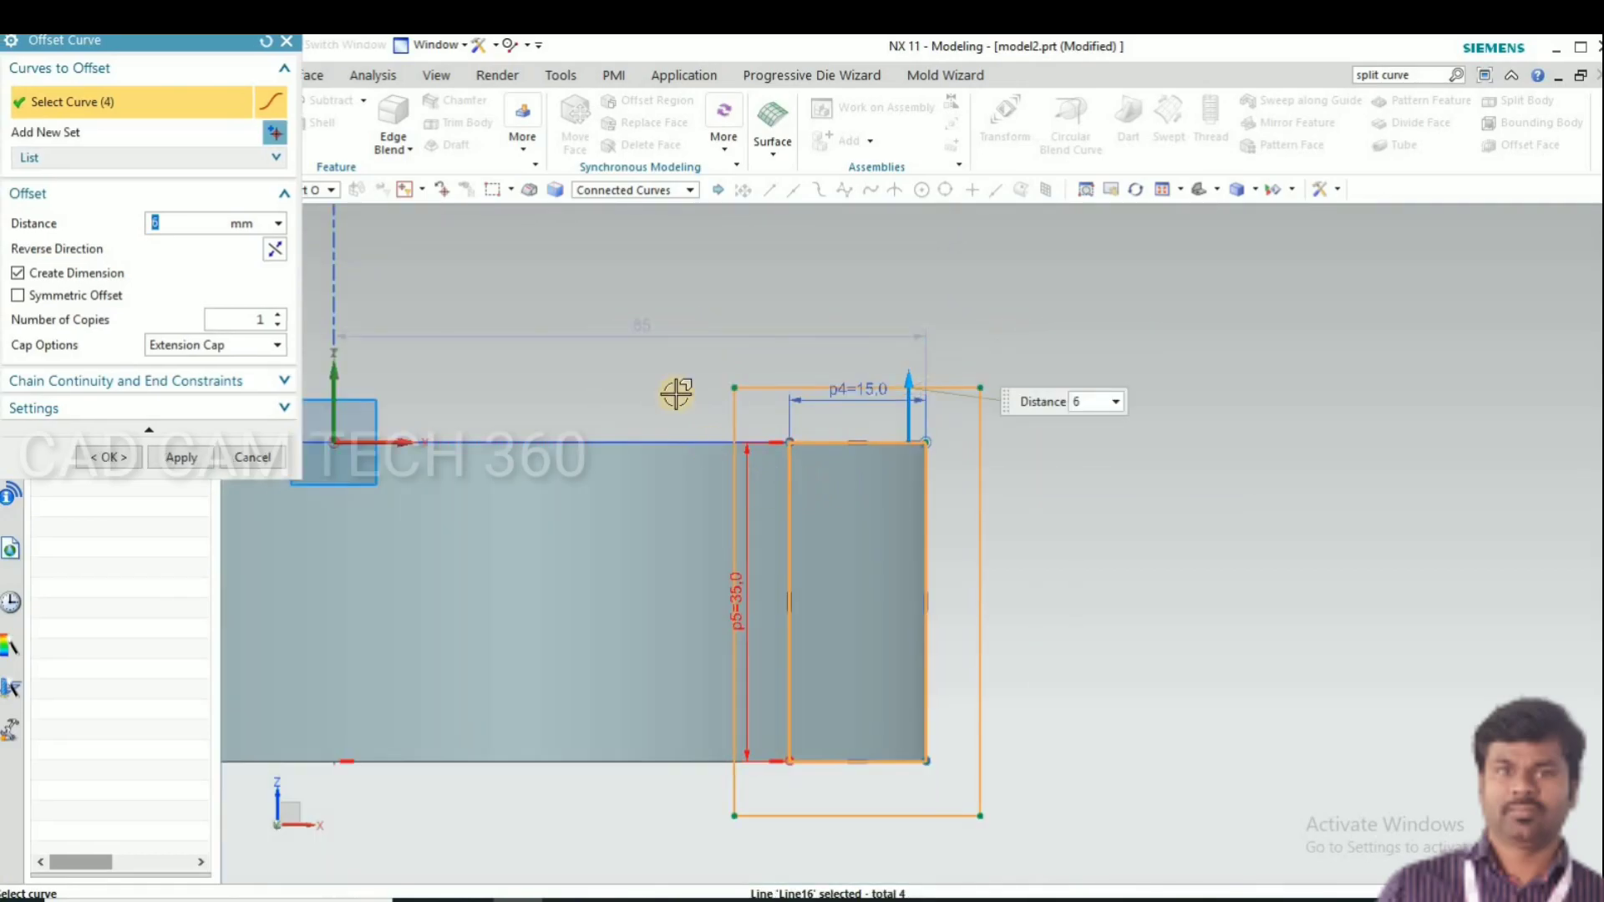
mouse_move(684, 362)
middle_down()
mouse_move(683, 384)
mouse_move(660, 381)
middle_up()
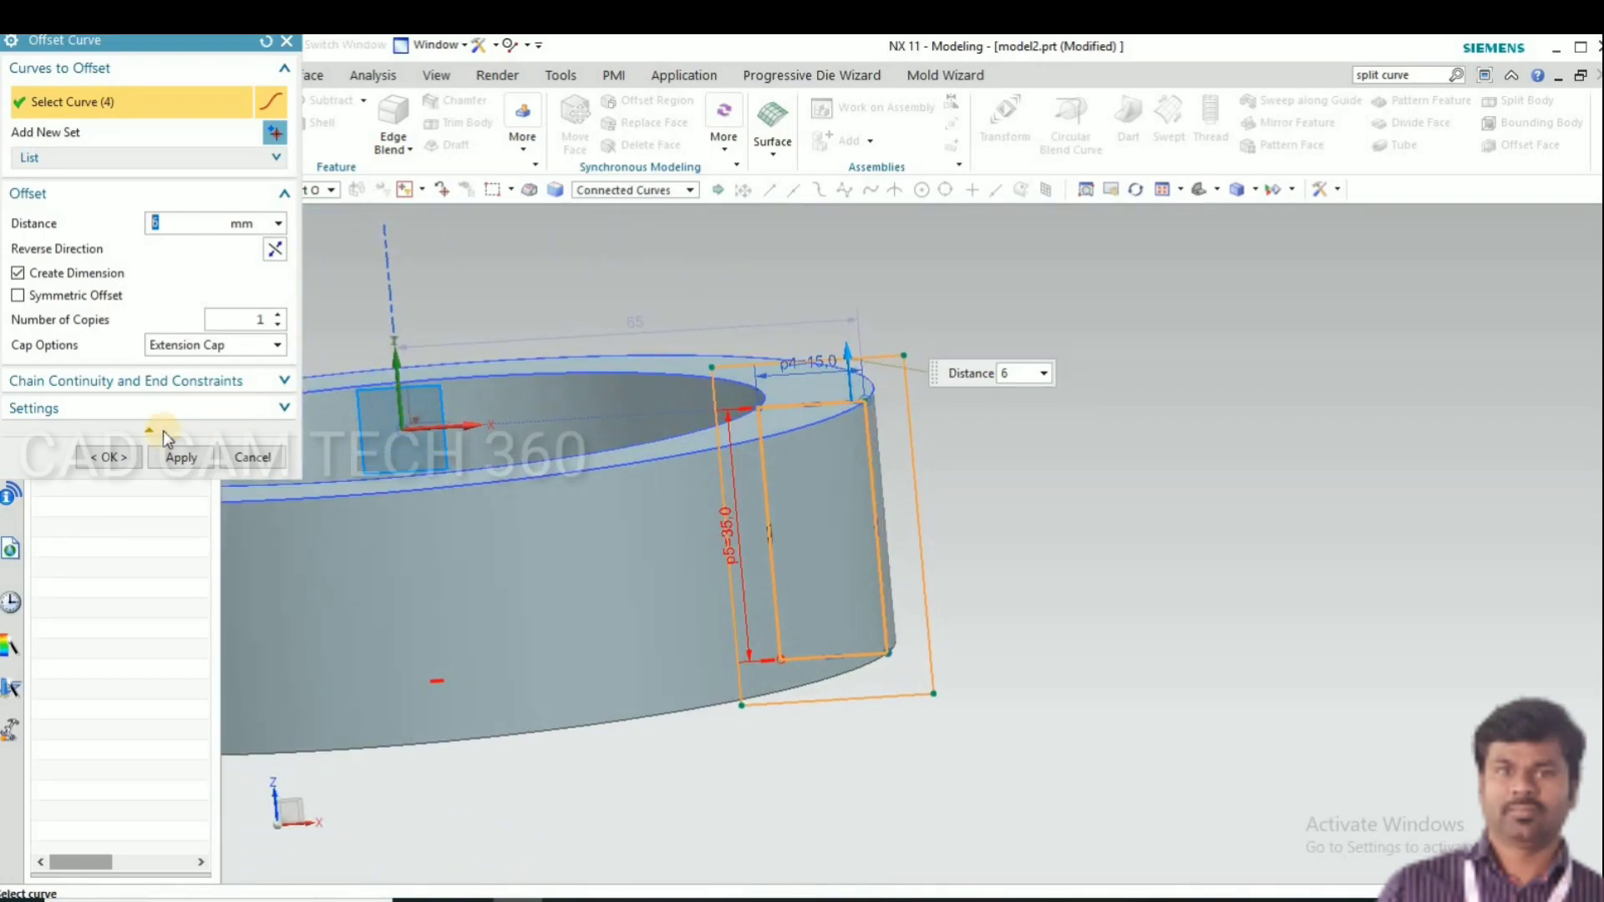
click(111, 457)
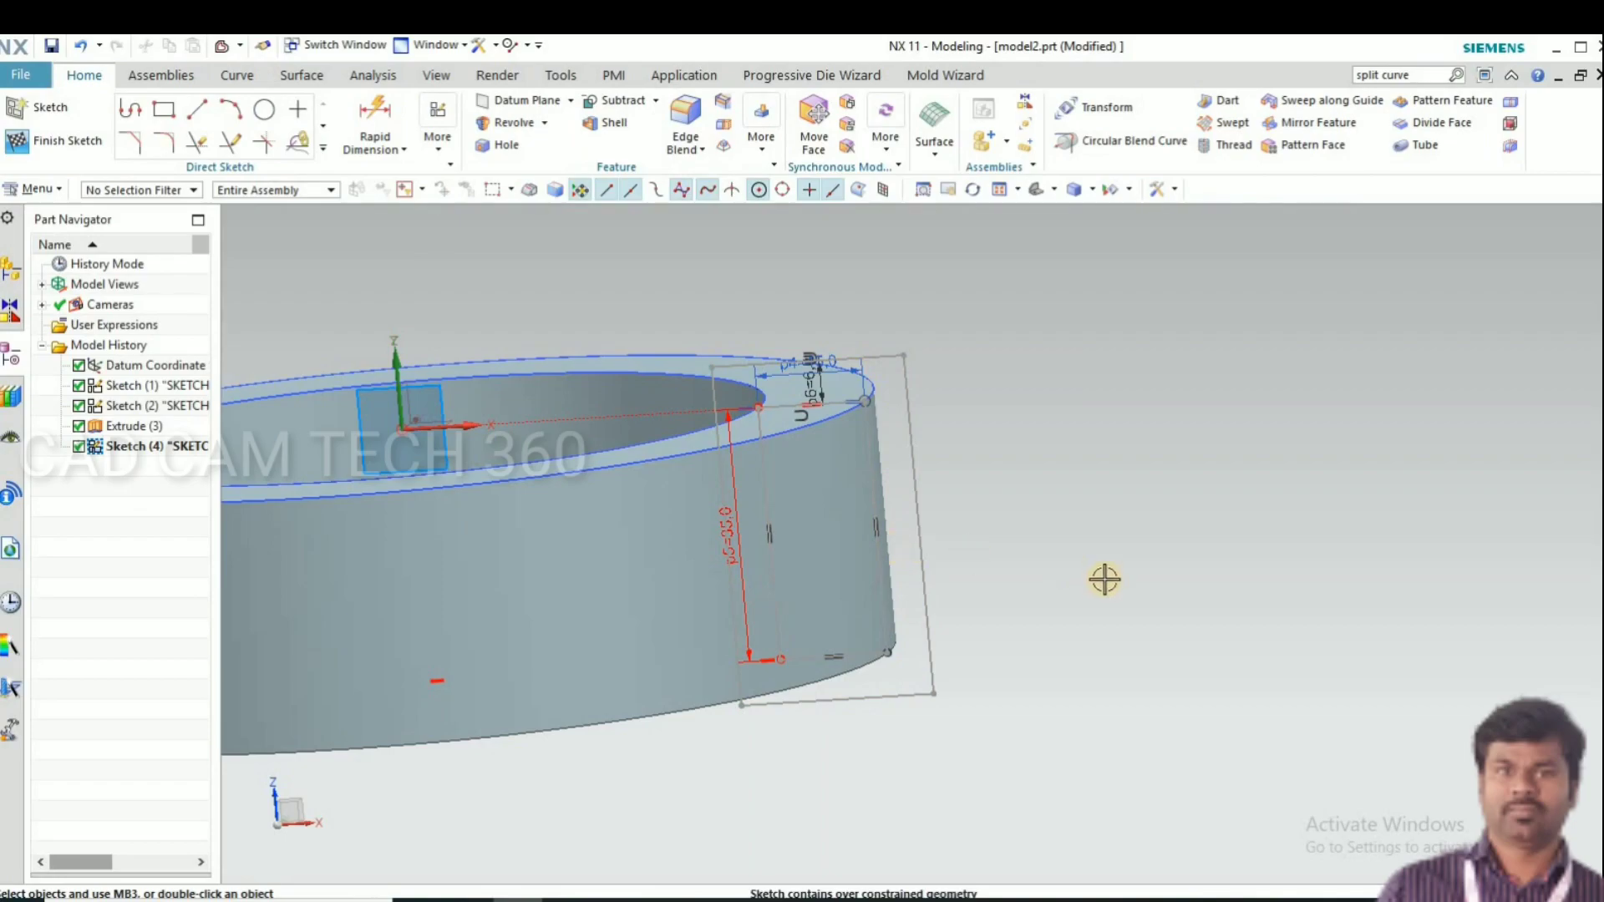
Finish the sketch and start an N-sided Surface from the Surface tools
key(ctrl+q)
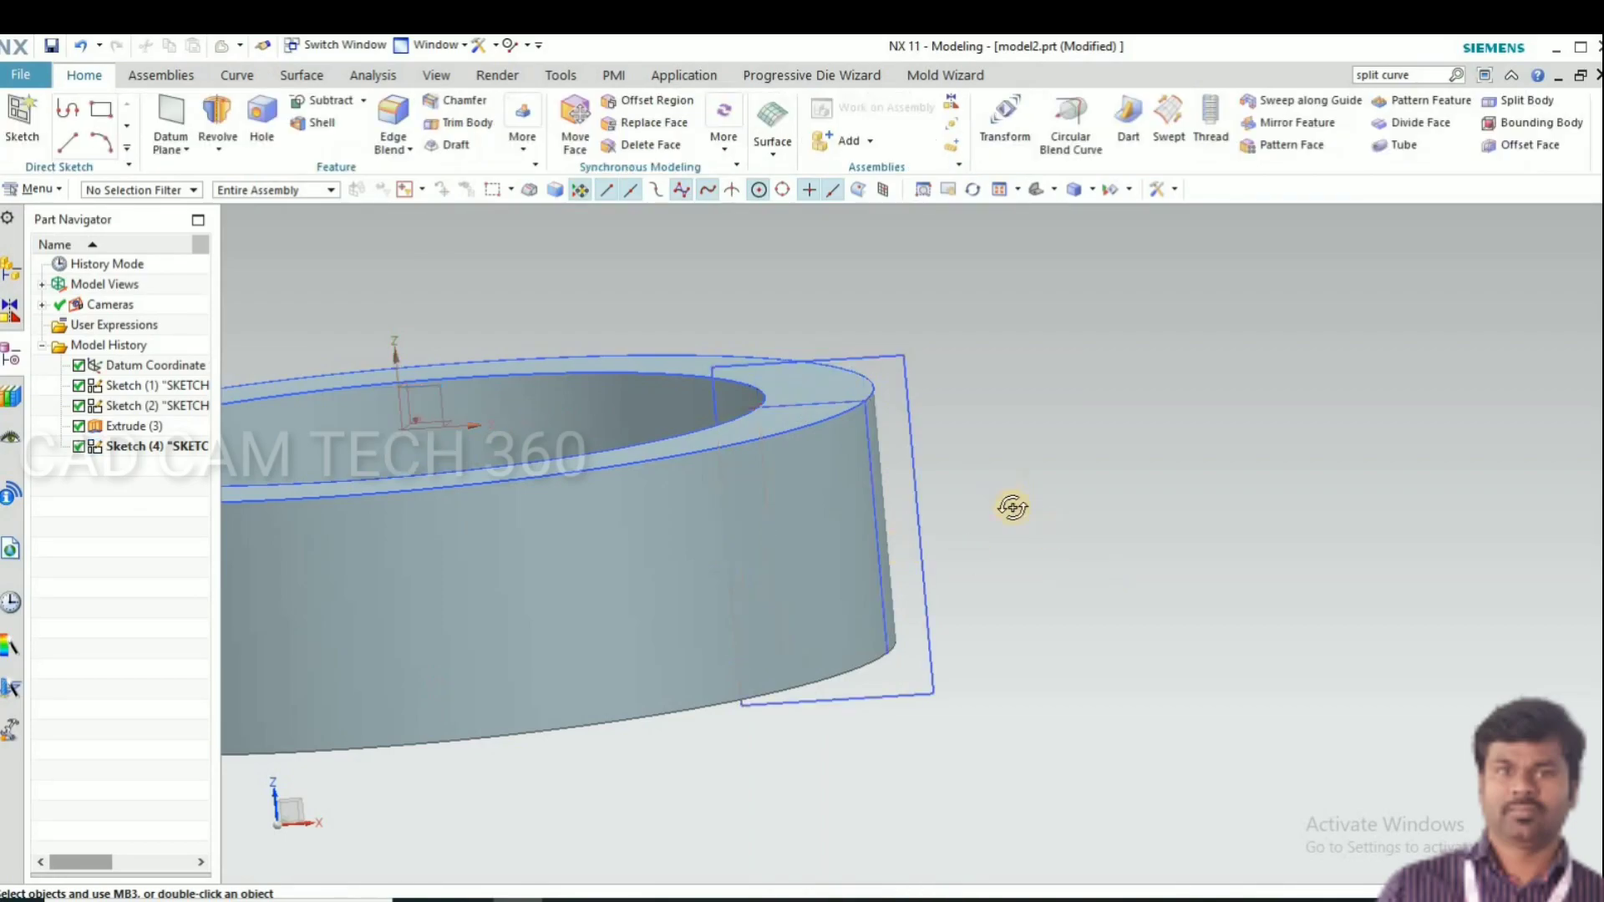
mouse_move(1013, 506)
middle_down()
mouse_move(1025, 521)
mouse_move(1010, 523)
middle_up()
scroll(819, 400, up, 3)
scroll(820, 400, up, 2)
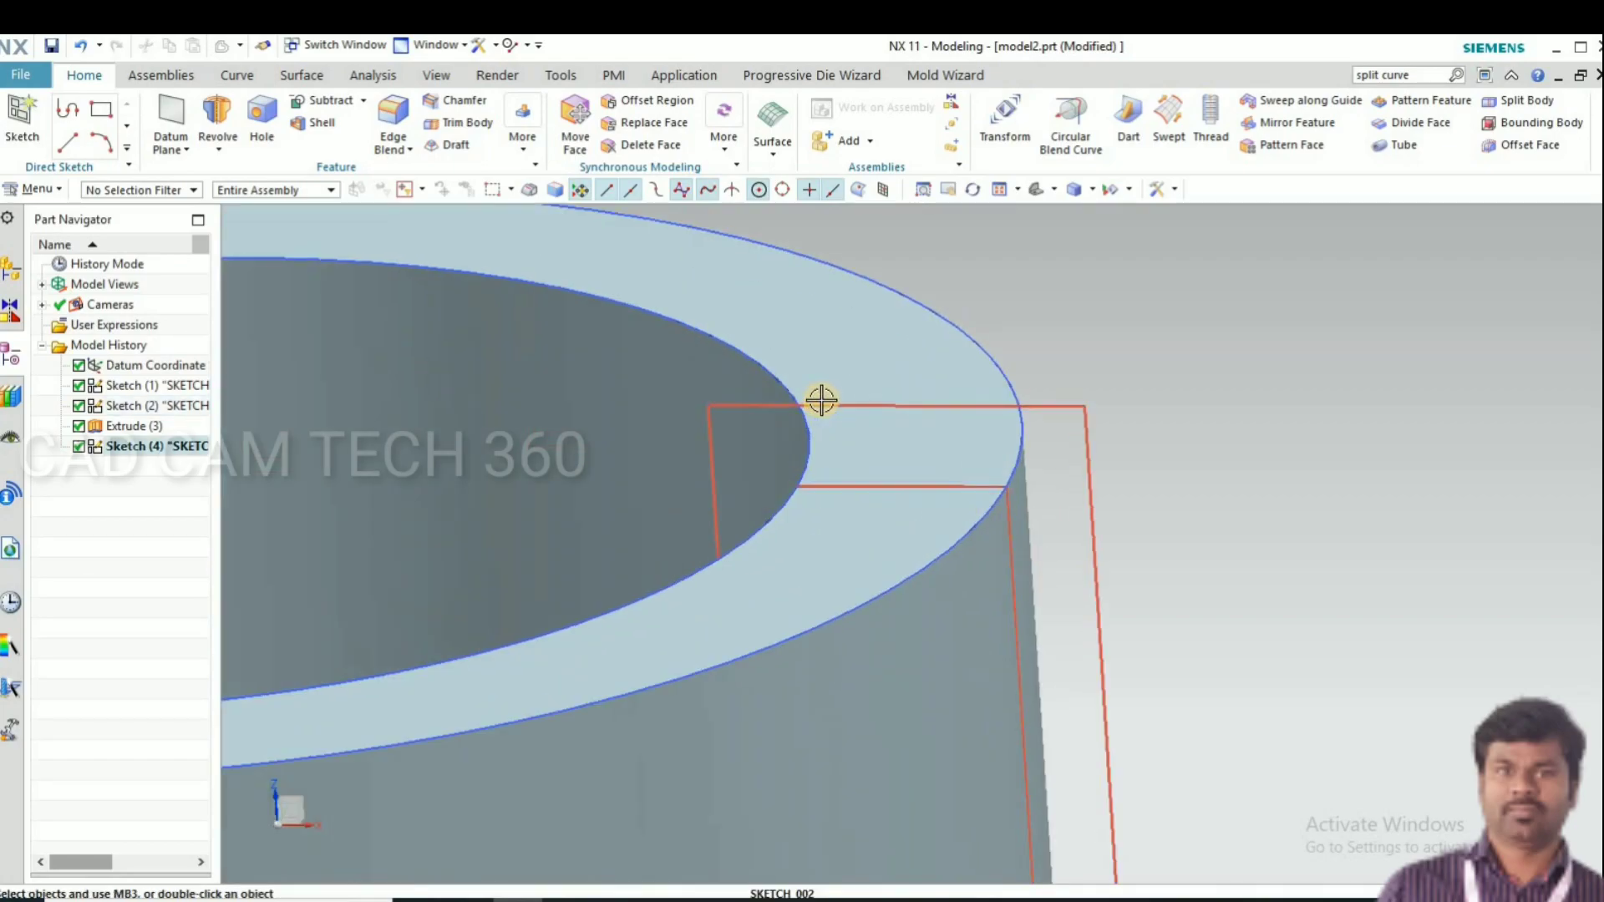
click(300, 76)
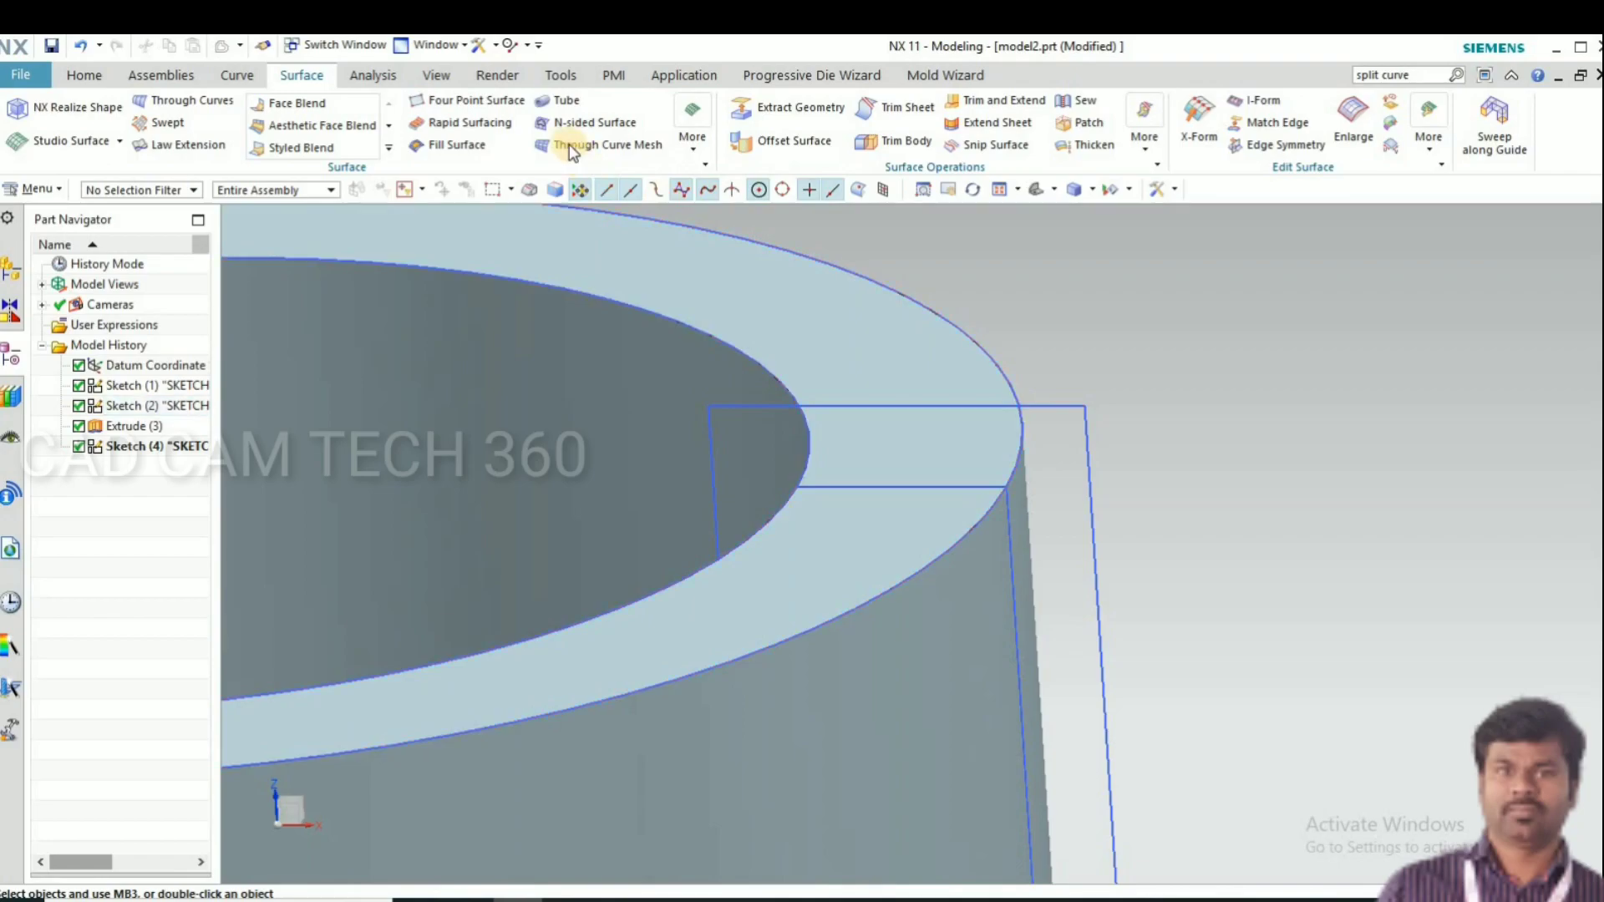
click(564, 123)
Use the four outer rectangle lines as the Outer Loop and create the flat sheet
click(900, 405)
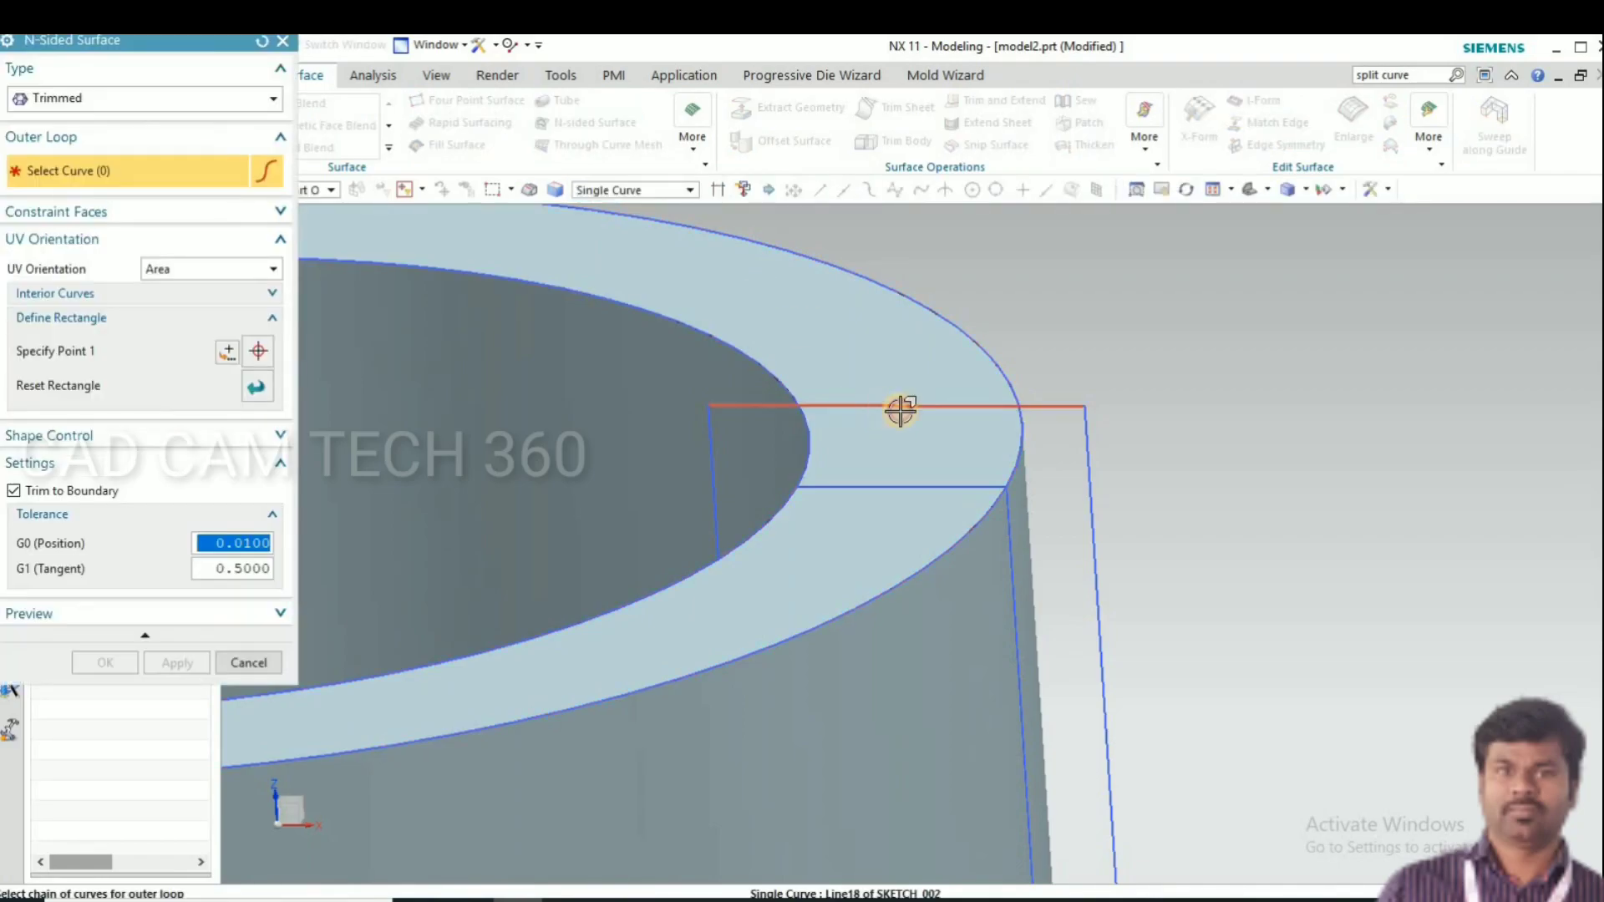
click(1022, 486)
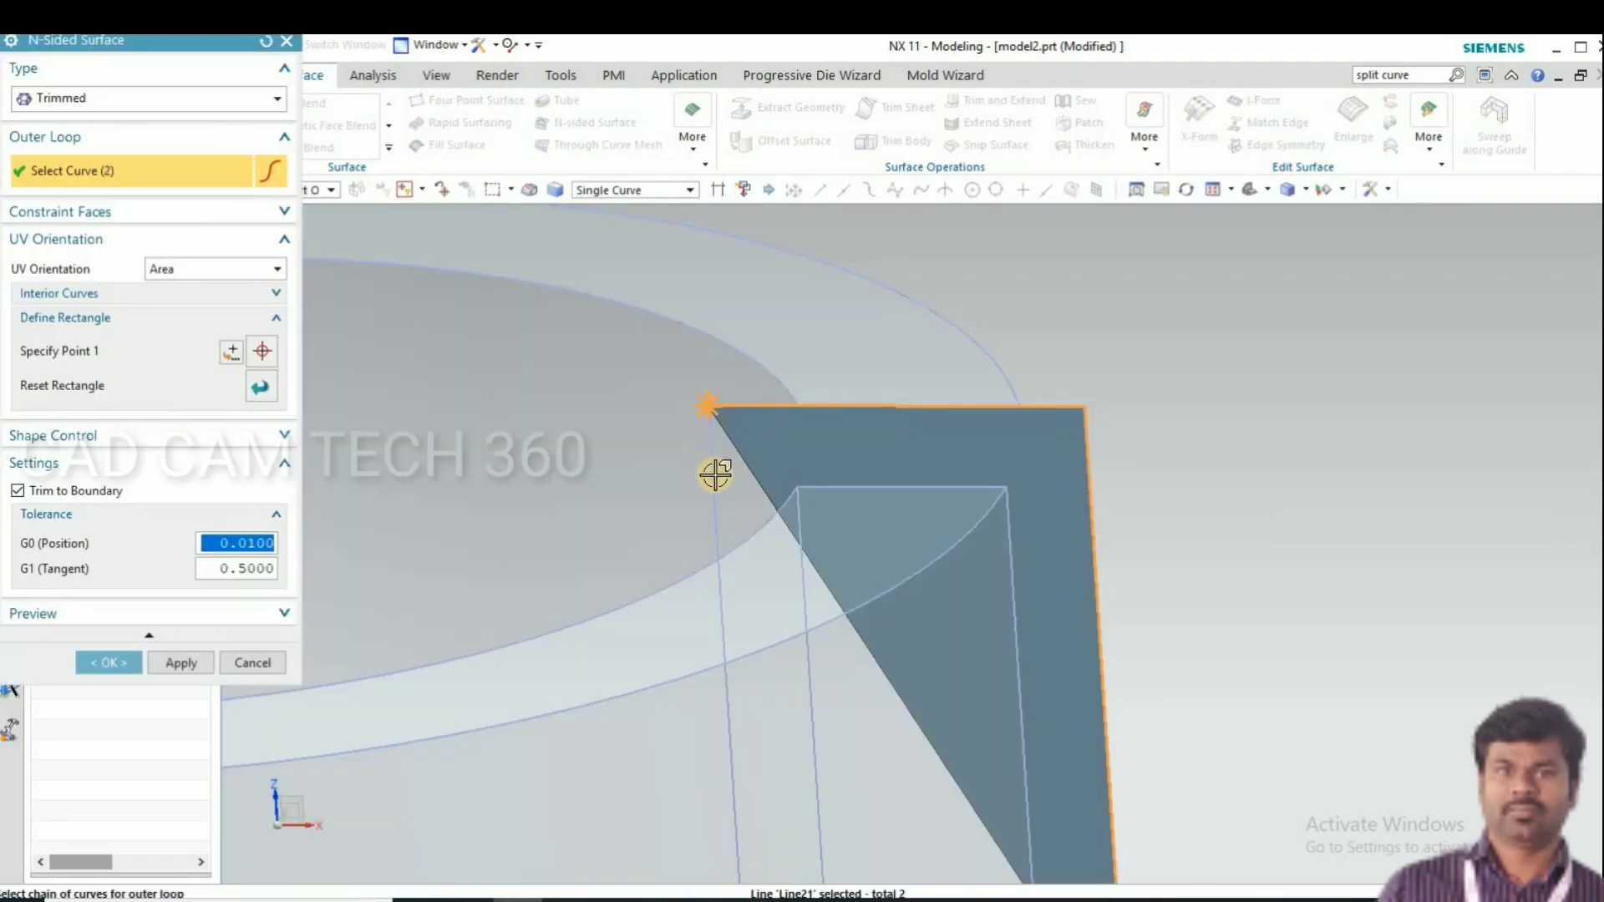
scroll(914, 634, down, 3)
scroll(934, 652, down, 2)
click(952, 677)
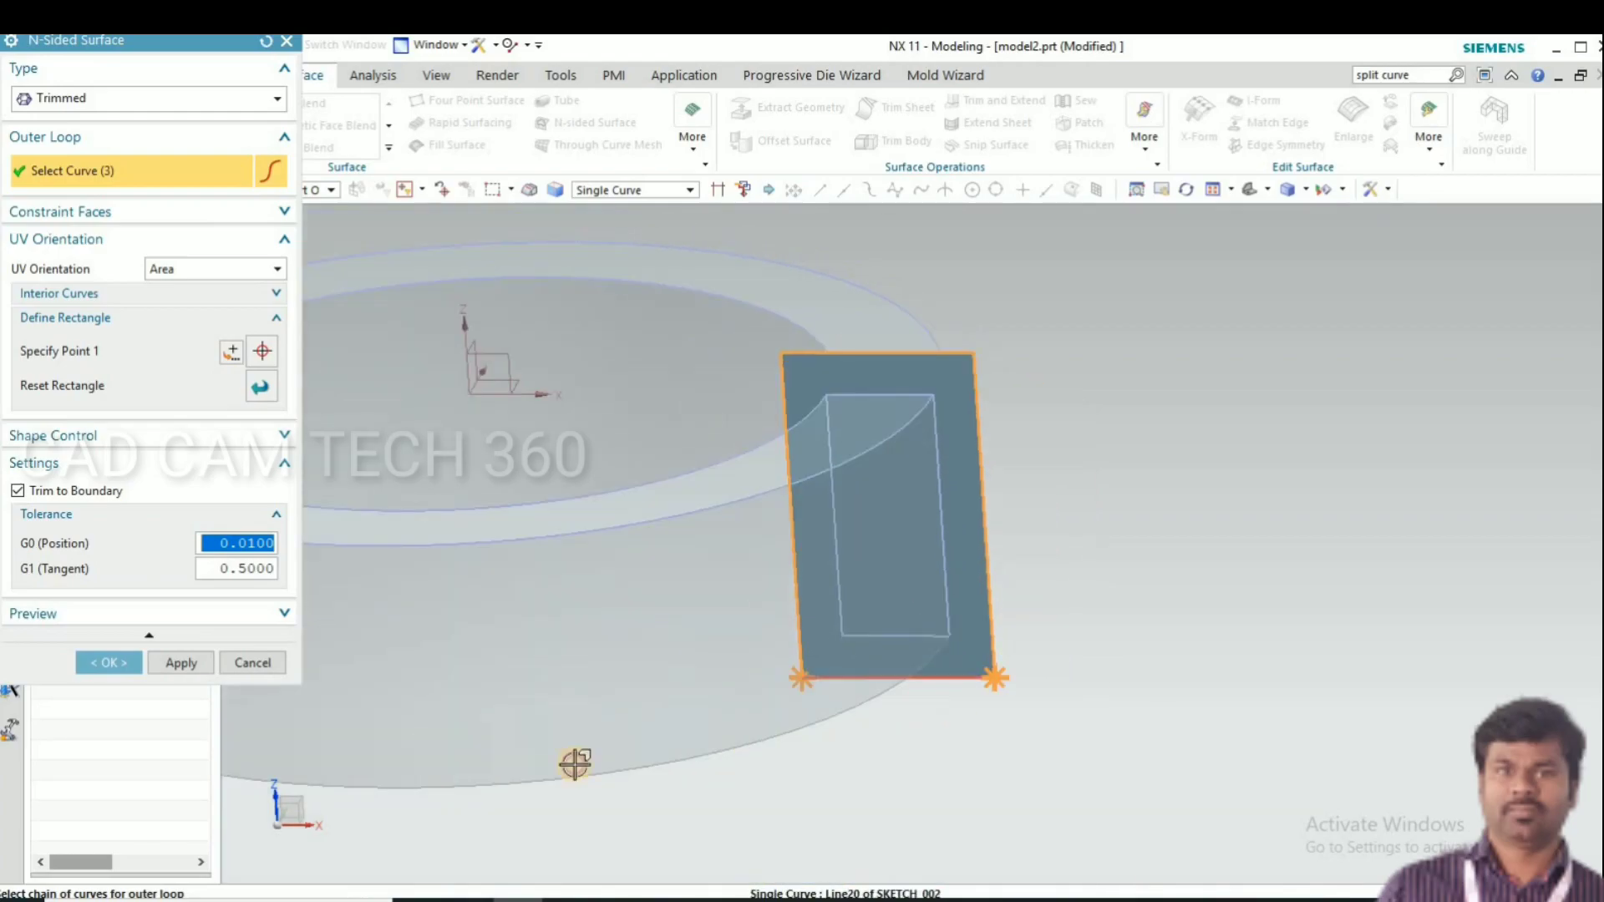
click(573, 764)
click(110, 664)
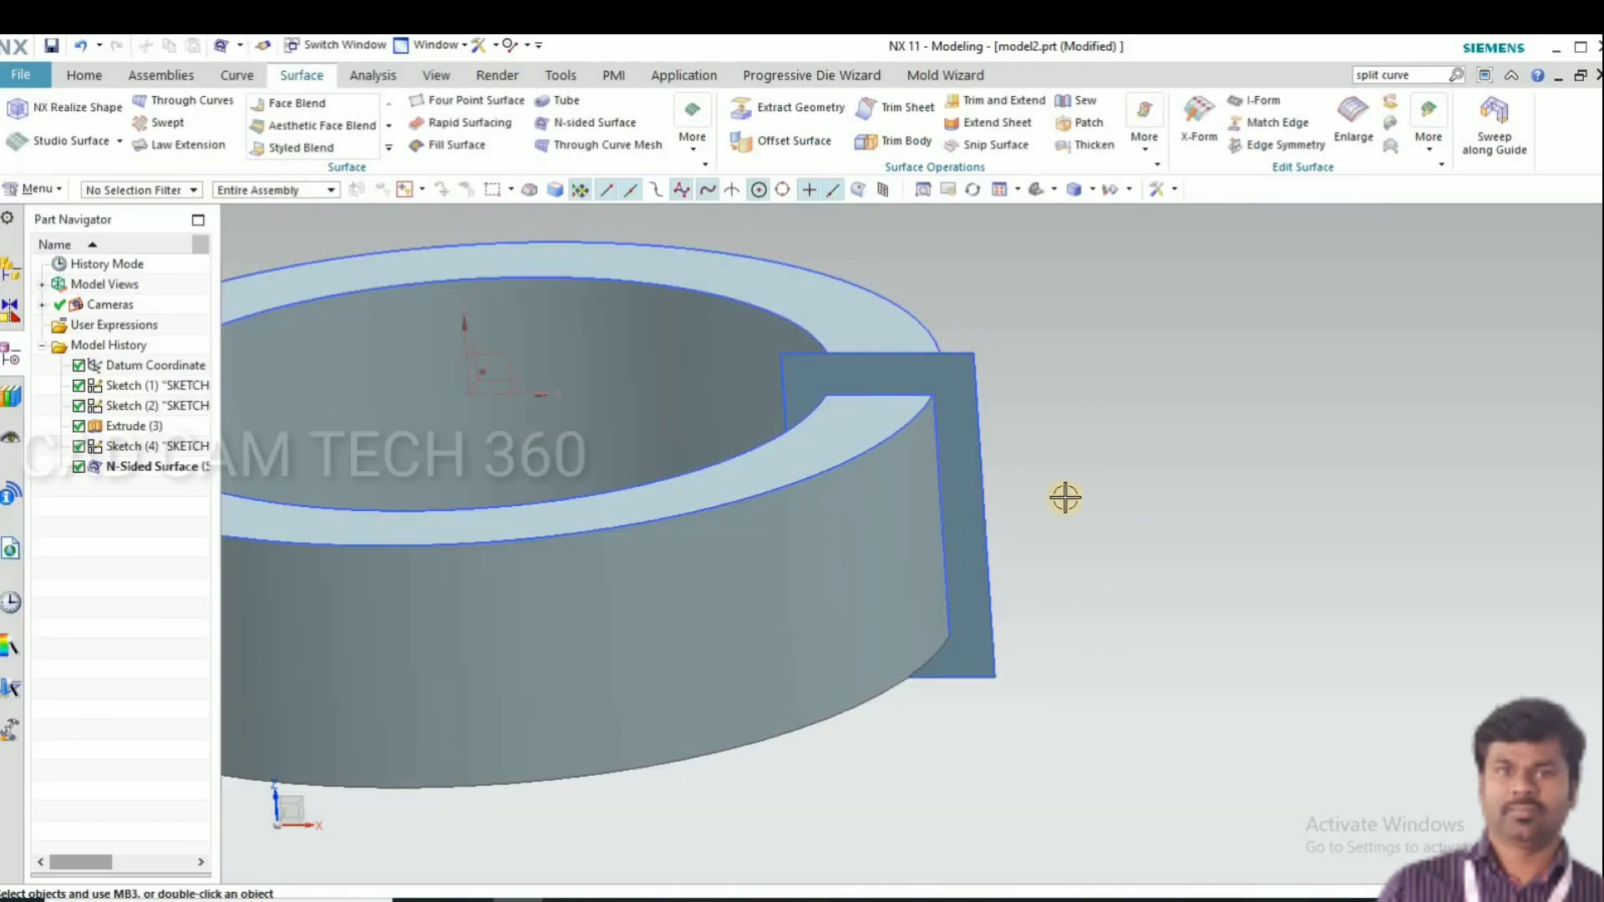
Inspect the new sheet from top and oblique views, then bring up the command menu
key(ctrl+alt+t)
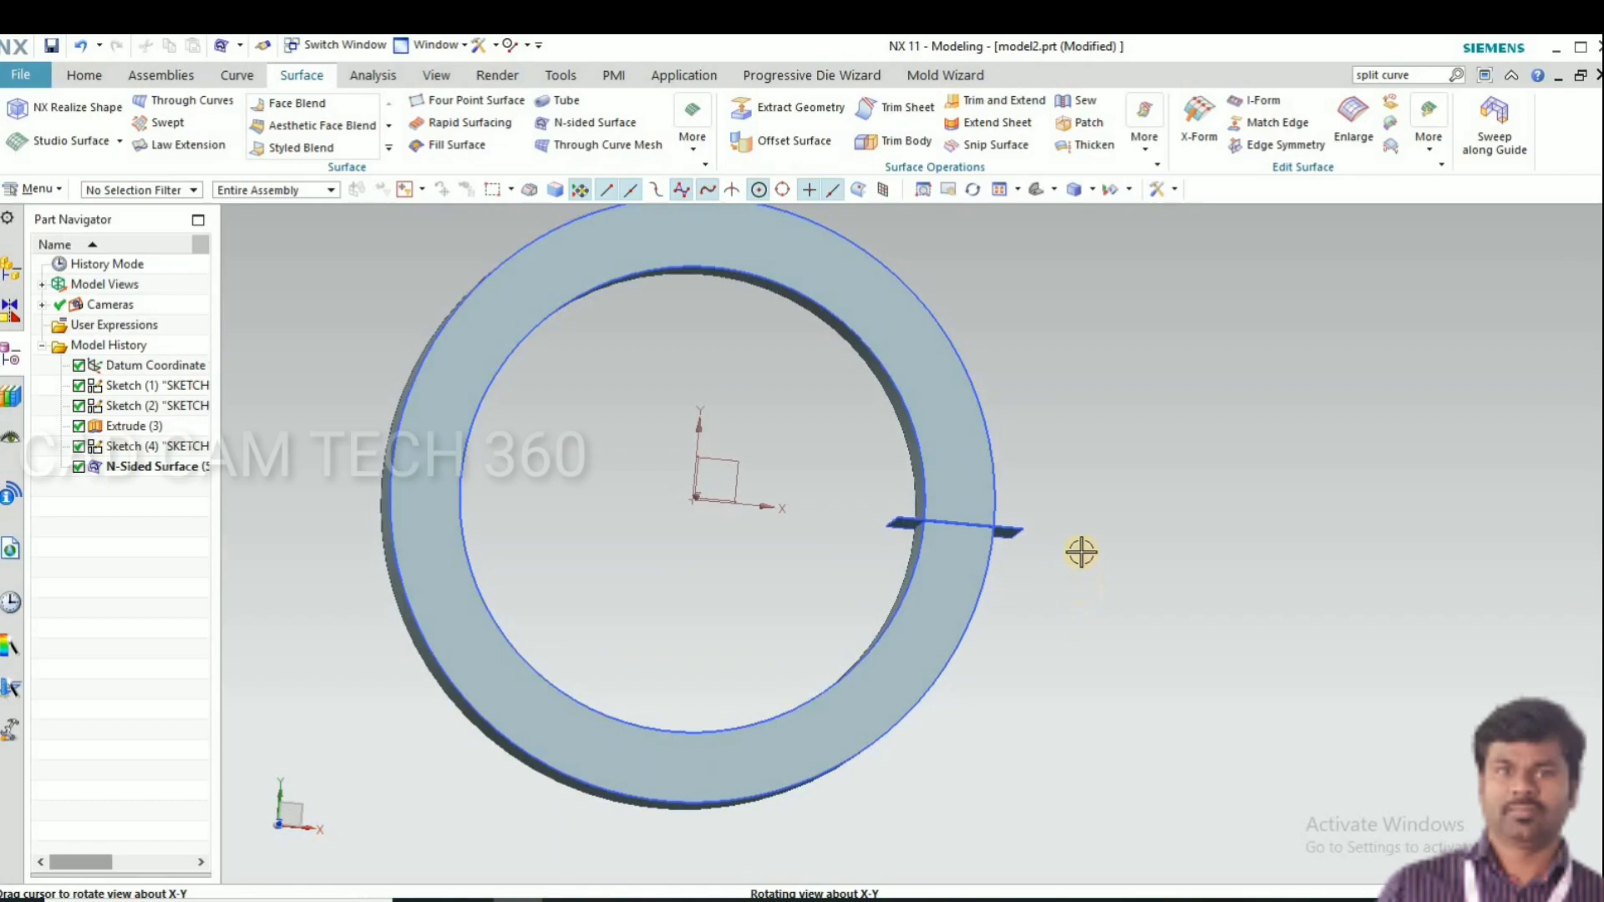
scroll(902, 508, up, 3)
scroll(889, 537, down, 3)
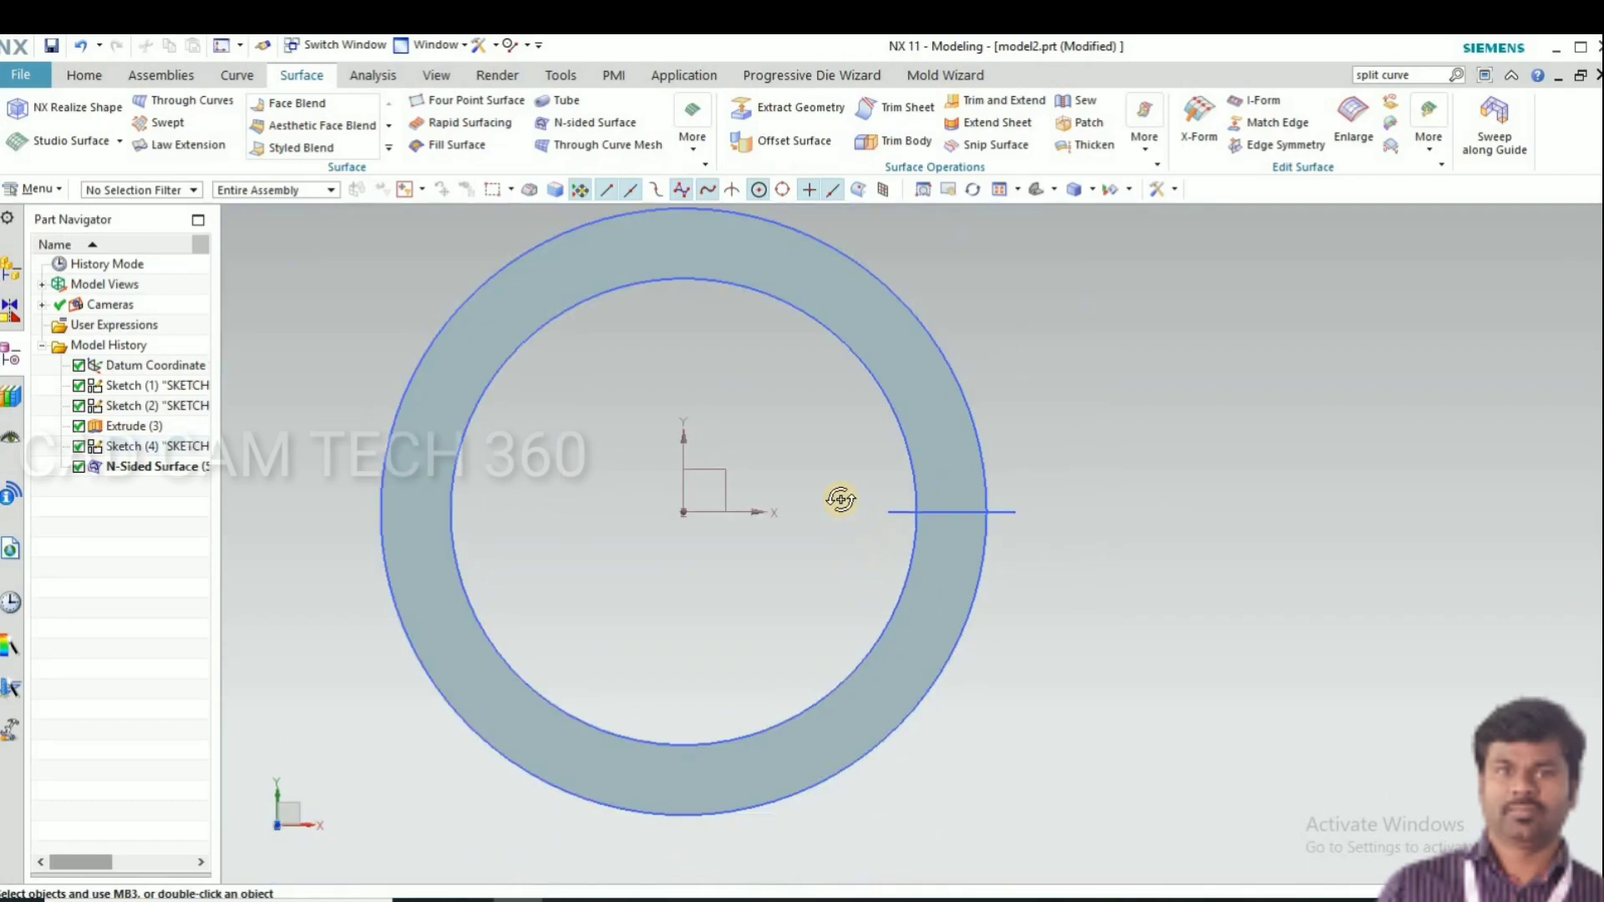
middle_drag(838, 494, 831, 462)
scroll(916, 428, up, 3)
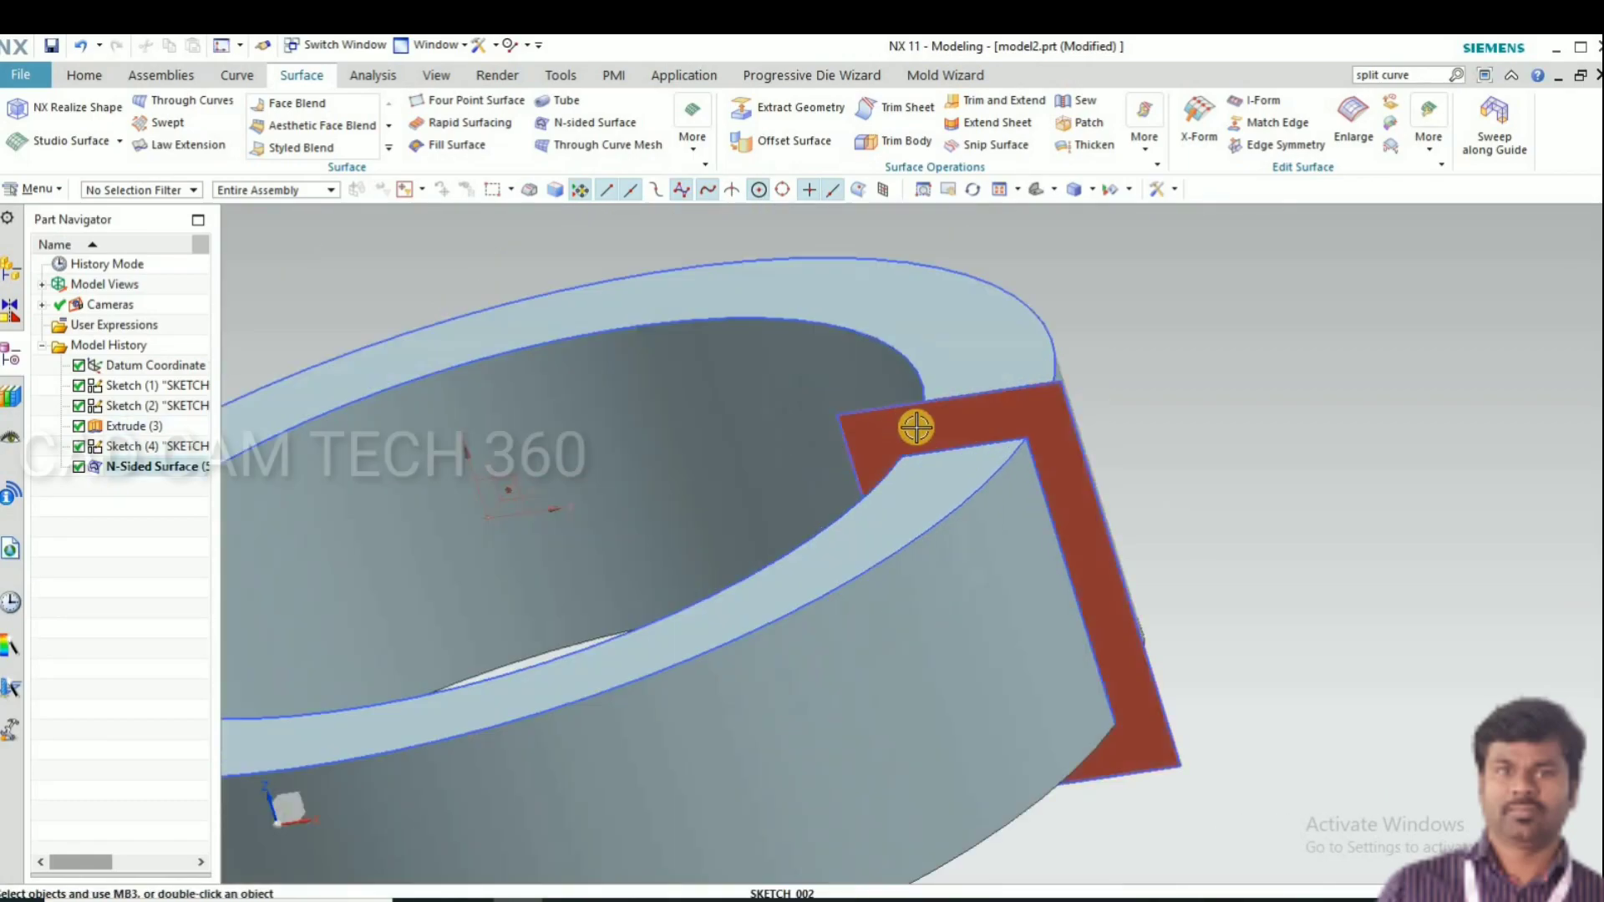
scroll(975, 414, down, 2)
scroll(960, 413, down, 1)
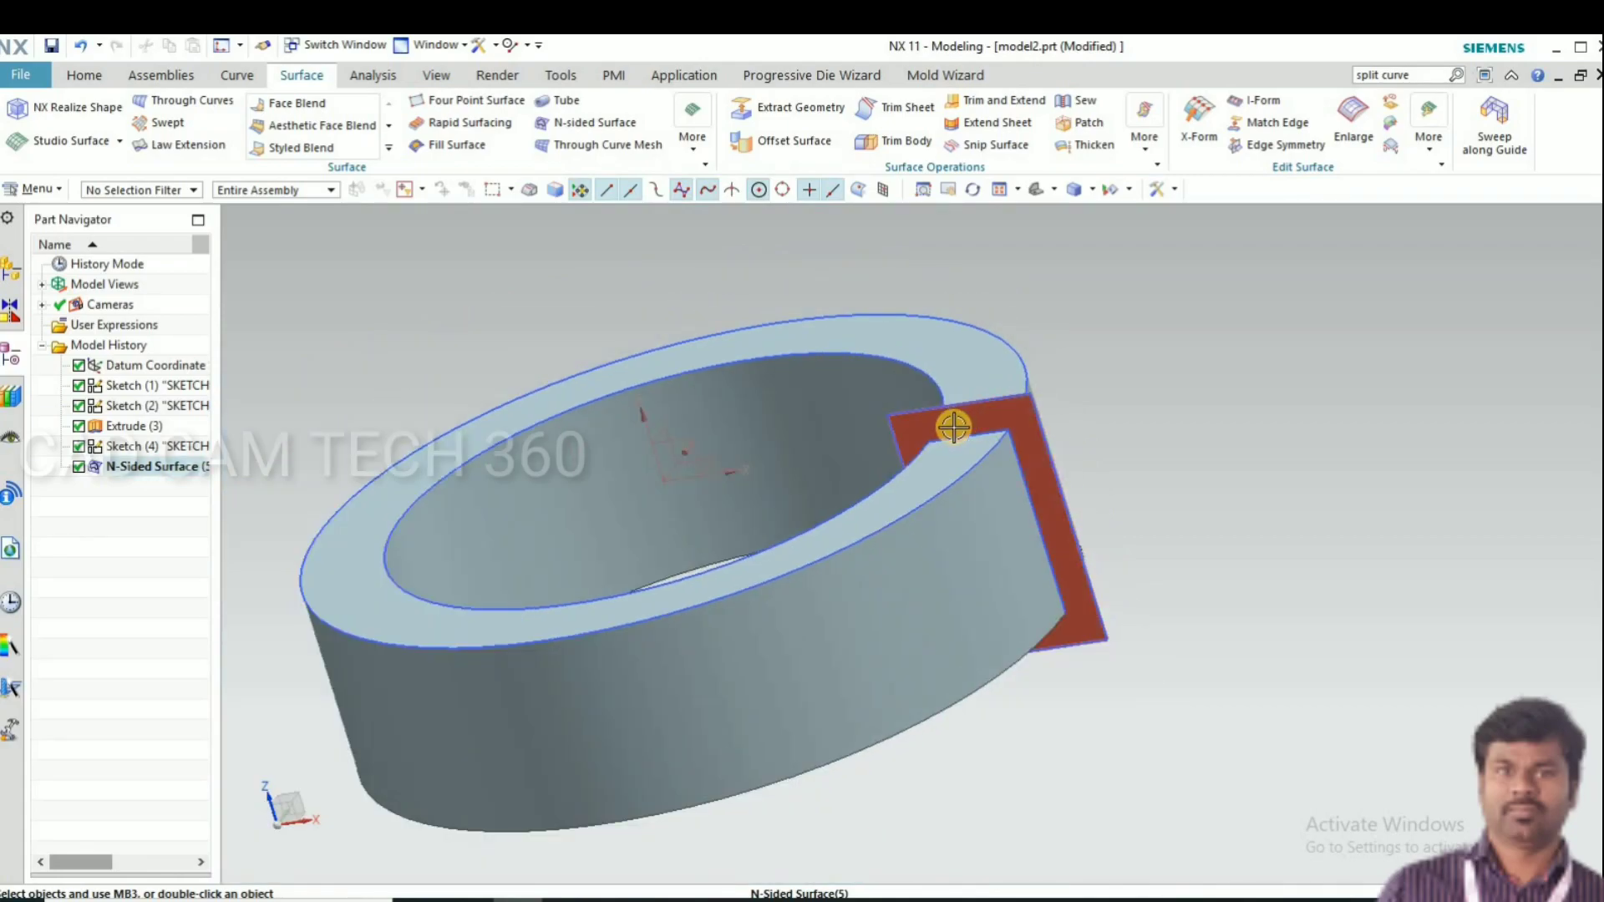
click(39, 190)
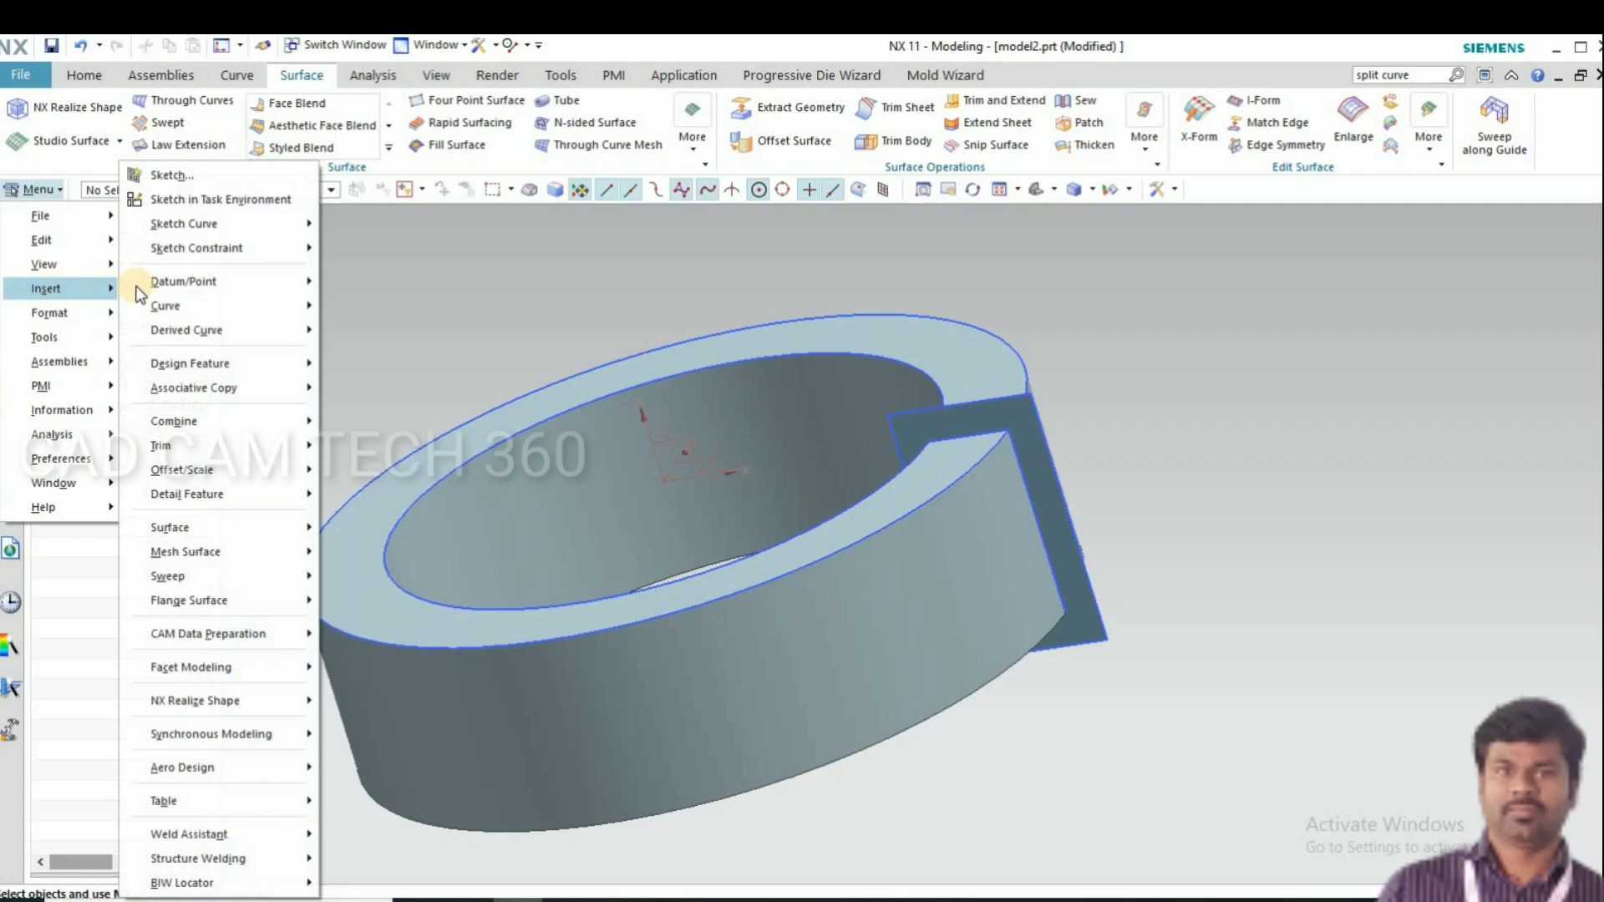
mouse_move(195, 387)
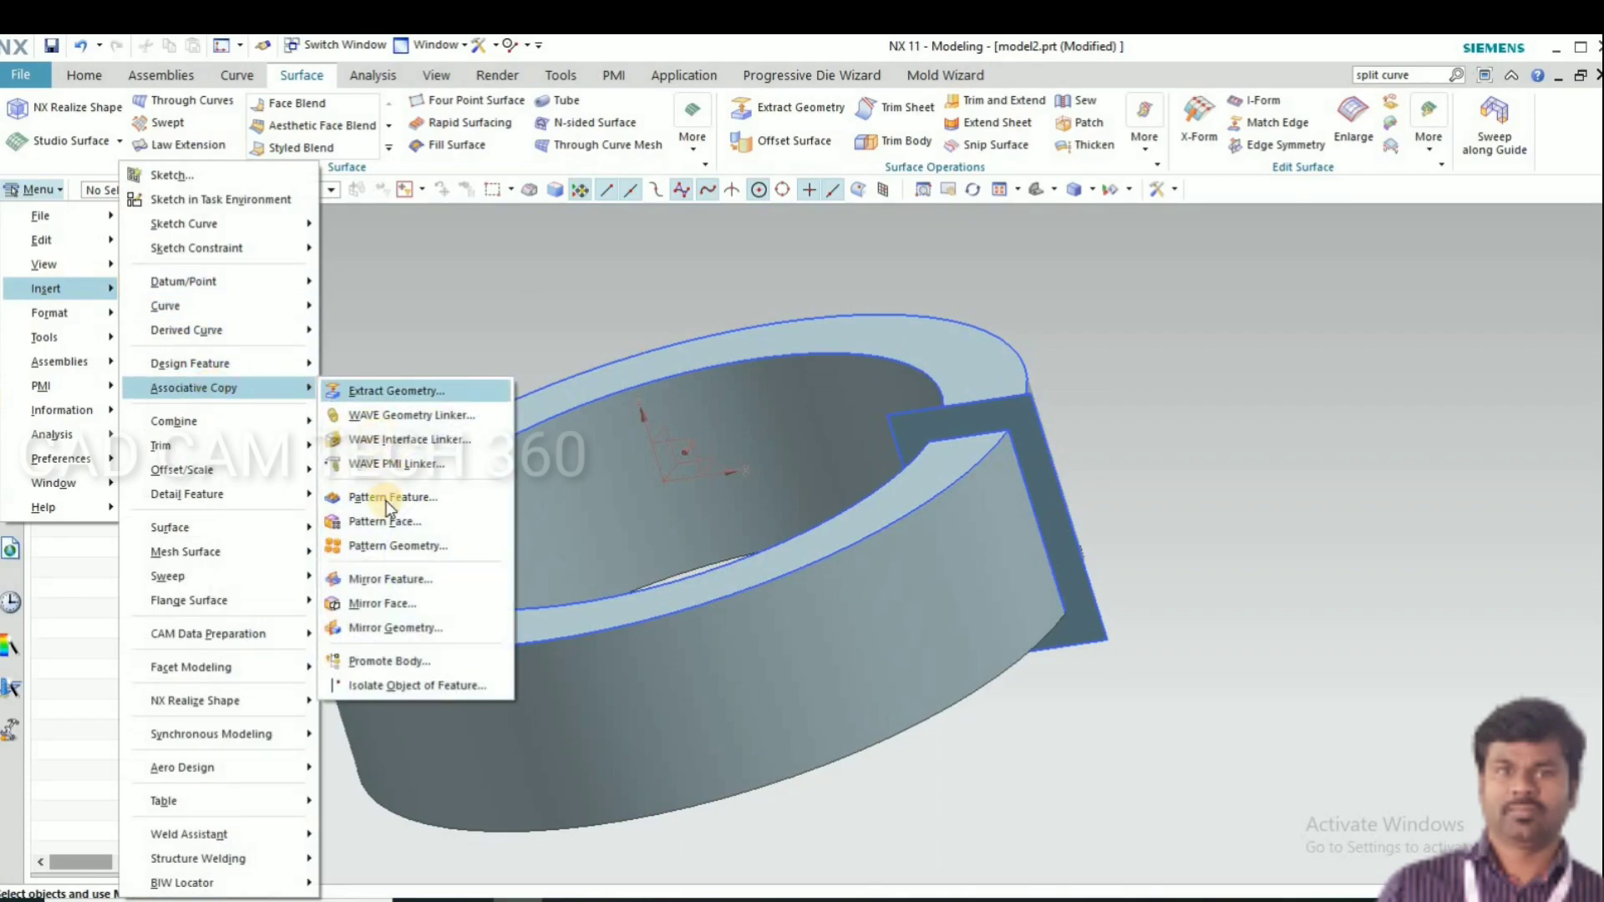
Pattern the N-Sided Surface circularly about the Z axis through the ring's centre
click(386, 501)
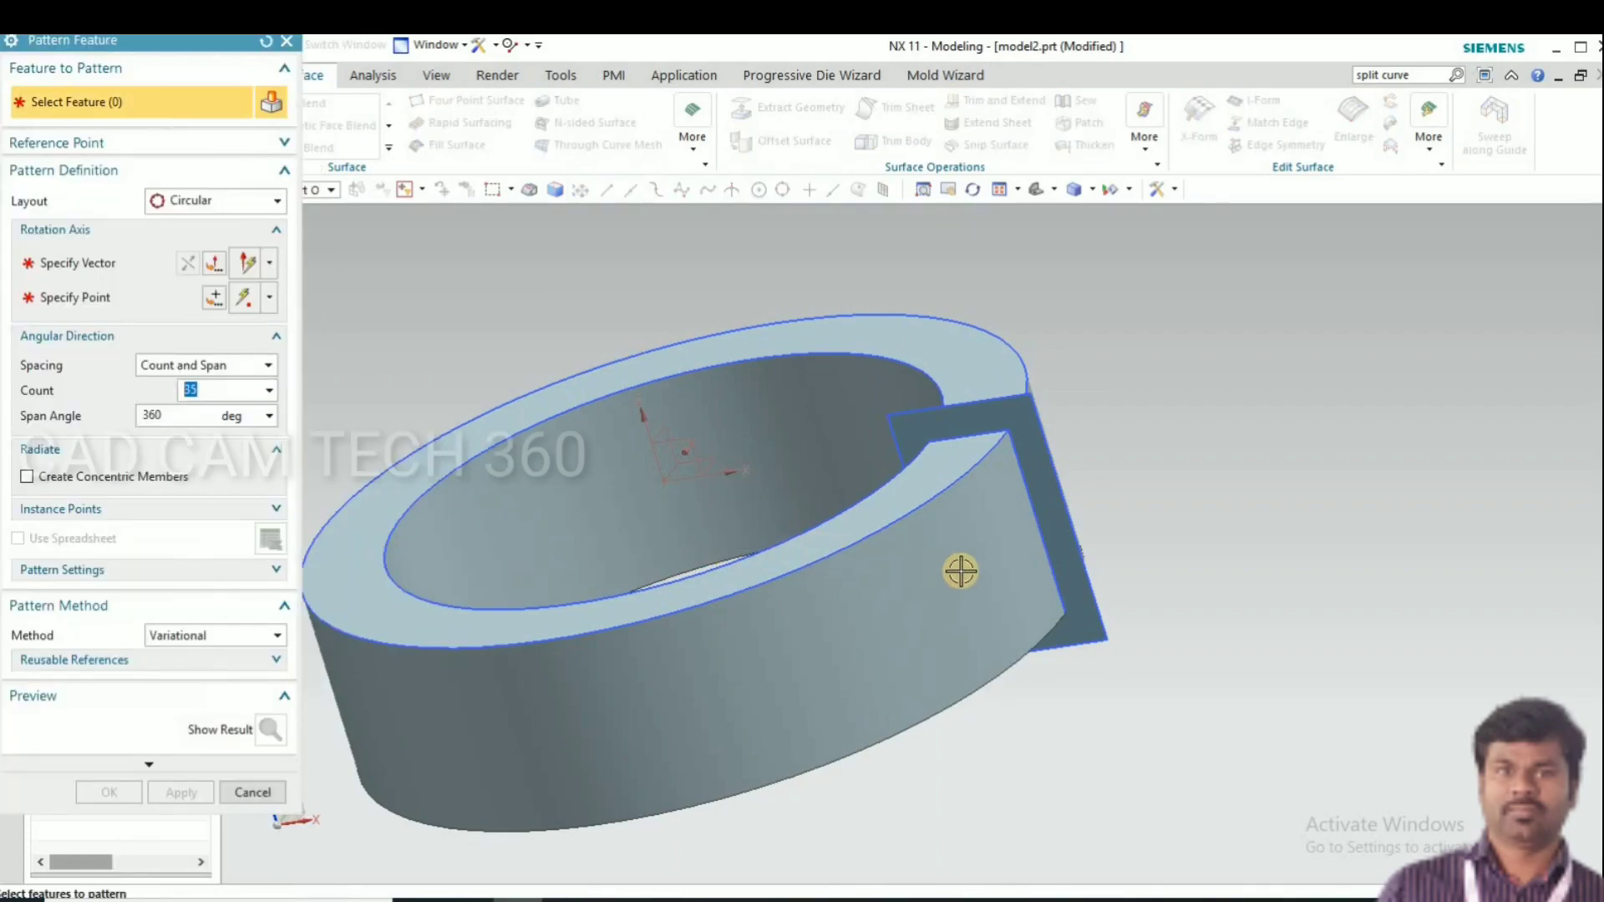
click(1203, 551)
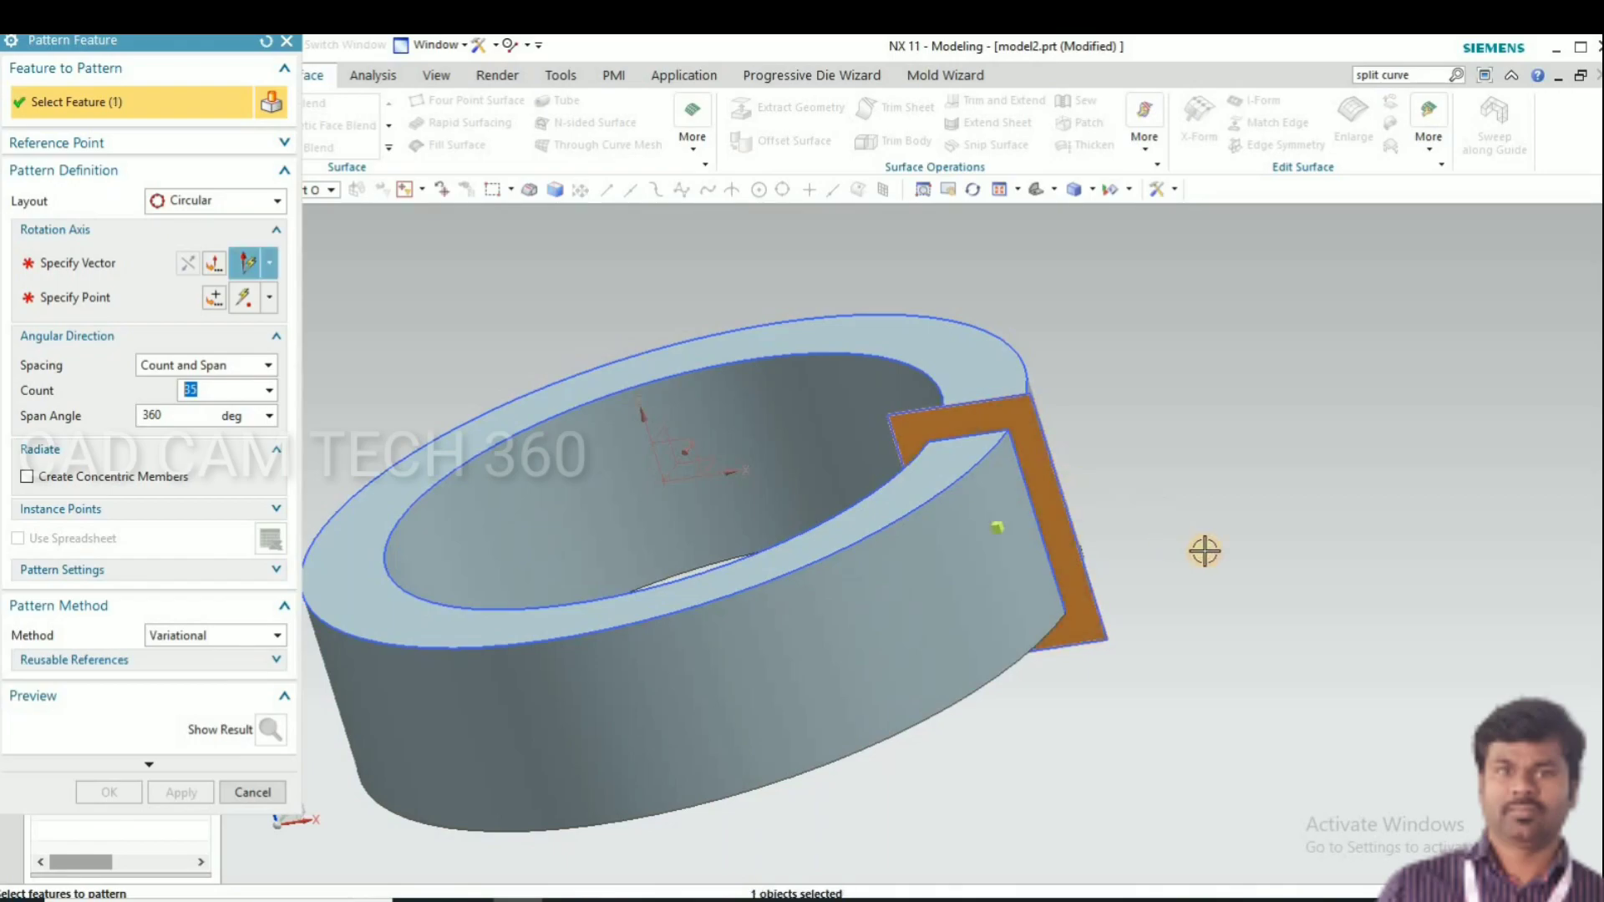
middle_click(872, 536)
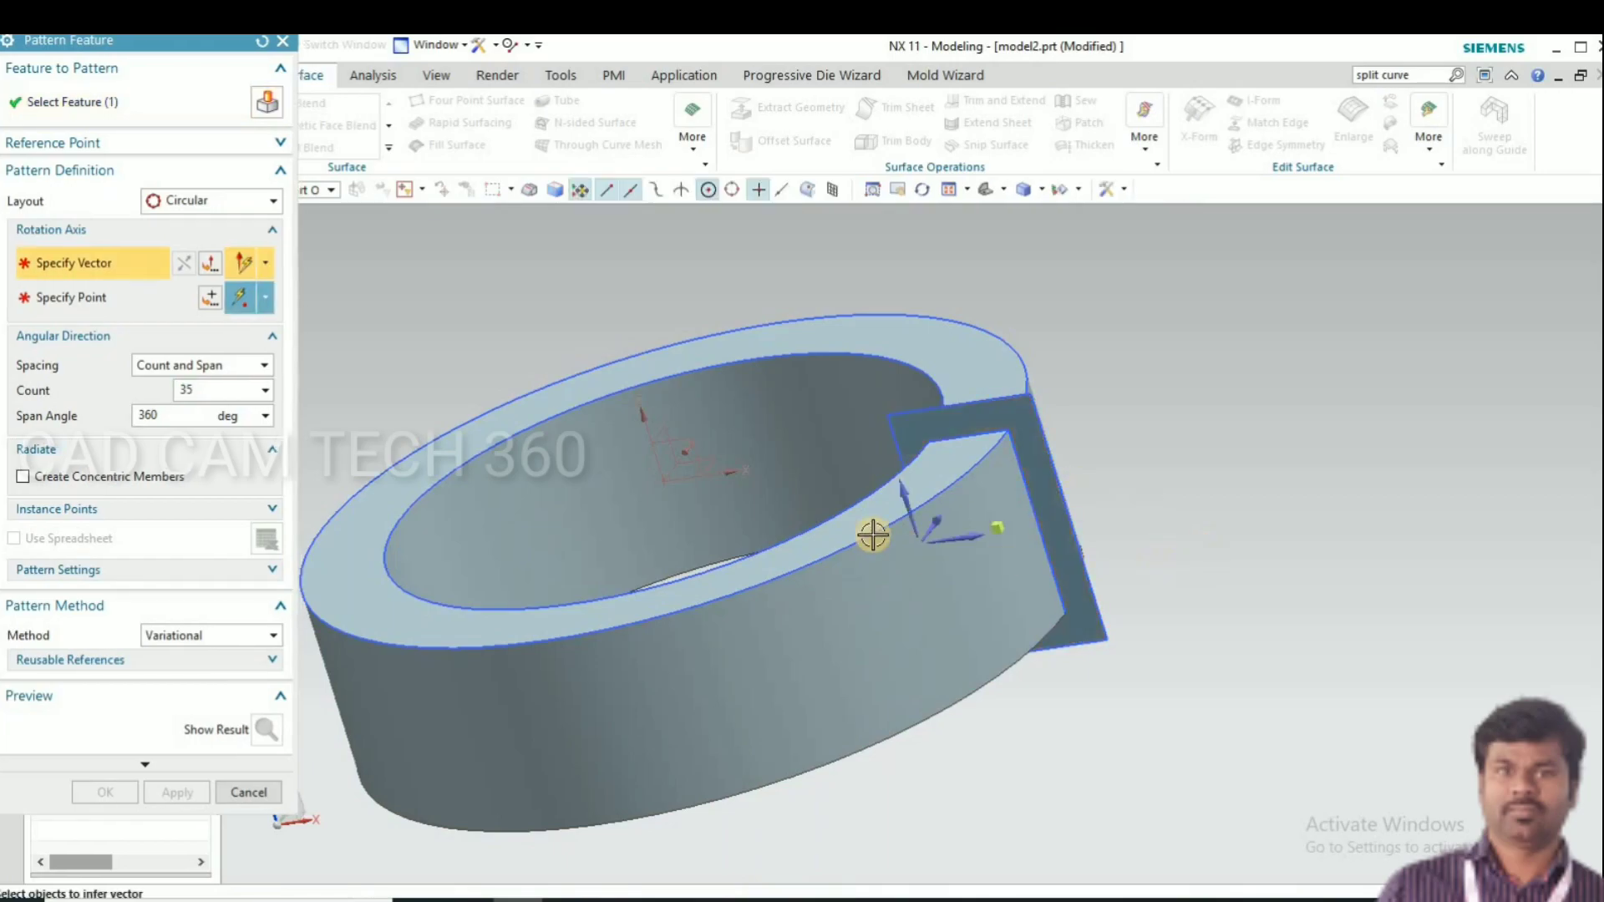
click(907, 488)
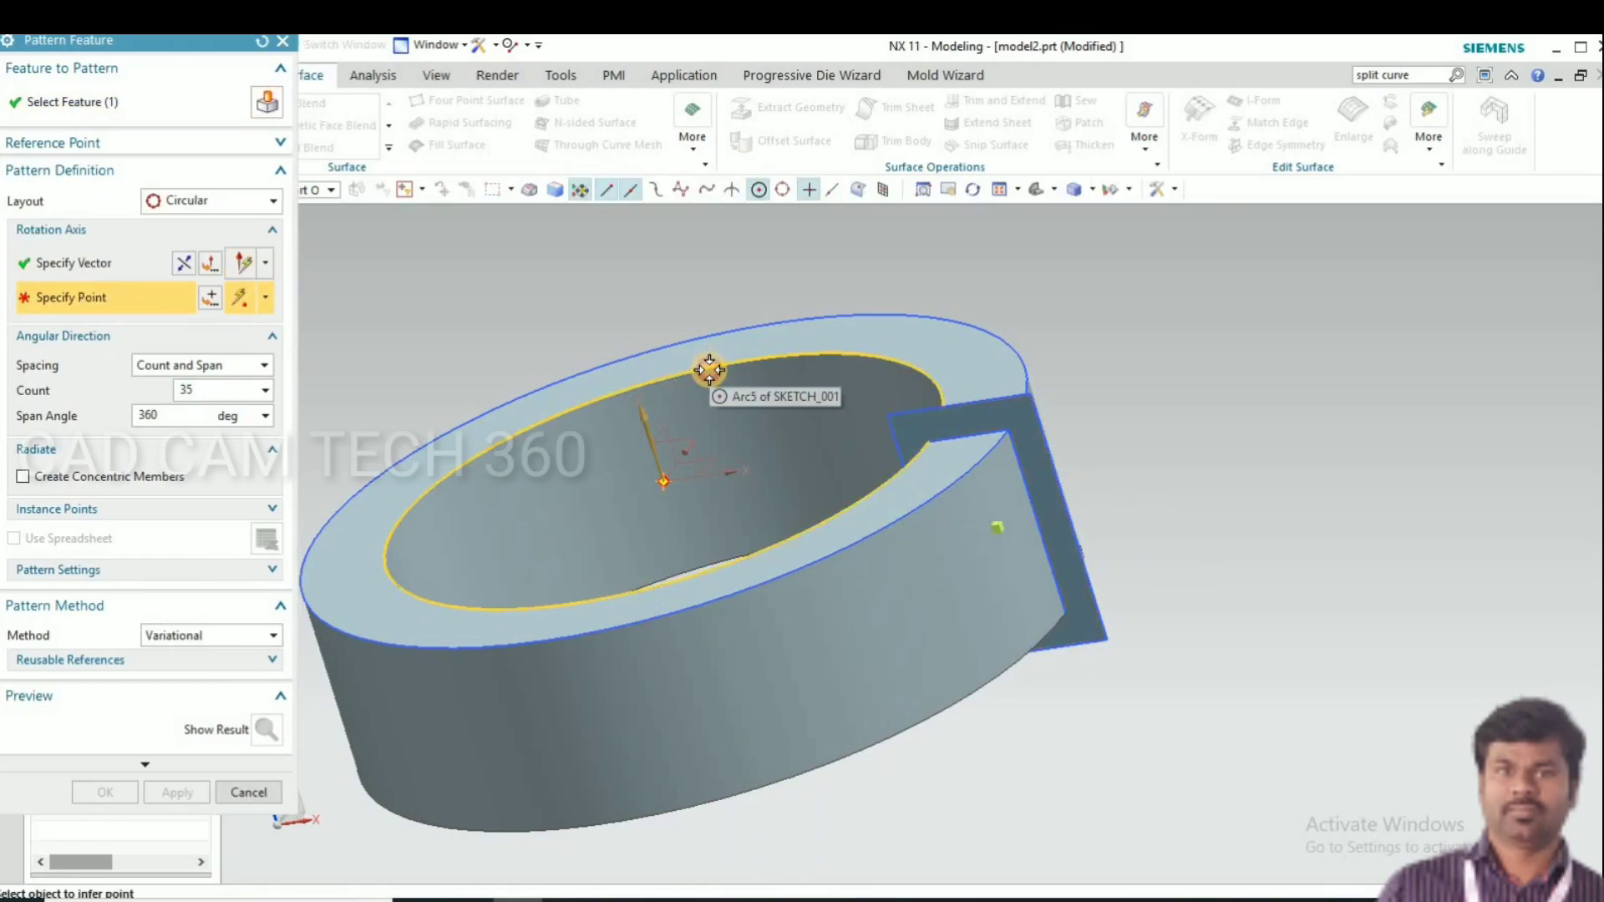
click(736, 405)
Set Count 30 over a 360° span and create the circular pattern of sheets
mouse_move(867, 566)
middle_down()
mouse_move(859, 533)
mouse_move(852, 562)
middle_up()
scroll(840, 535, down, 3)
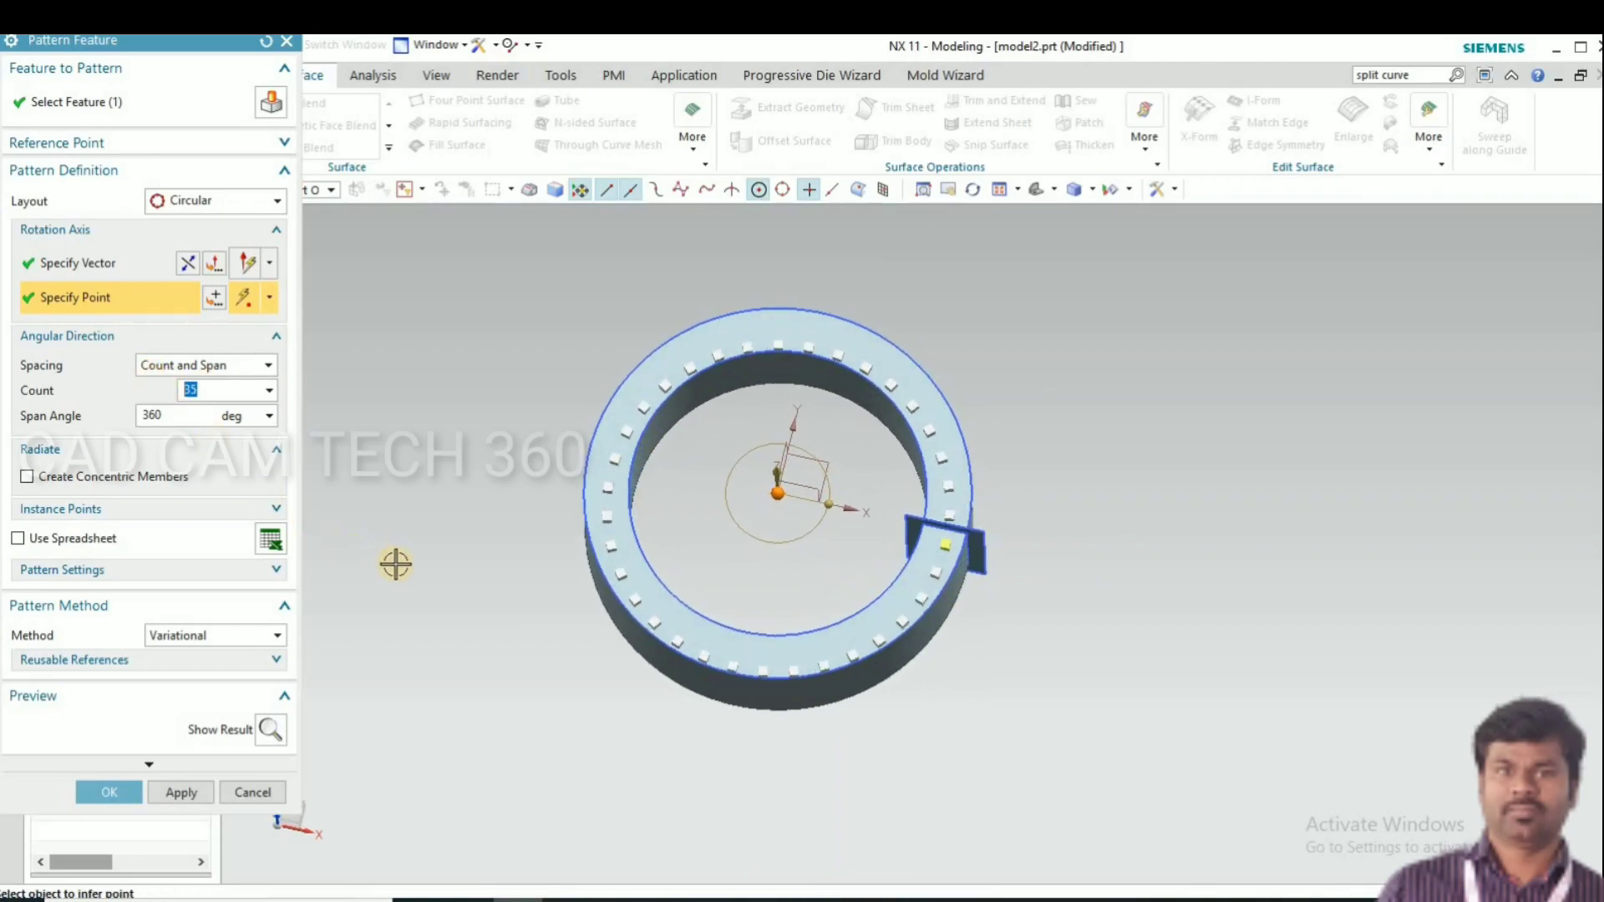
click(188, 416)
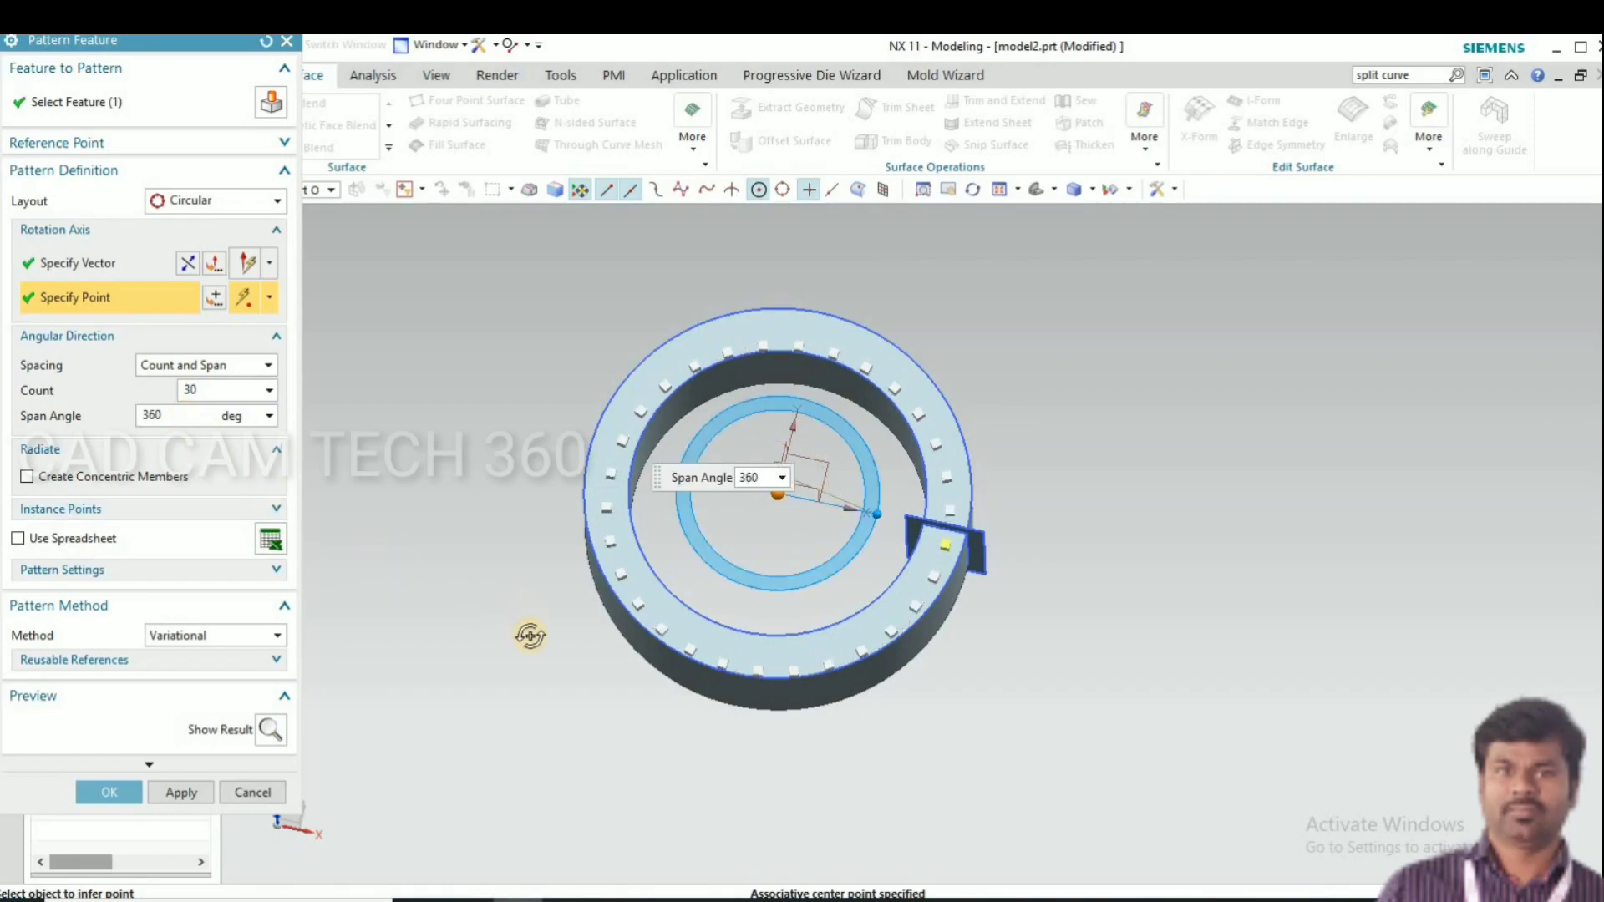
mouse_move(530, 635)
middle_down()
mouse_move(528, 620)
mouse_move(445, 629)
mouse_move(413, 652)
middle_up()
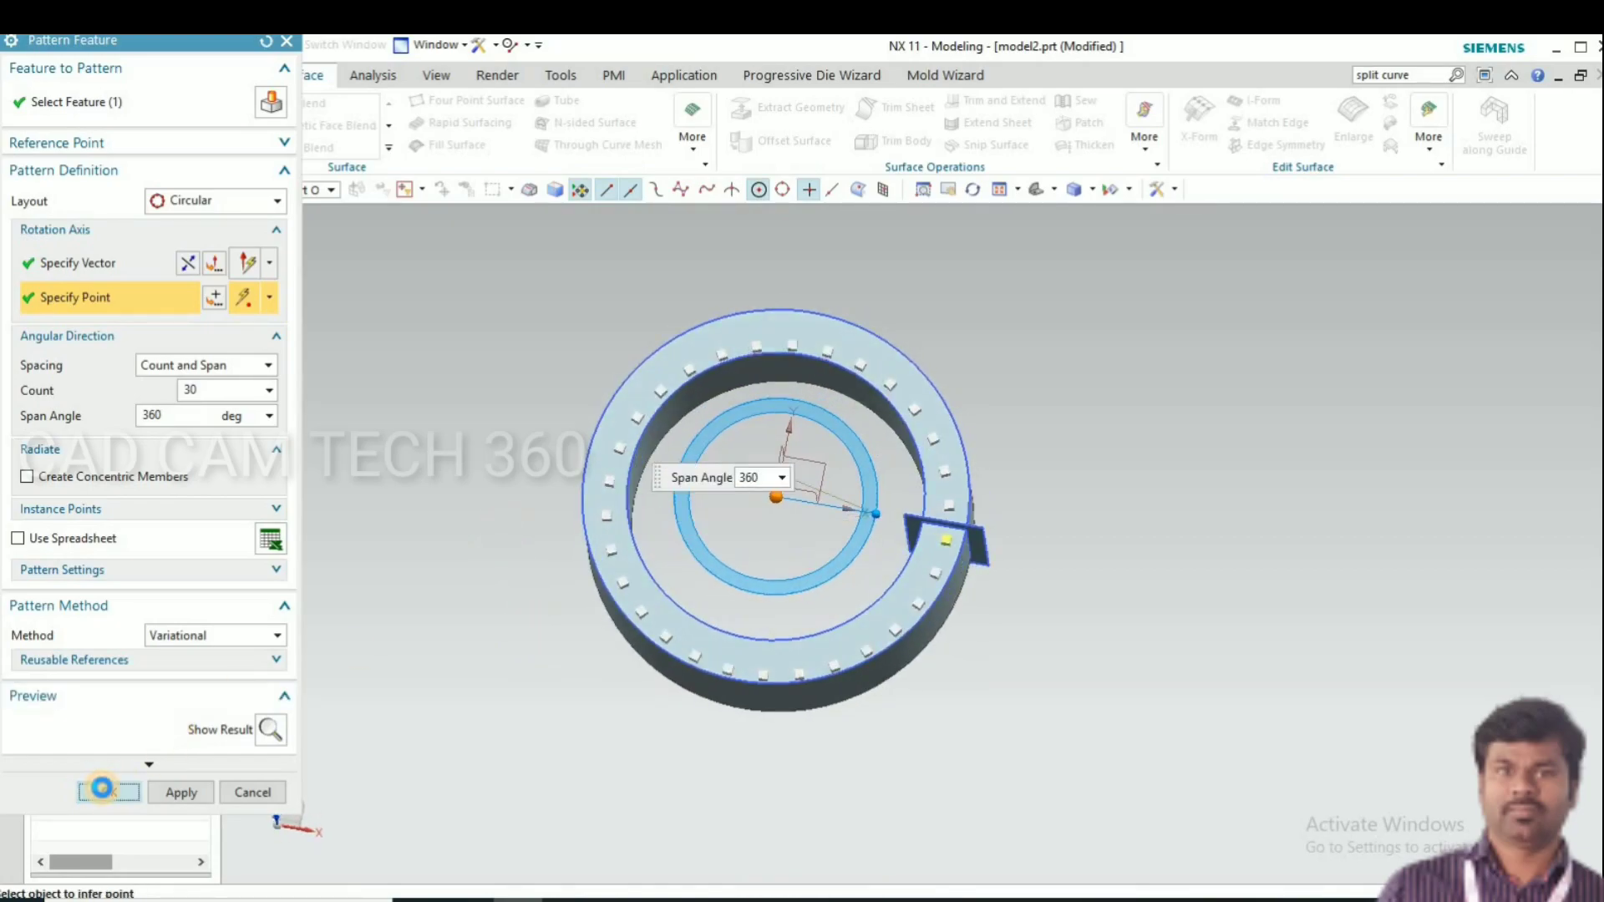
click(101, 789)
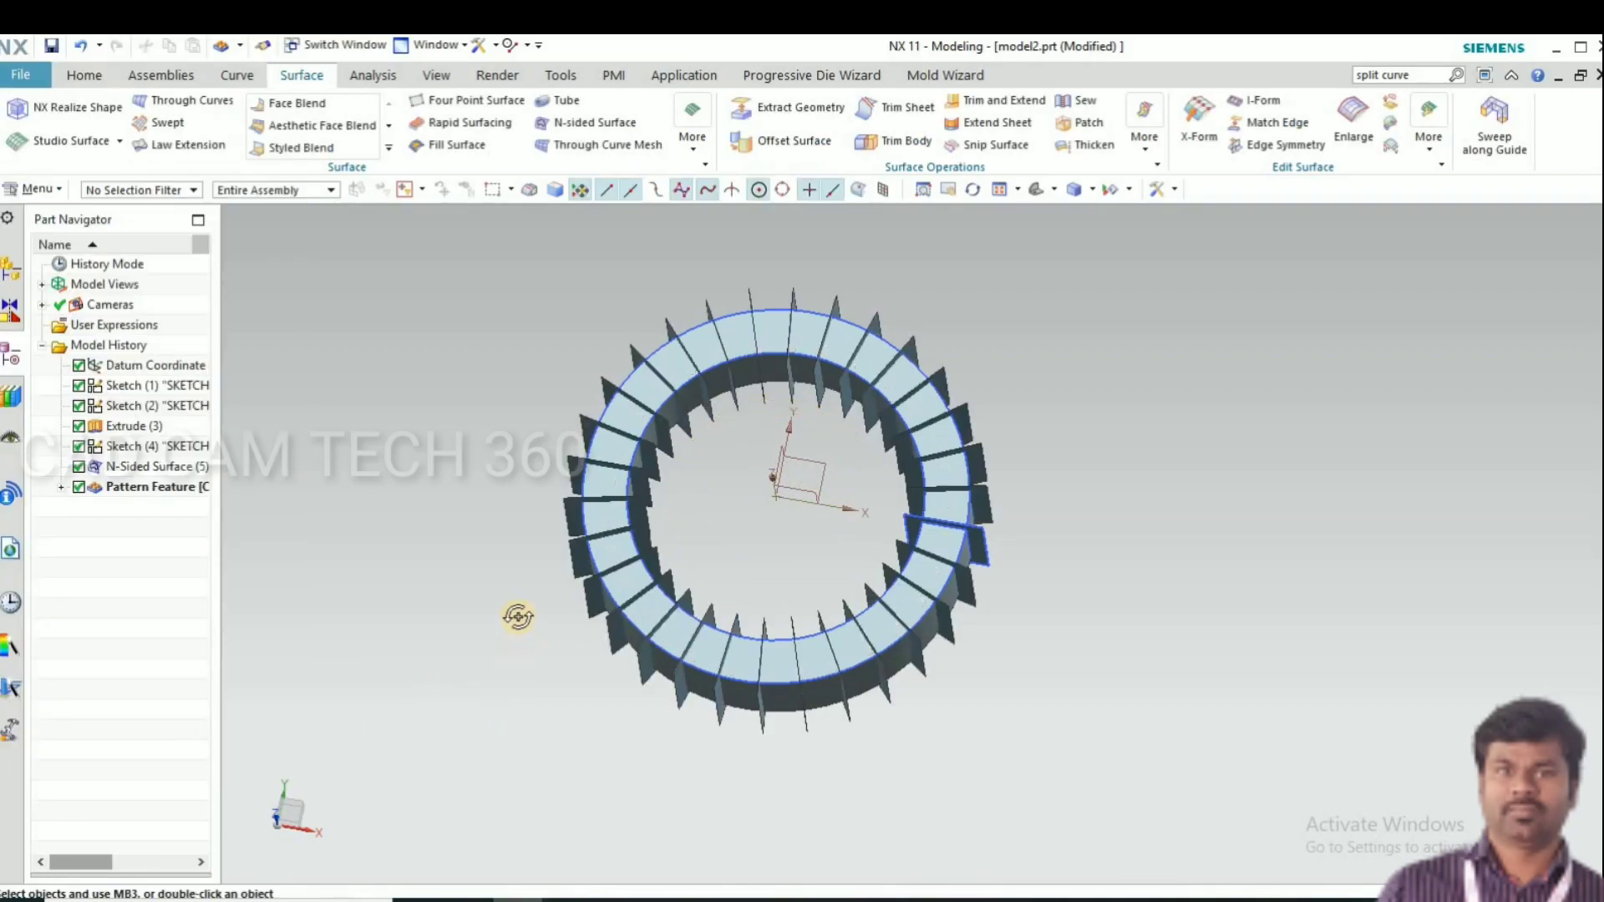
Orbit around the 30-fin ring, selecting and deselecting the core body
middle_drag(518, 617, 499, 610)
scroll(1062, 461, up, 3)
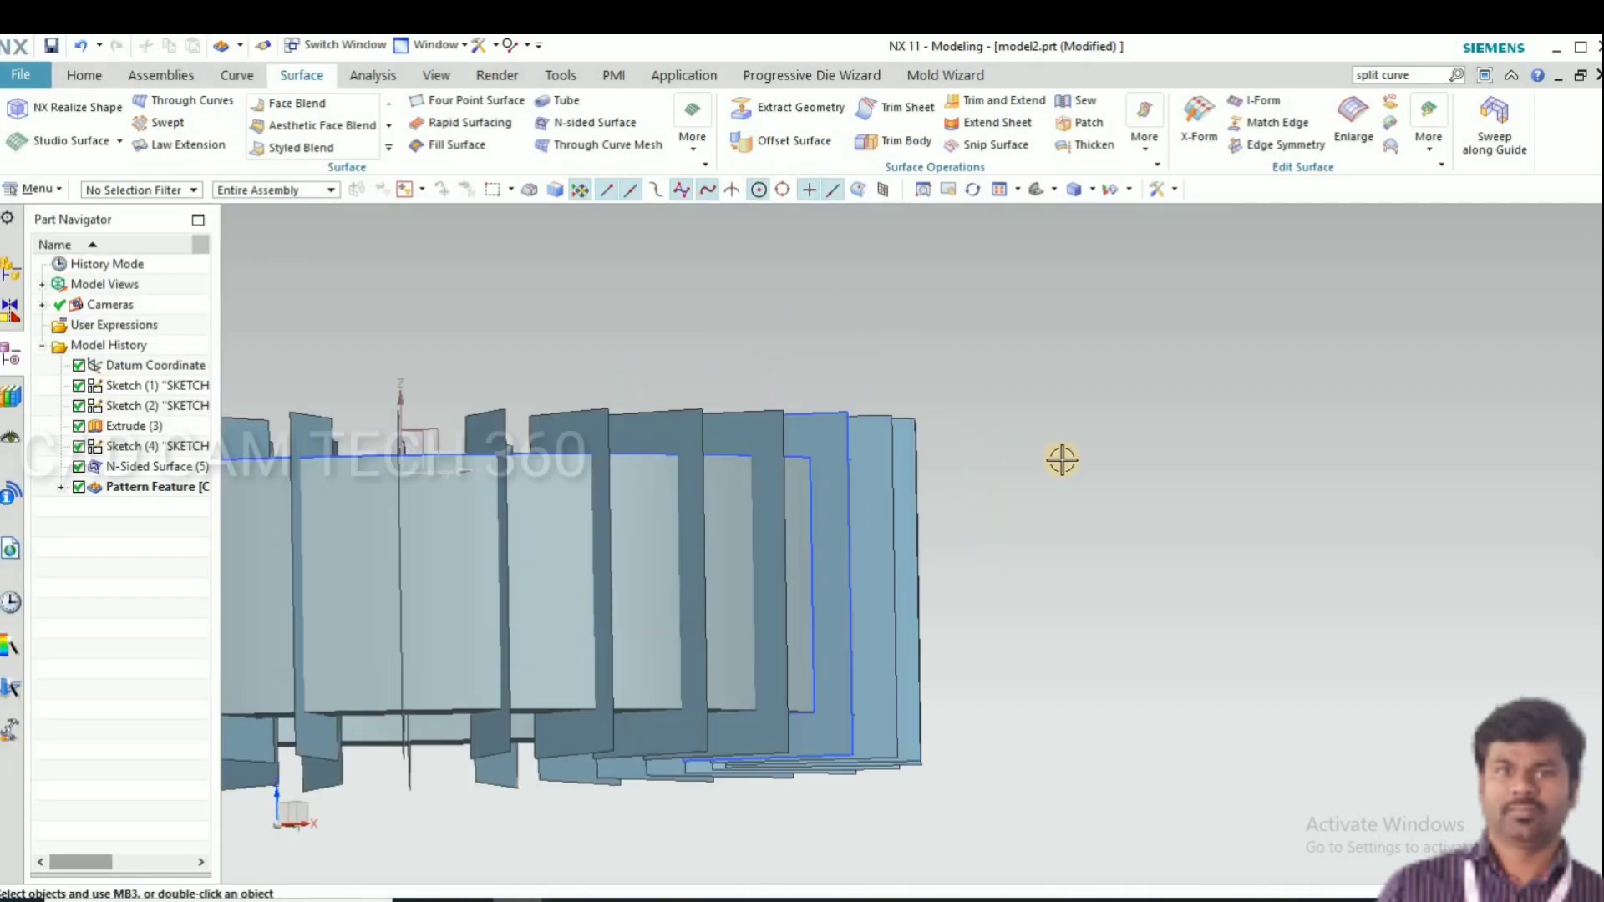
scroll(1062, 460, down, 3)
middle_drag(1086, 547, 917, 523)
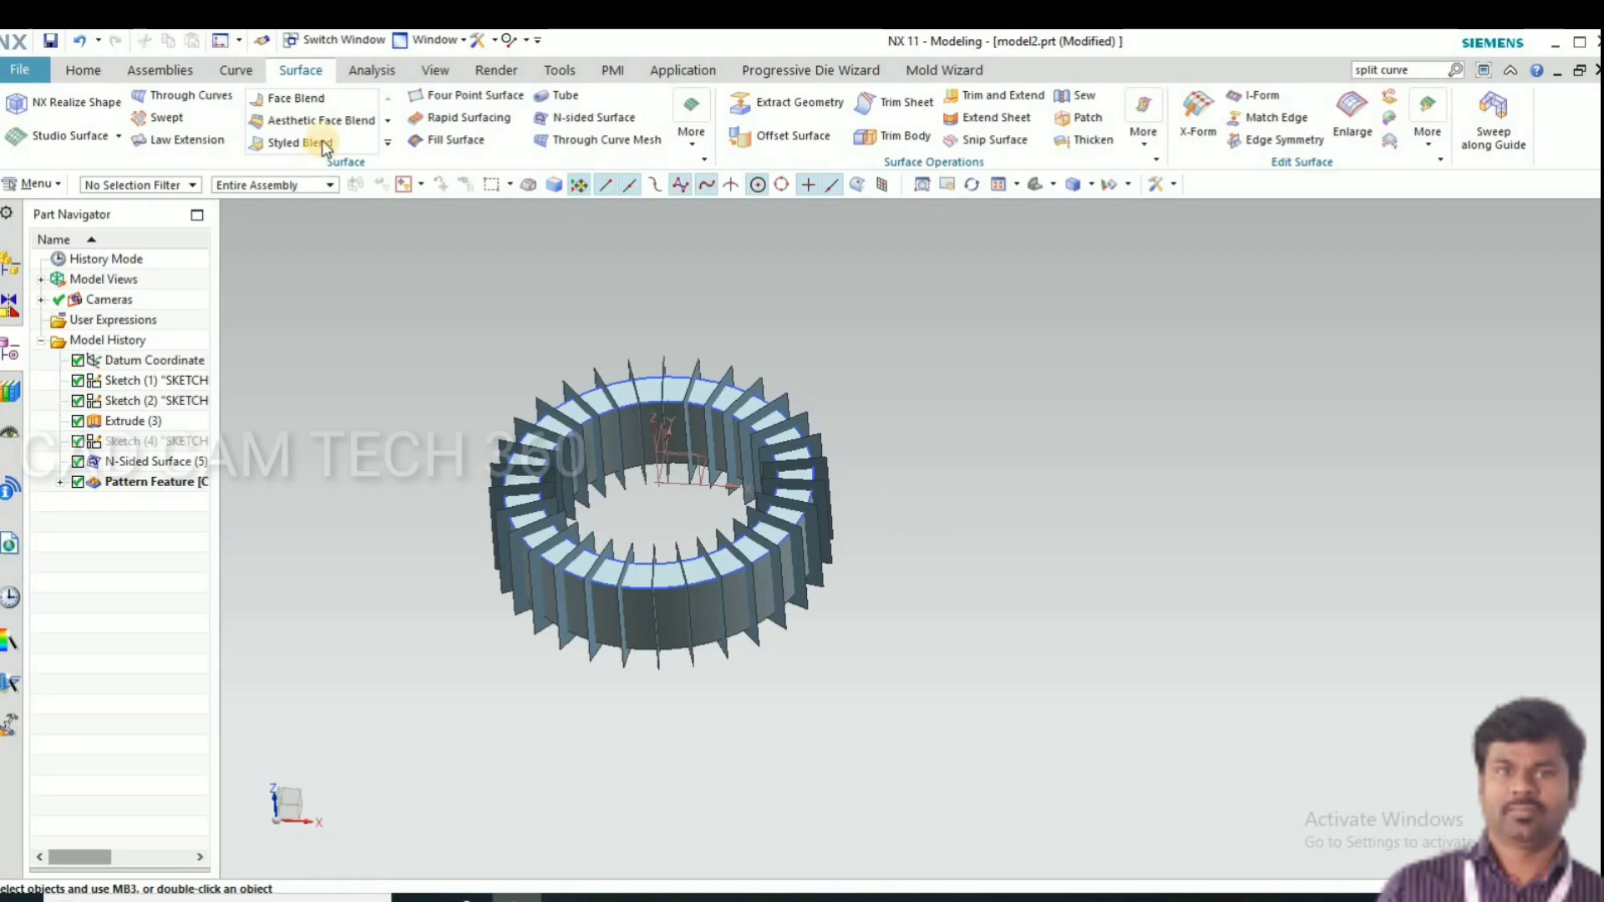
click(642, 429)
middle_drag(642, 431, 649, 173)
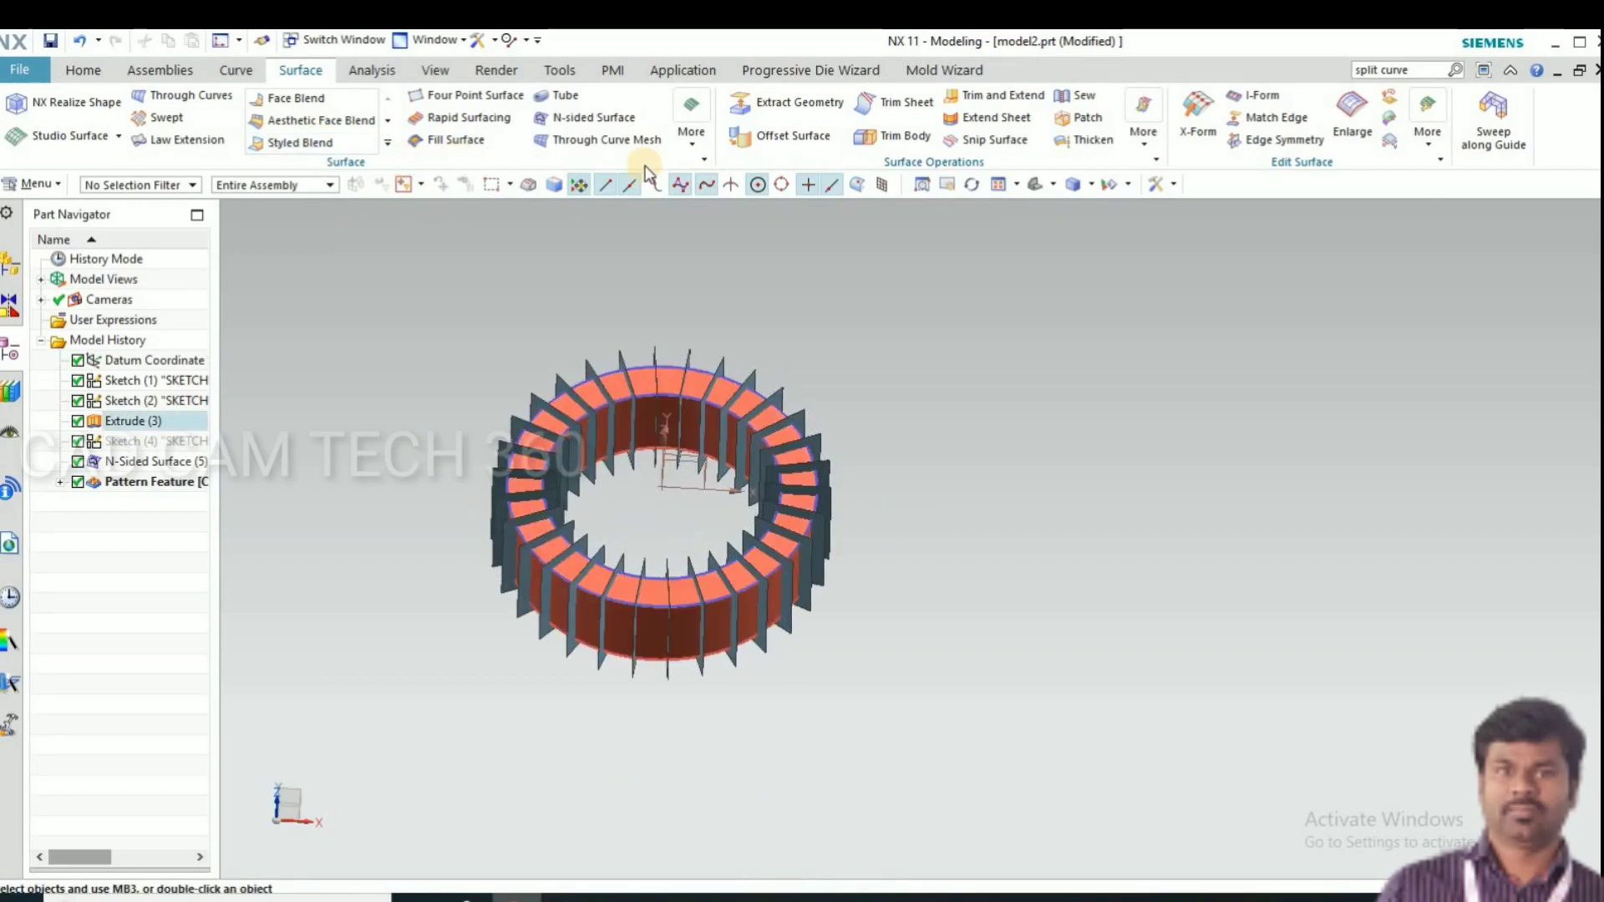
key(Escape)
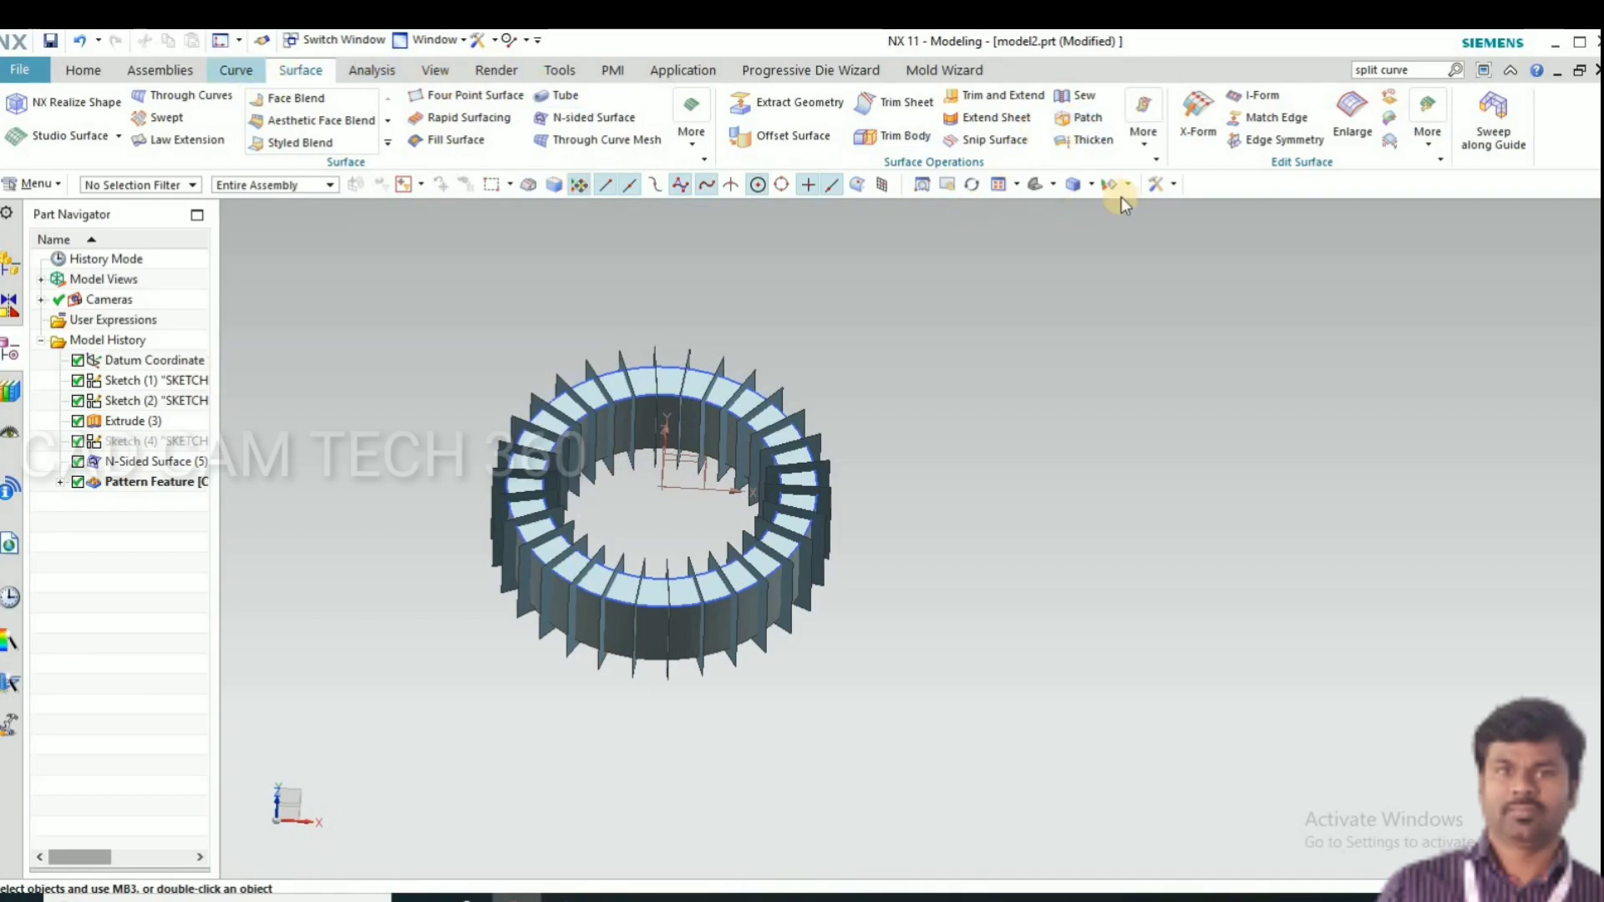
scroll(1078, 151, up, 1)
Hide the ring body via Ctrl+B so only the circle of blades shows
click(1163, 103)
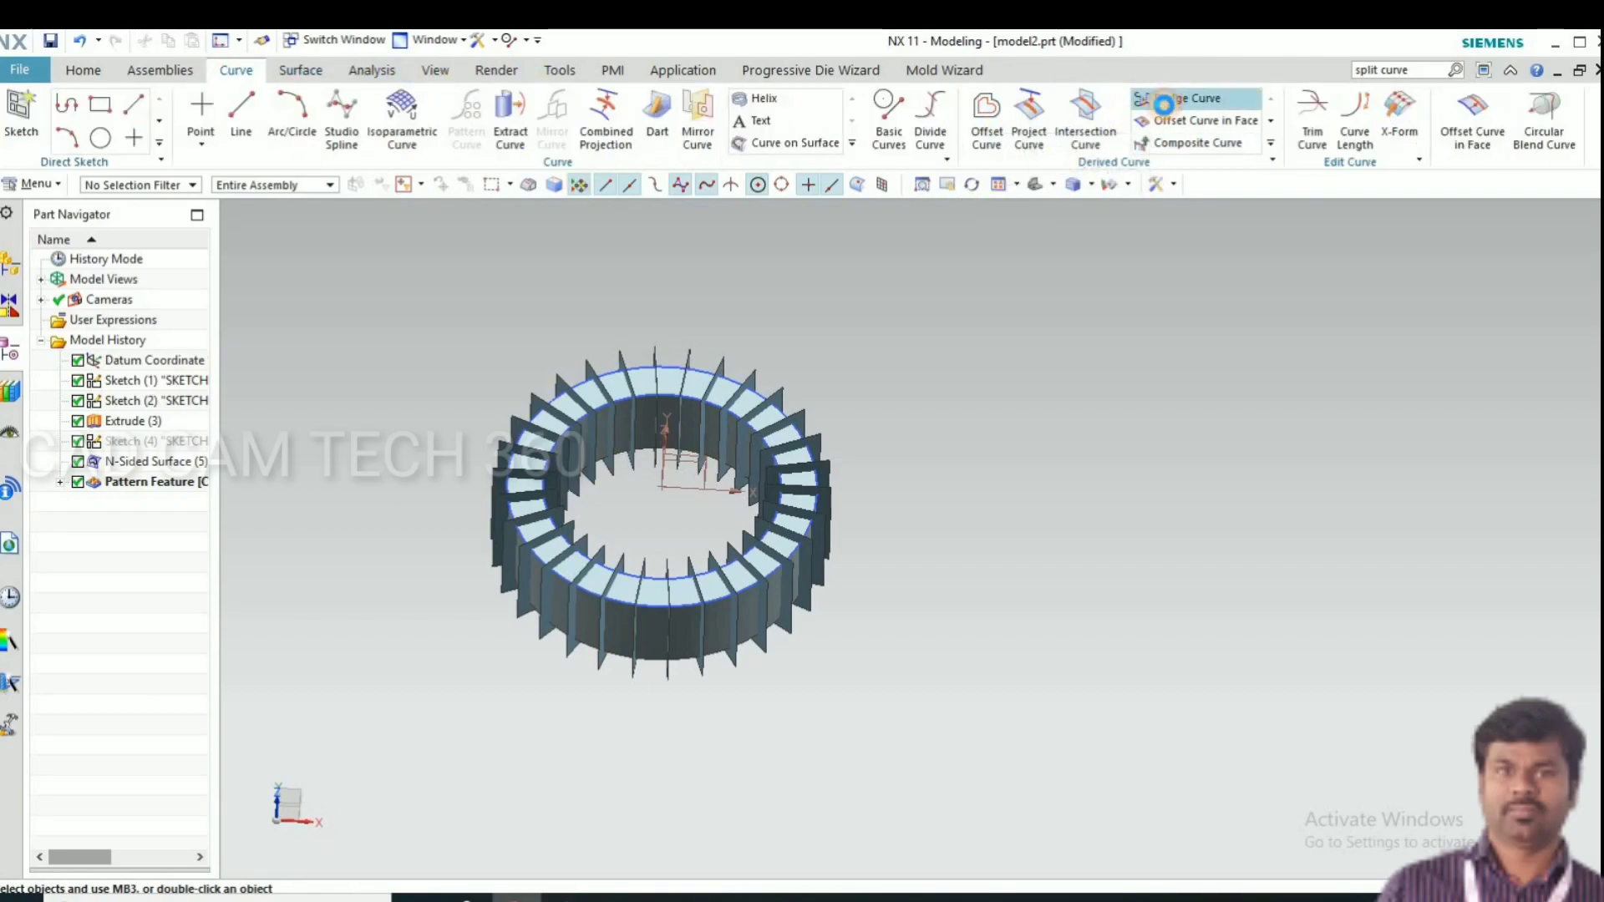
middle_drag(931, 568, 815, 490)
scroll(830, 493, up, 1)
scroll(878, 511, up, 3)
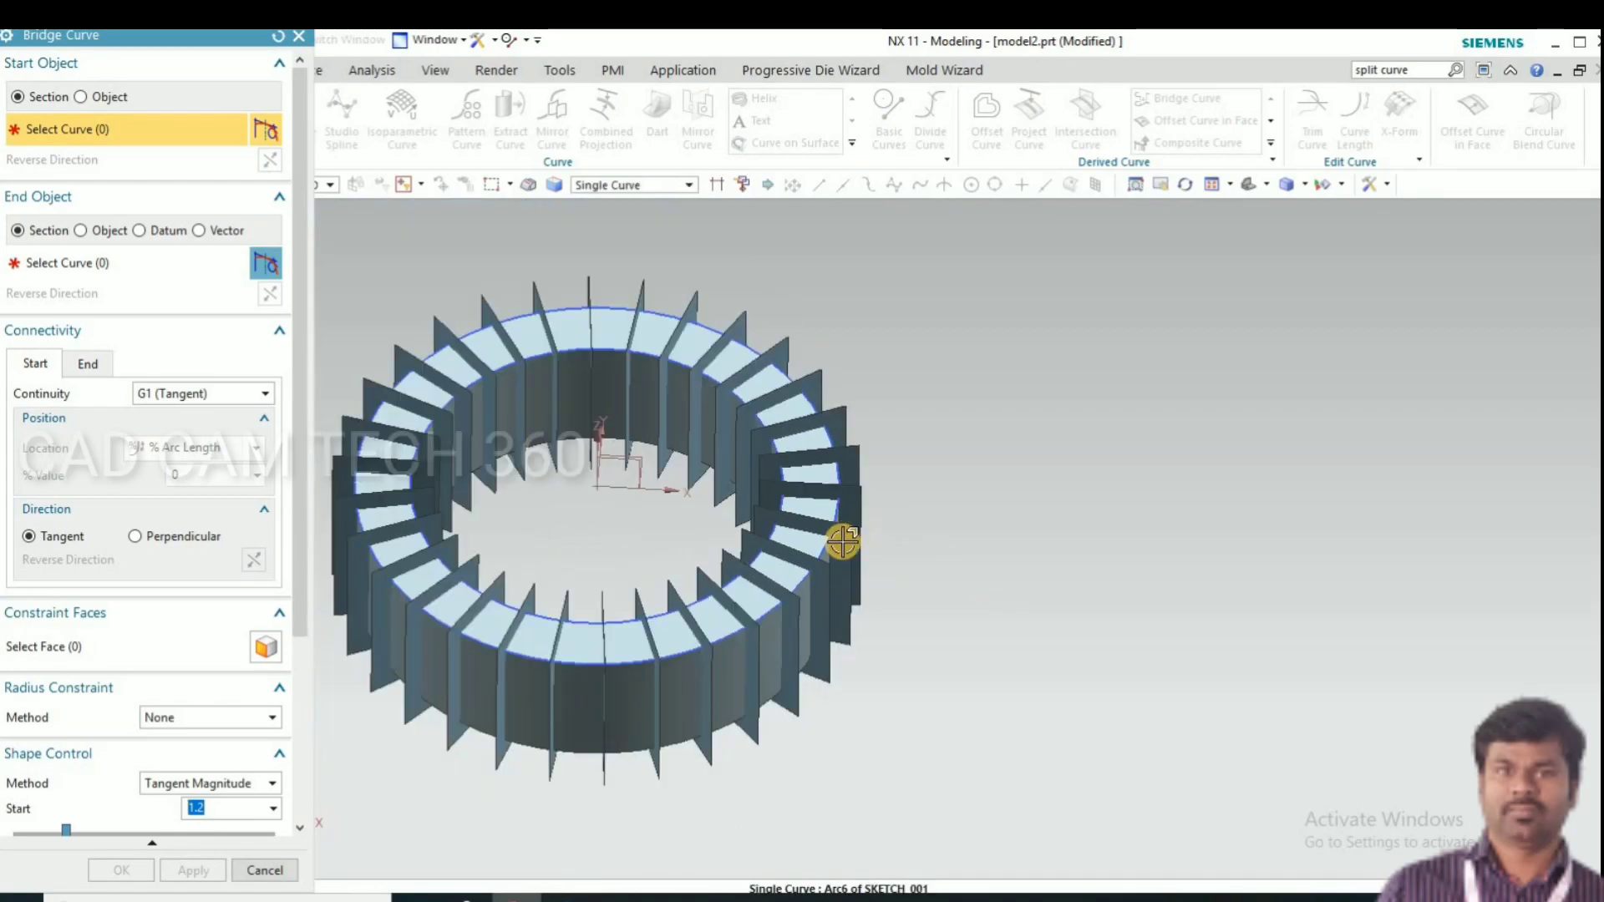
key(ctrl+b)
scroll(802, 542, down, 3)
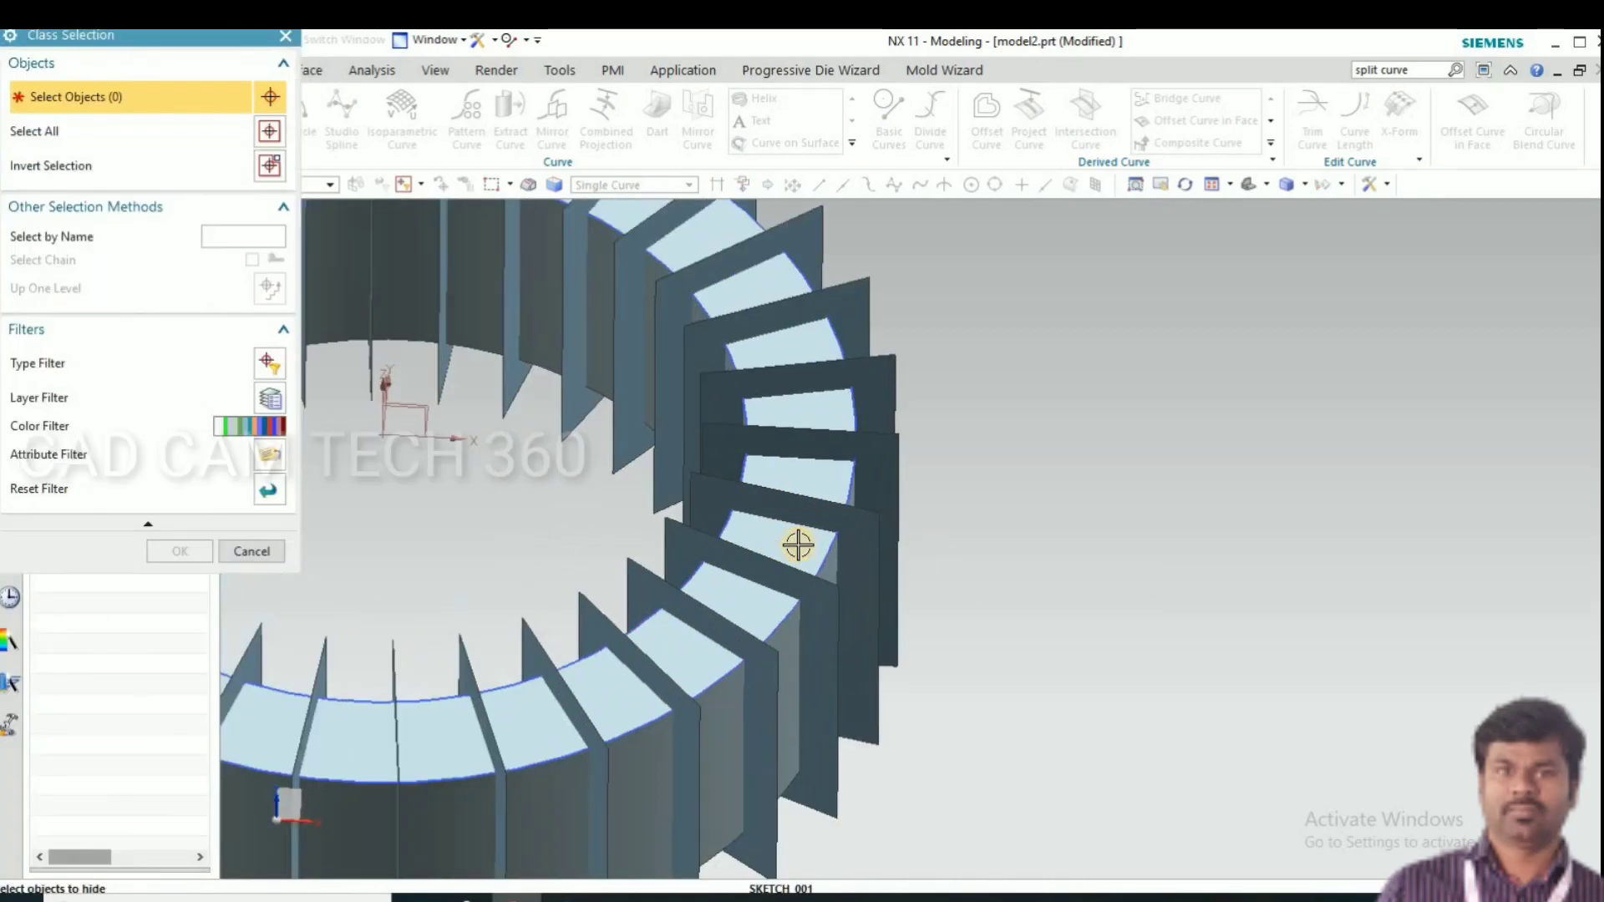
click(814, 551)
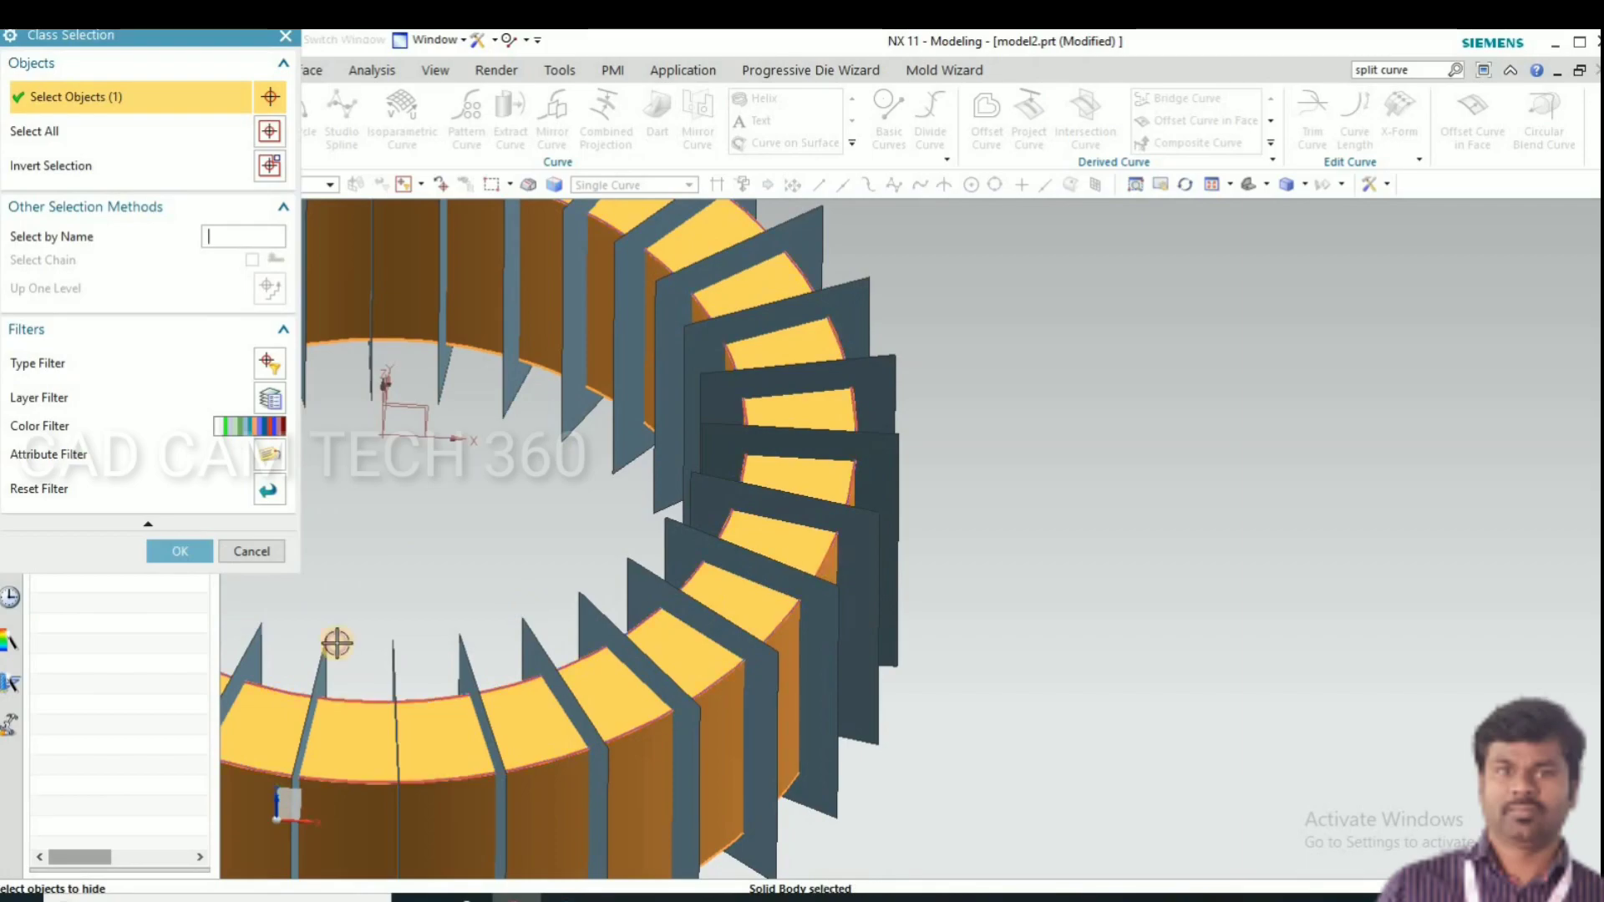
middle_click(357, 568)
mouse_move(949, 609)
middle_down()
mouse_move(935, 609)
mouse_move(952, 609)
mouse_move(953, 648)
mouse_move(953, 634)
middle_up()
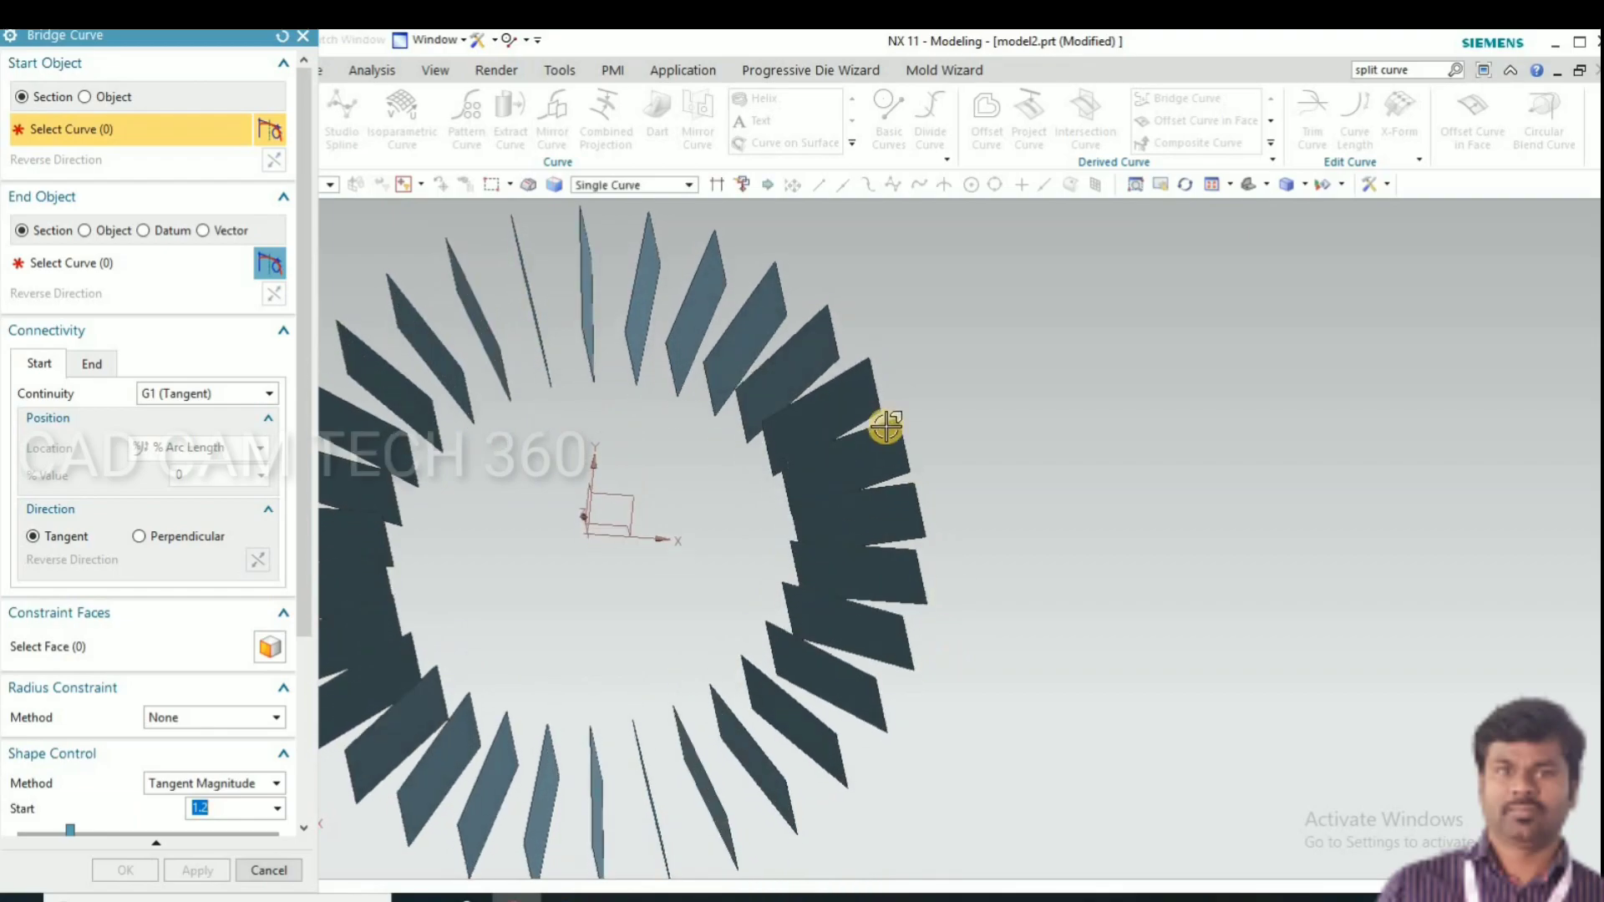
scroll(924, 430, up, 3)
scroll(924, 420, up, 2)
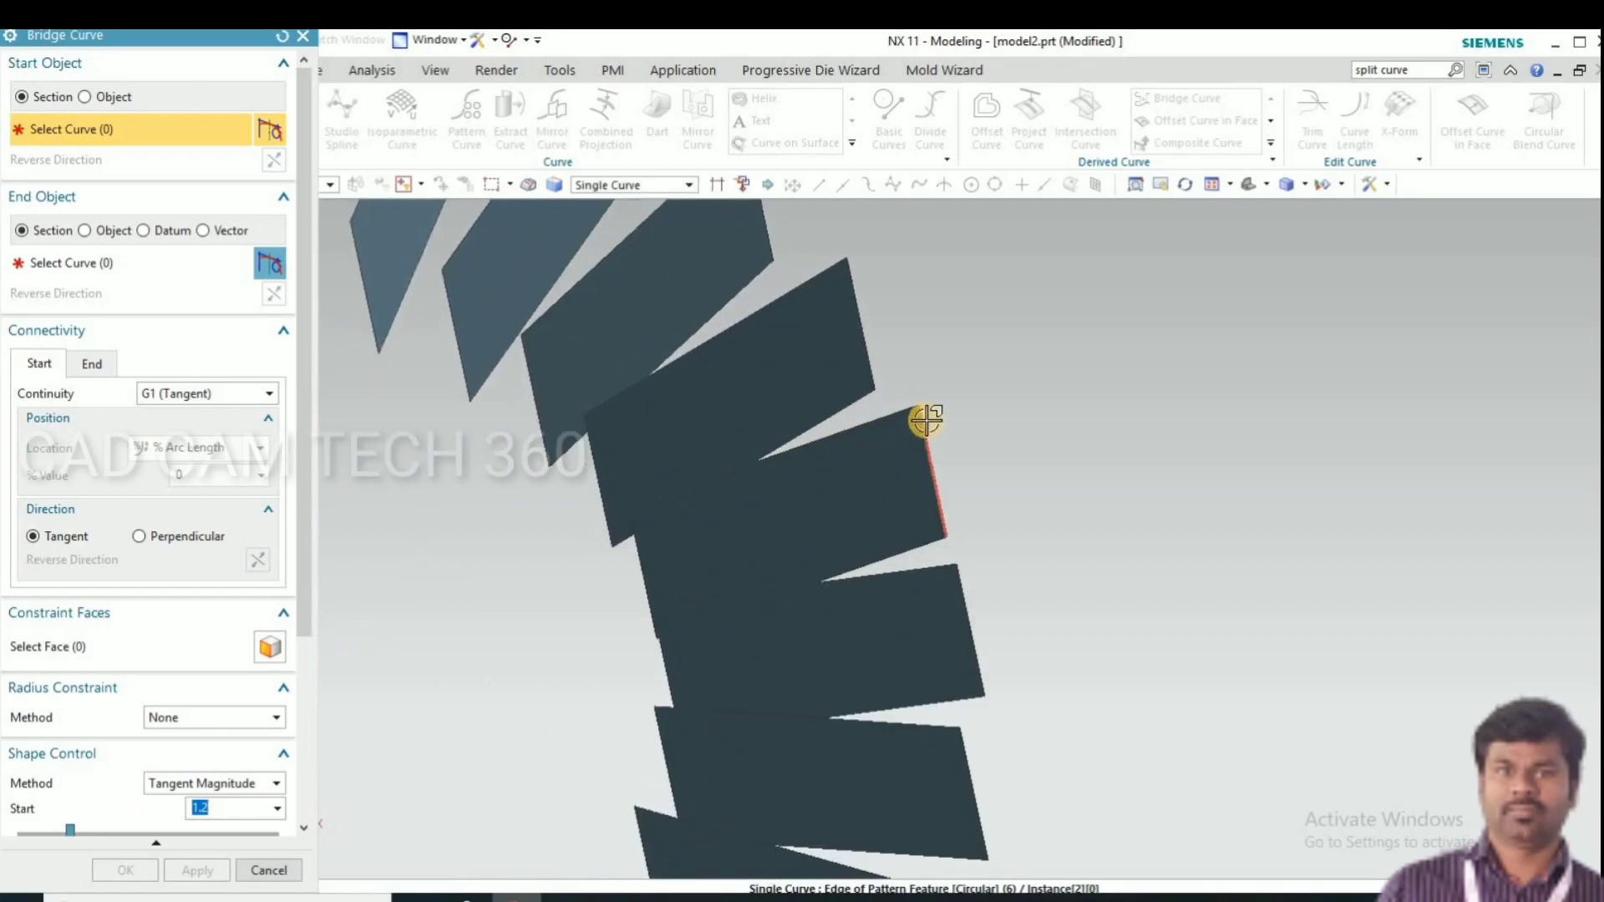
Bridge the first pairs of neighbouring blade edges with tangent bridge curves
click(1030, 462)
click(752, 410)
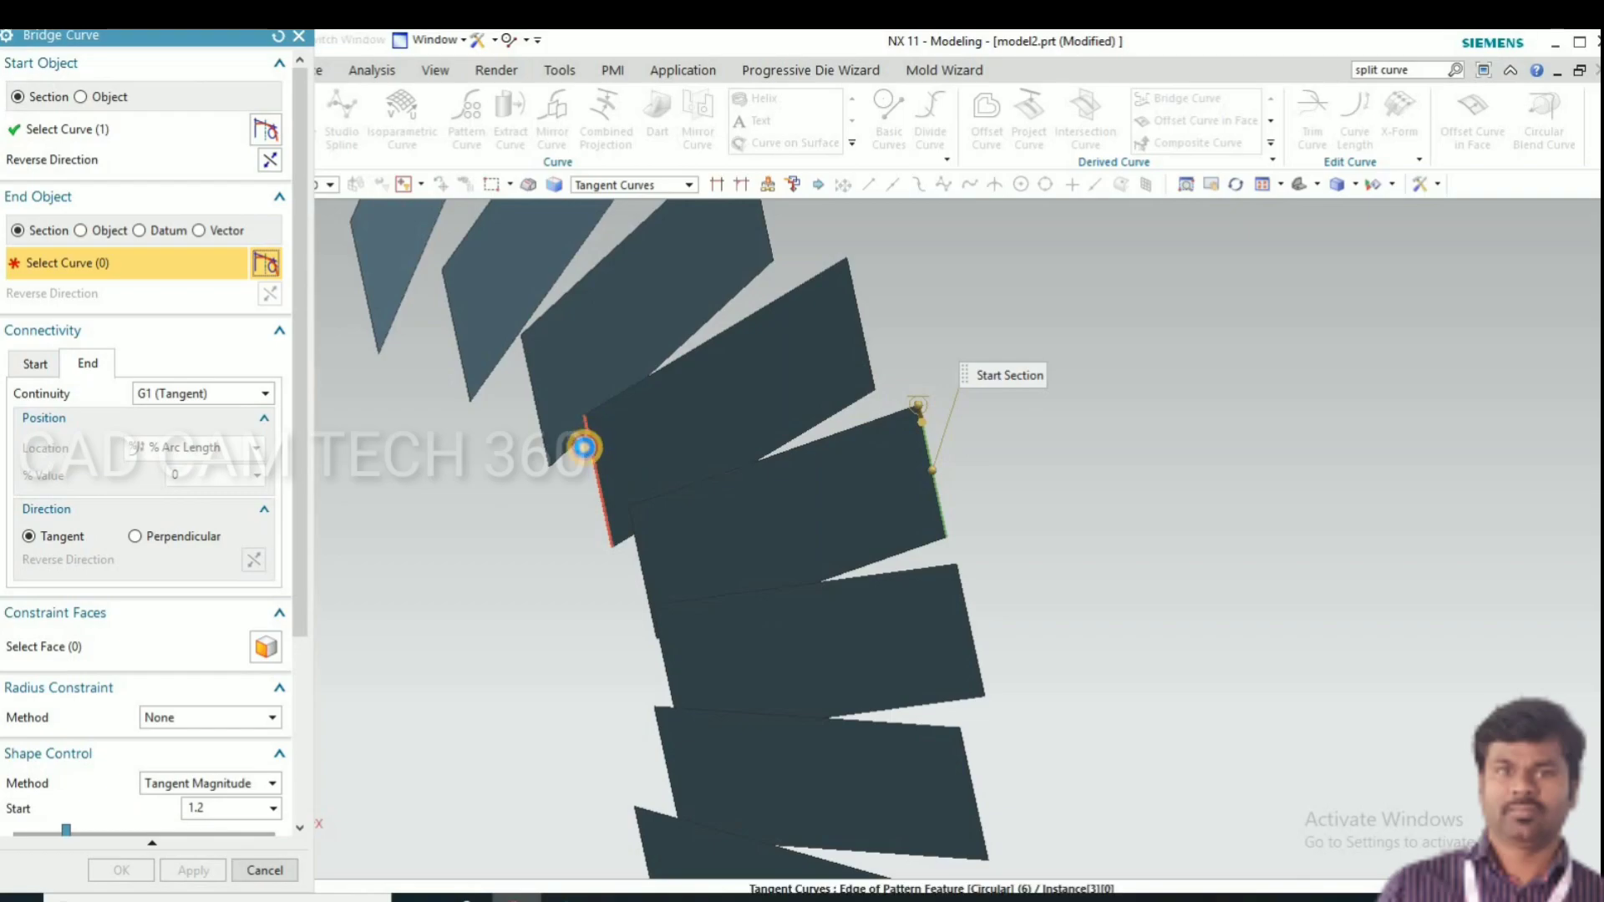
click(584, 448)
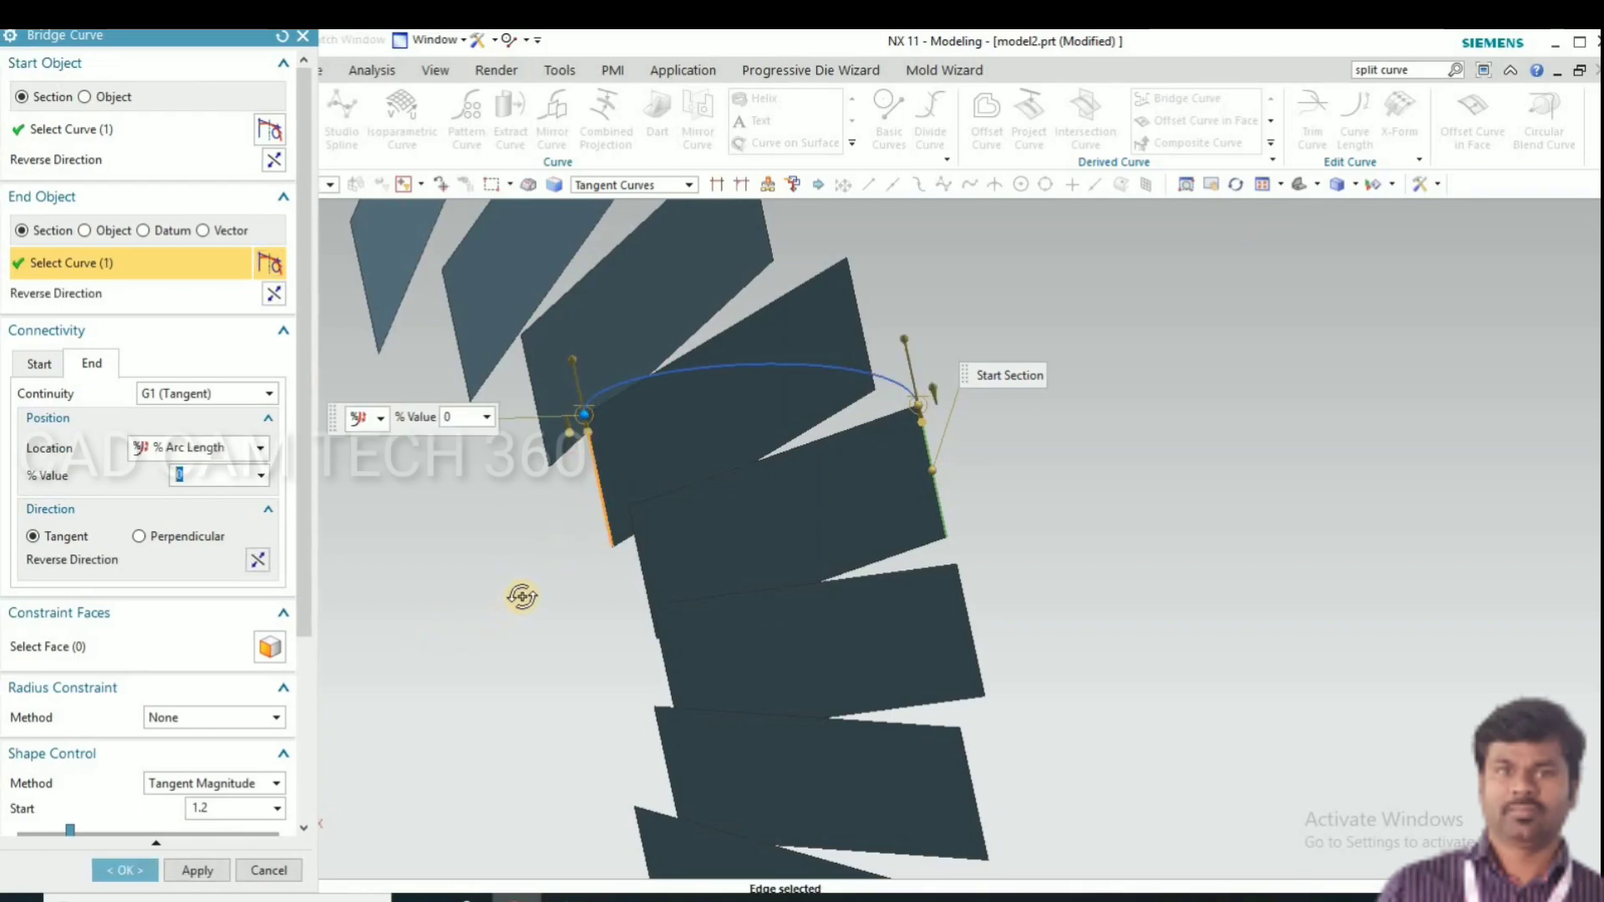
middle_drag(523, 596, 527, 606)
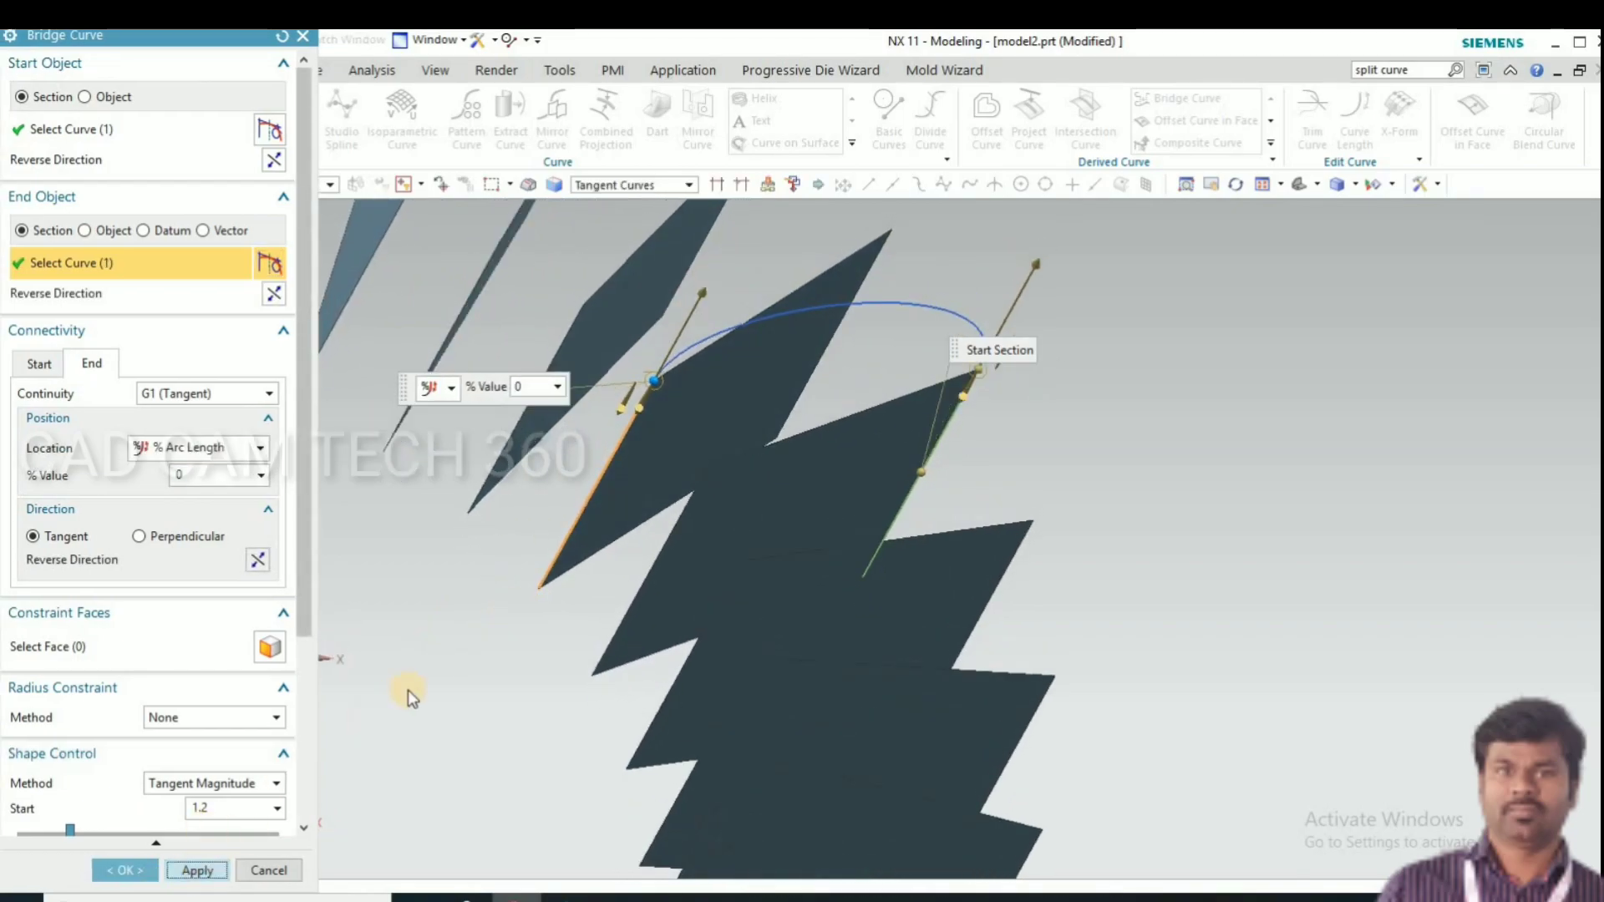
click(541, 558)
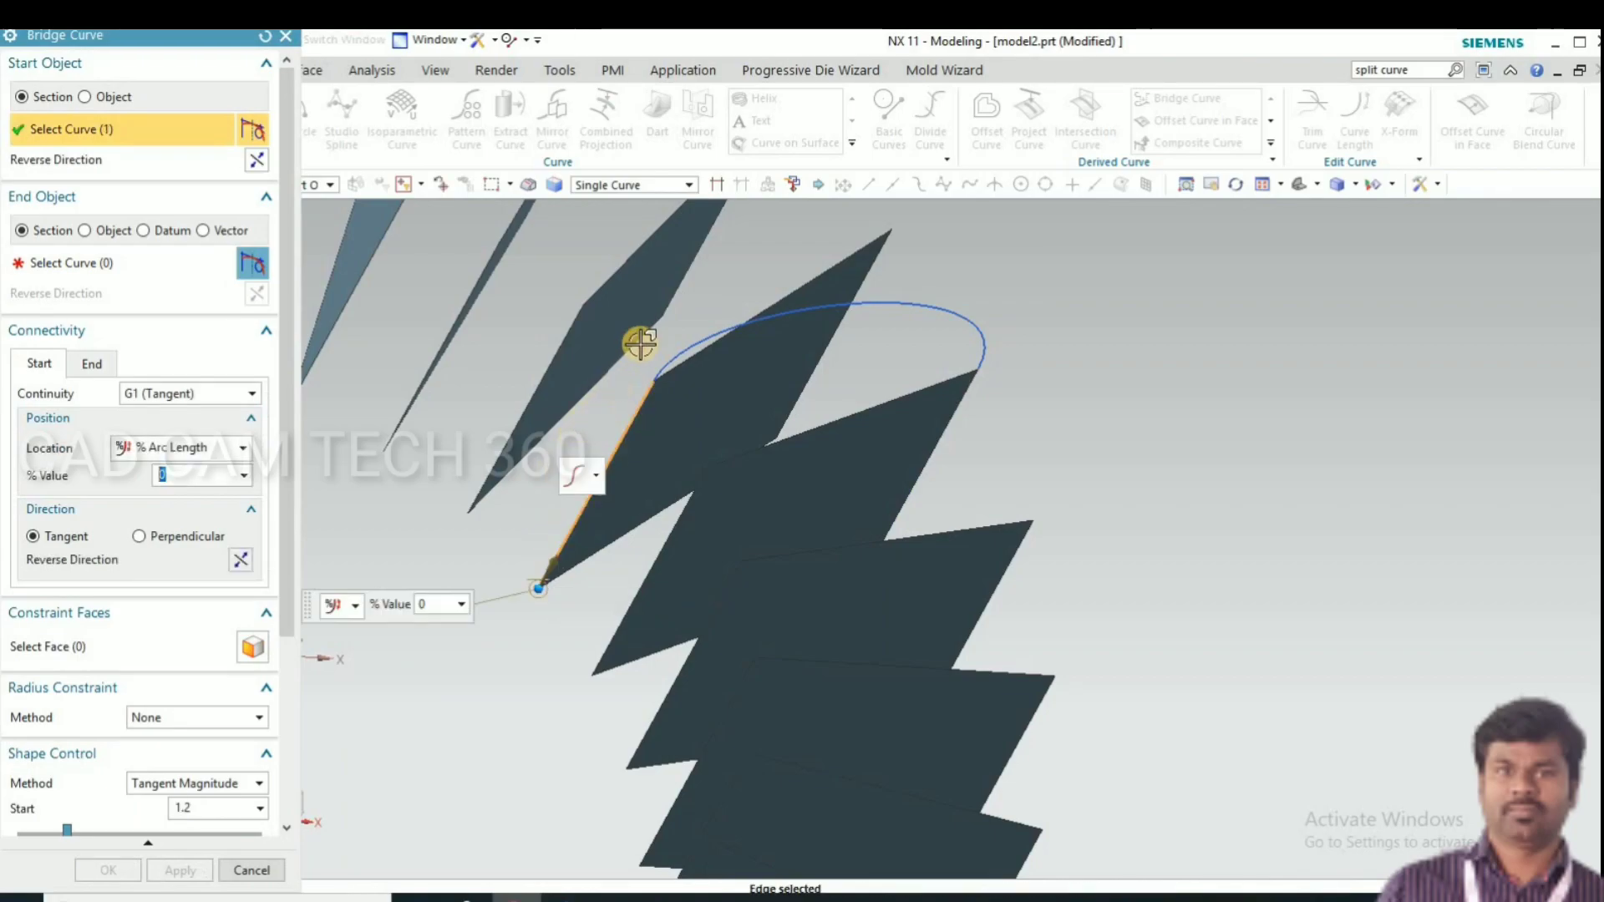
click(662, 315)
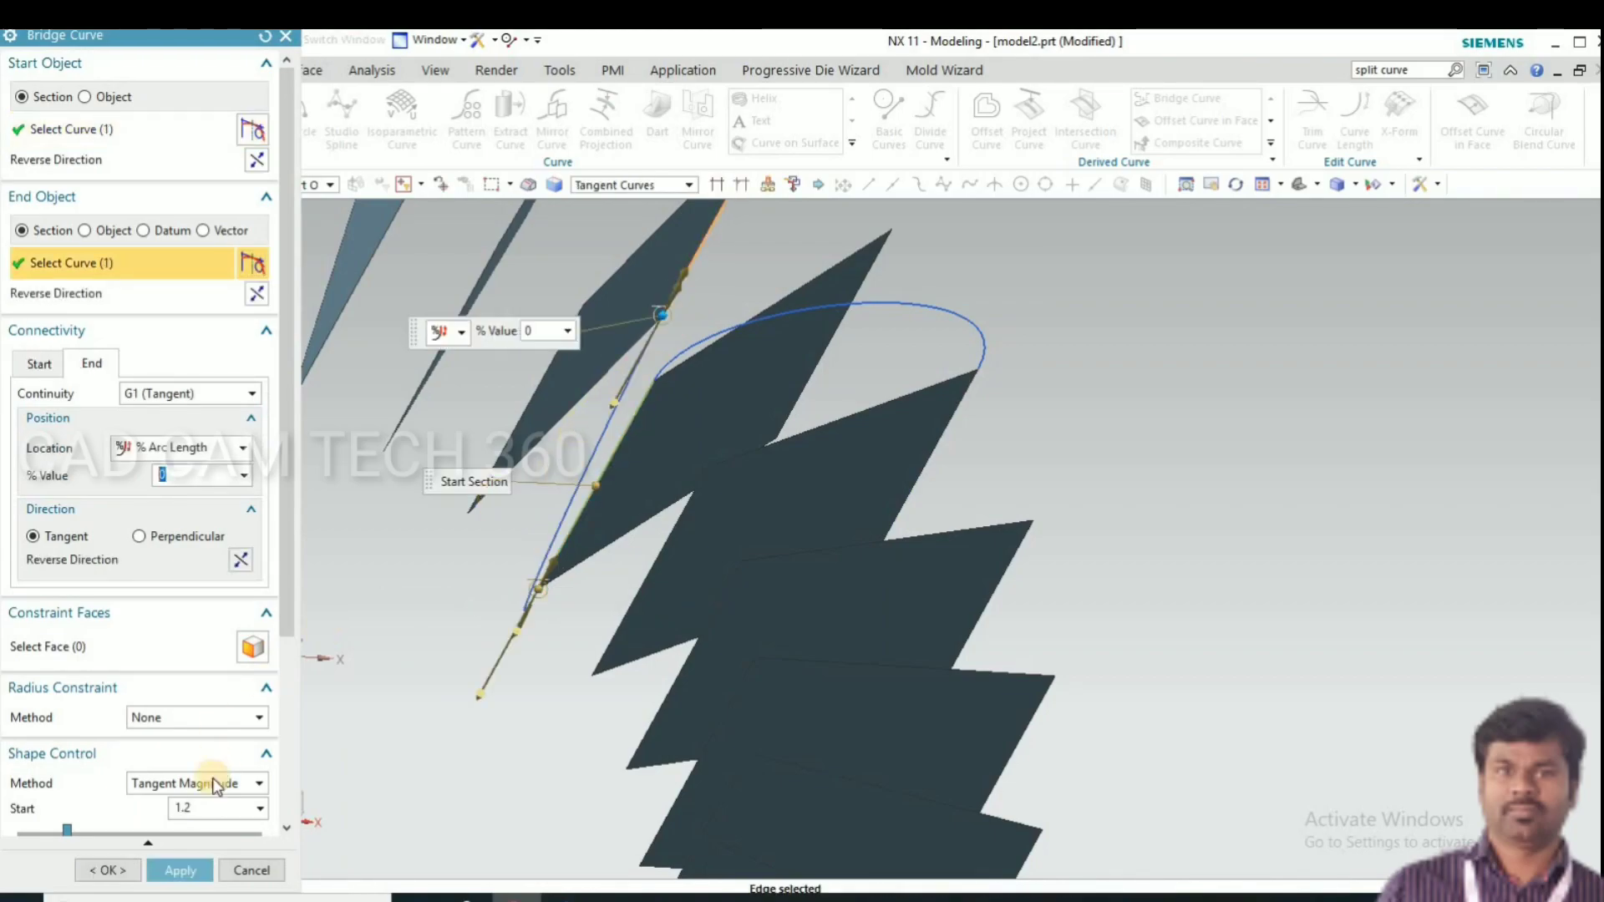
middle_drag(596, 681, 321, 795)
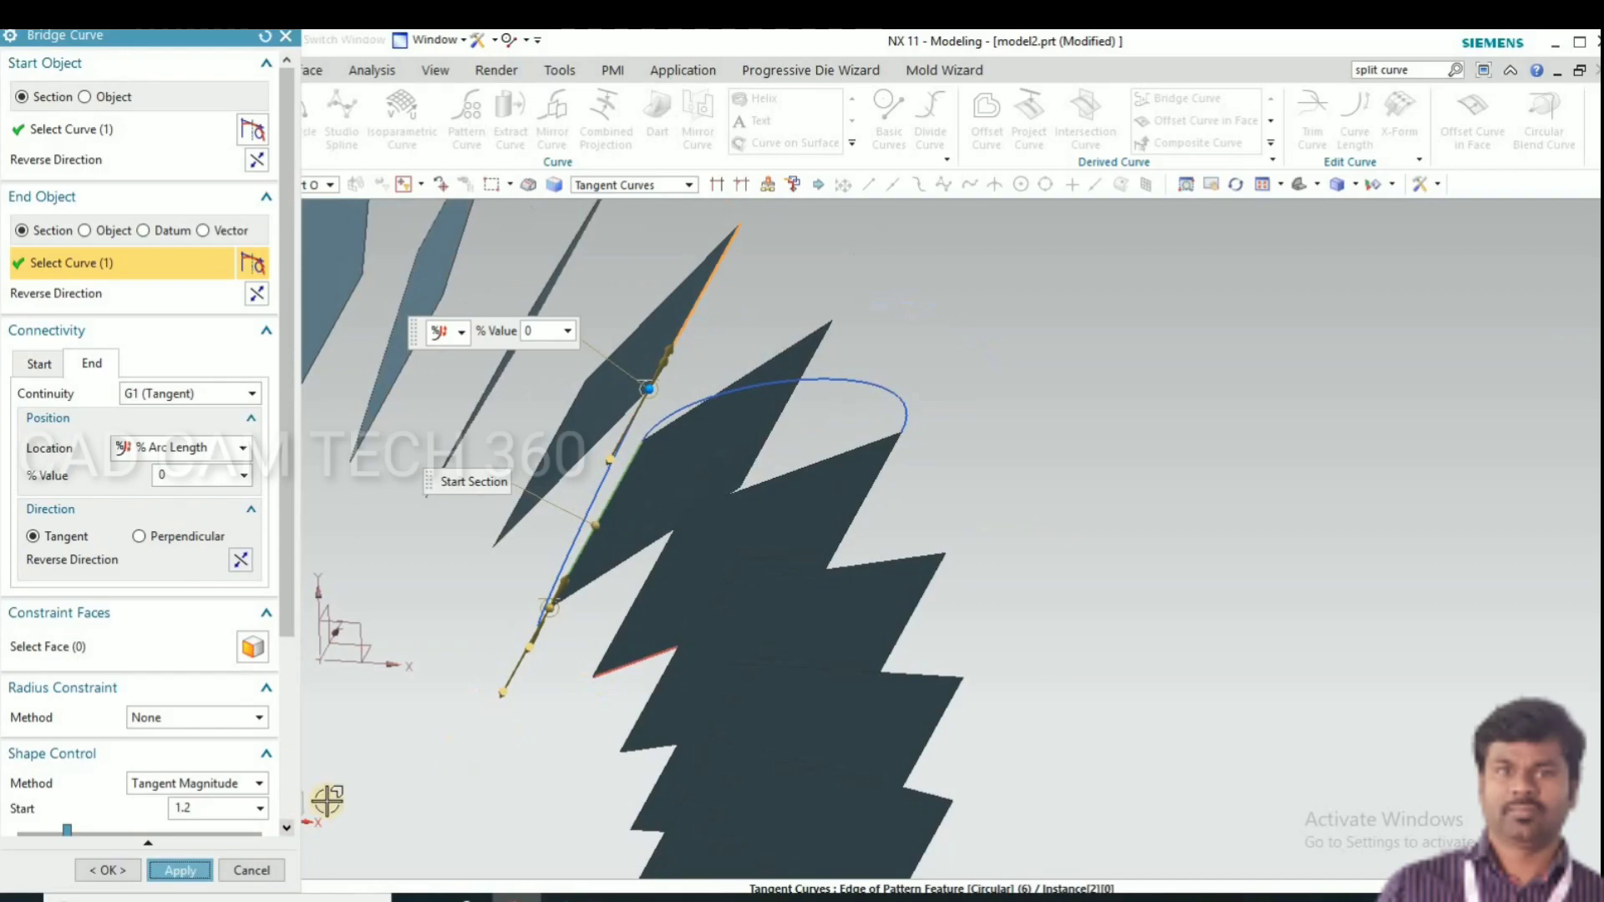
middle_drag(441, 726, 218, 852)
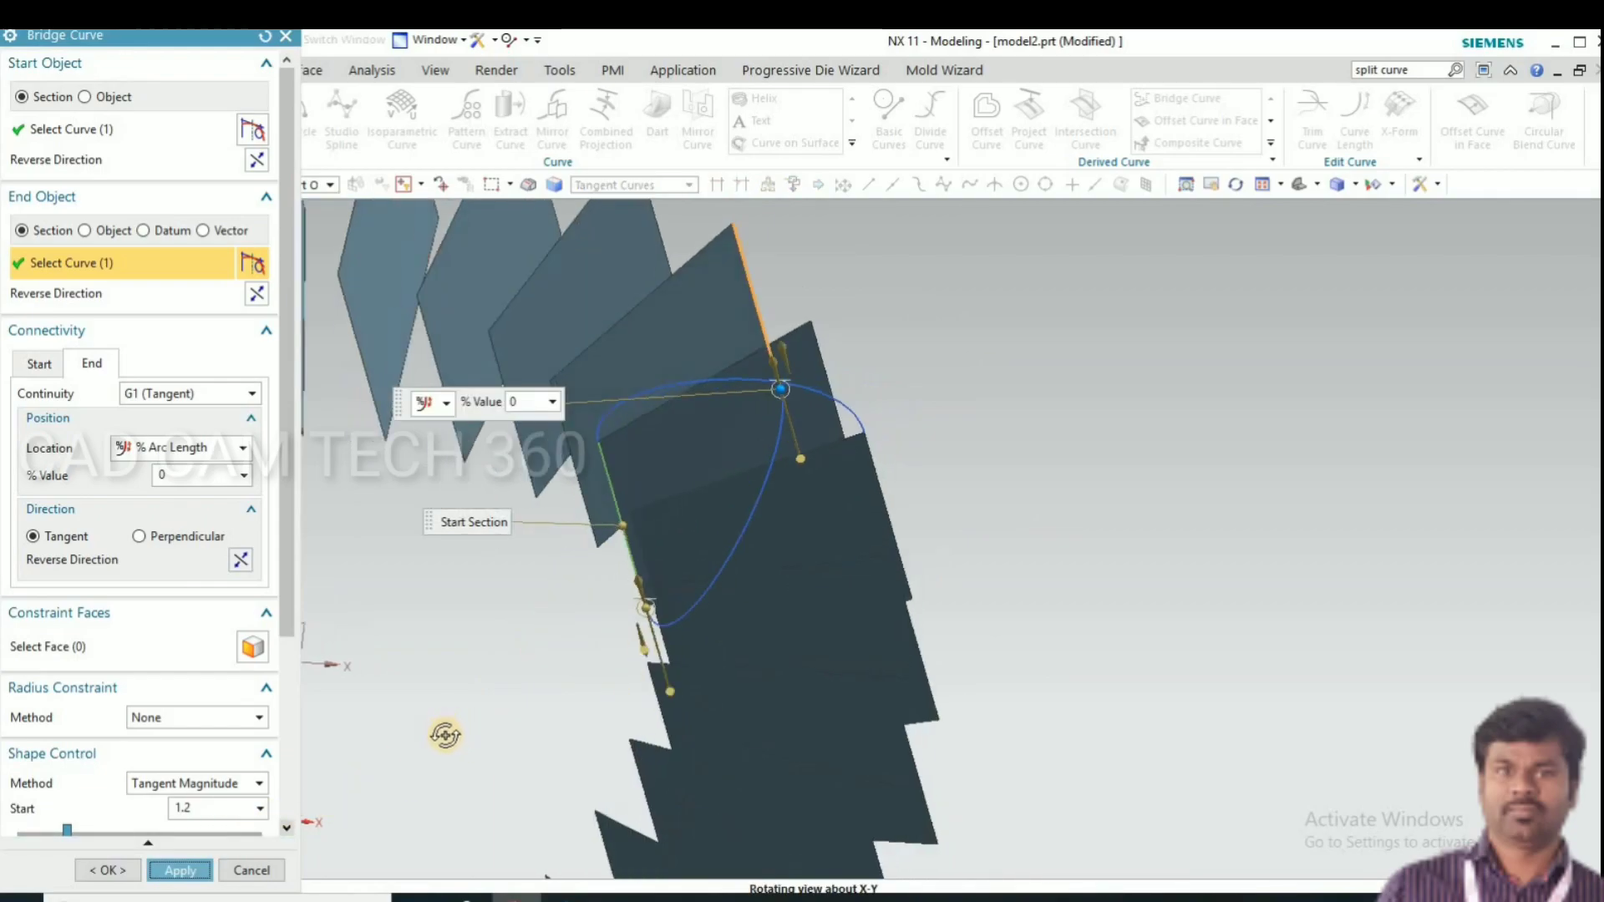
click(211, 865)
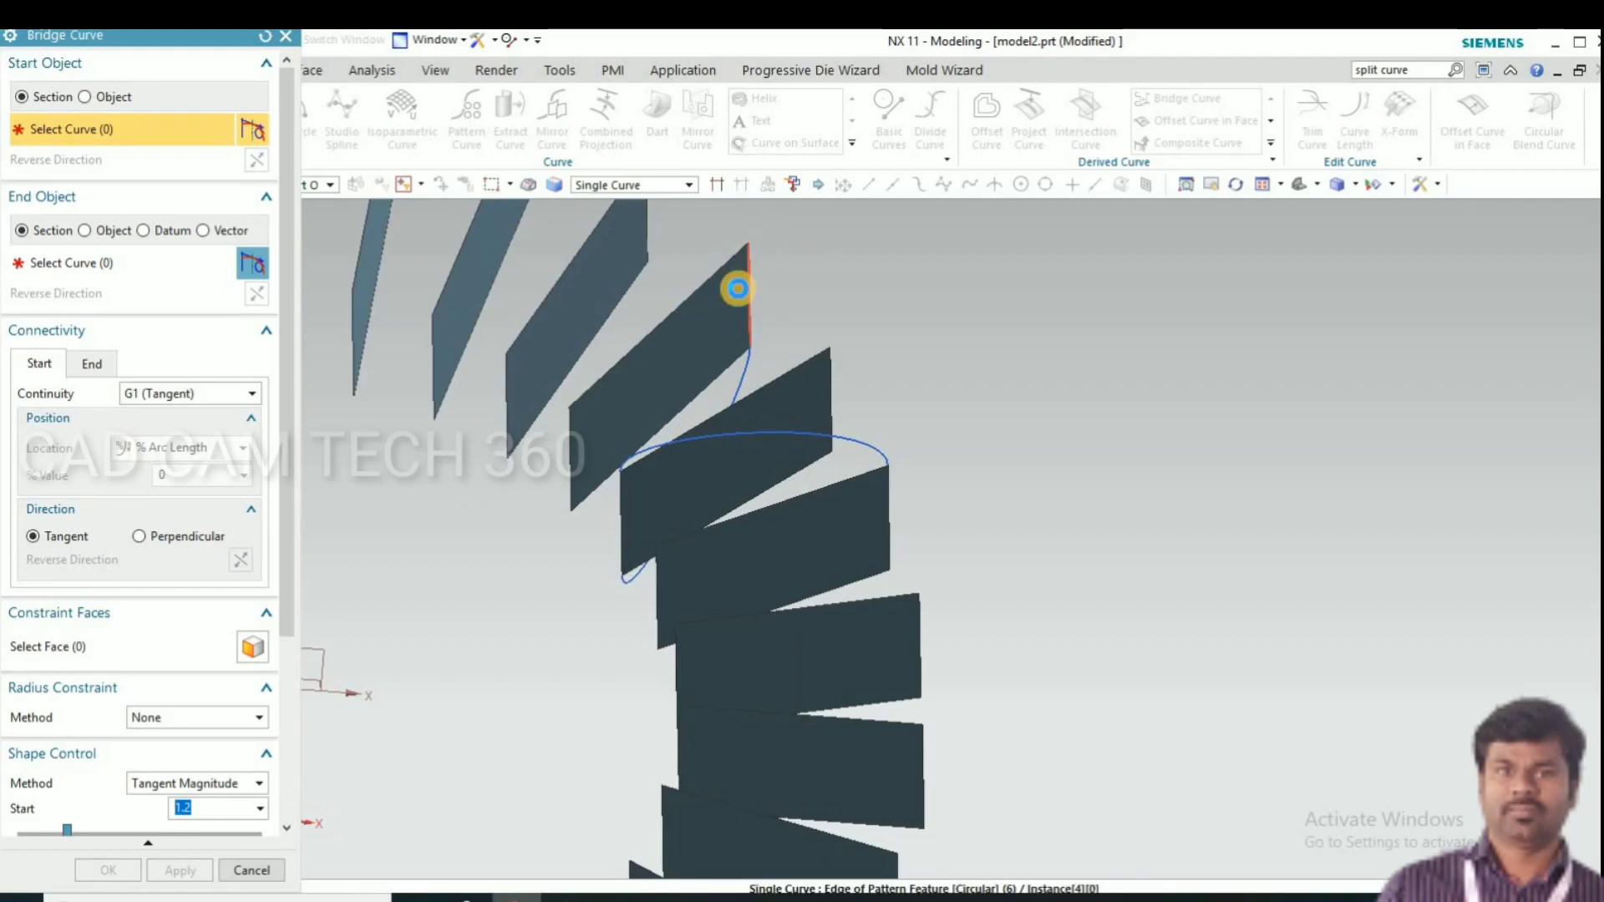
Add bridge curves between the next two pairs of adjacent blade edges
click(746, 269)
middle_click(506, 370)
click(506, 369)
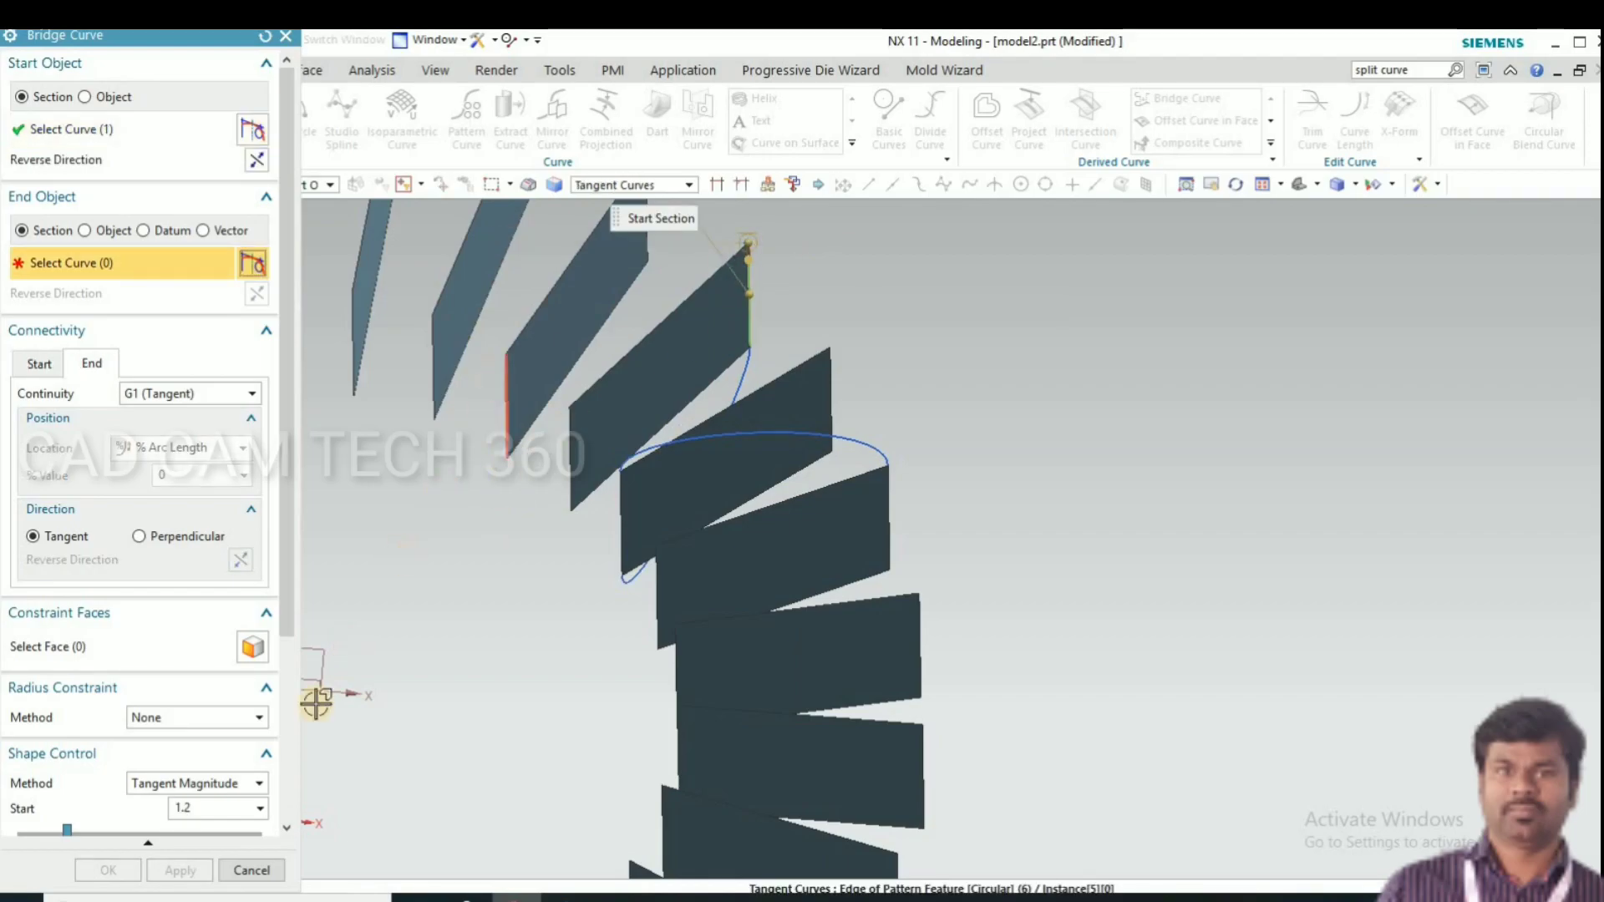
middle_click(503, 435)
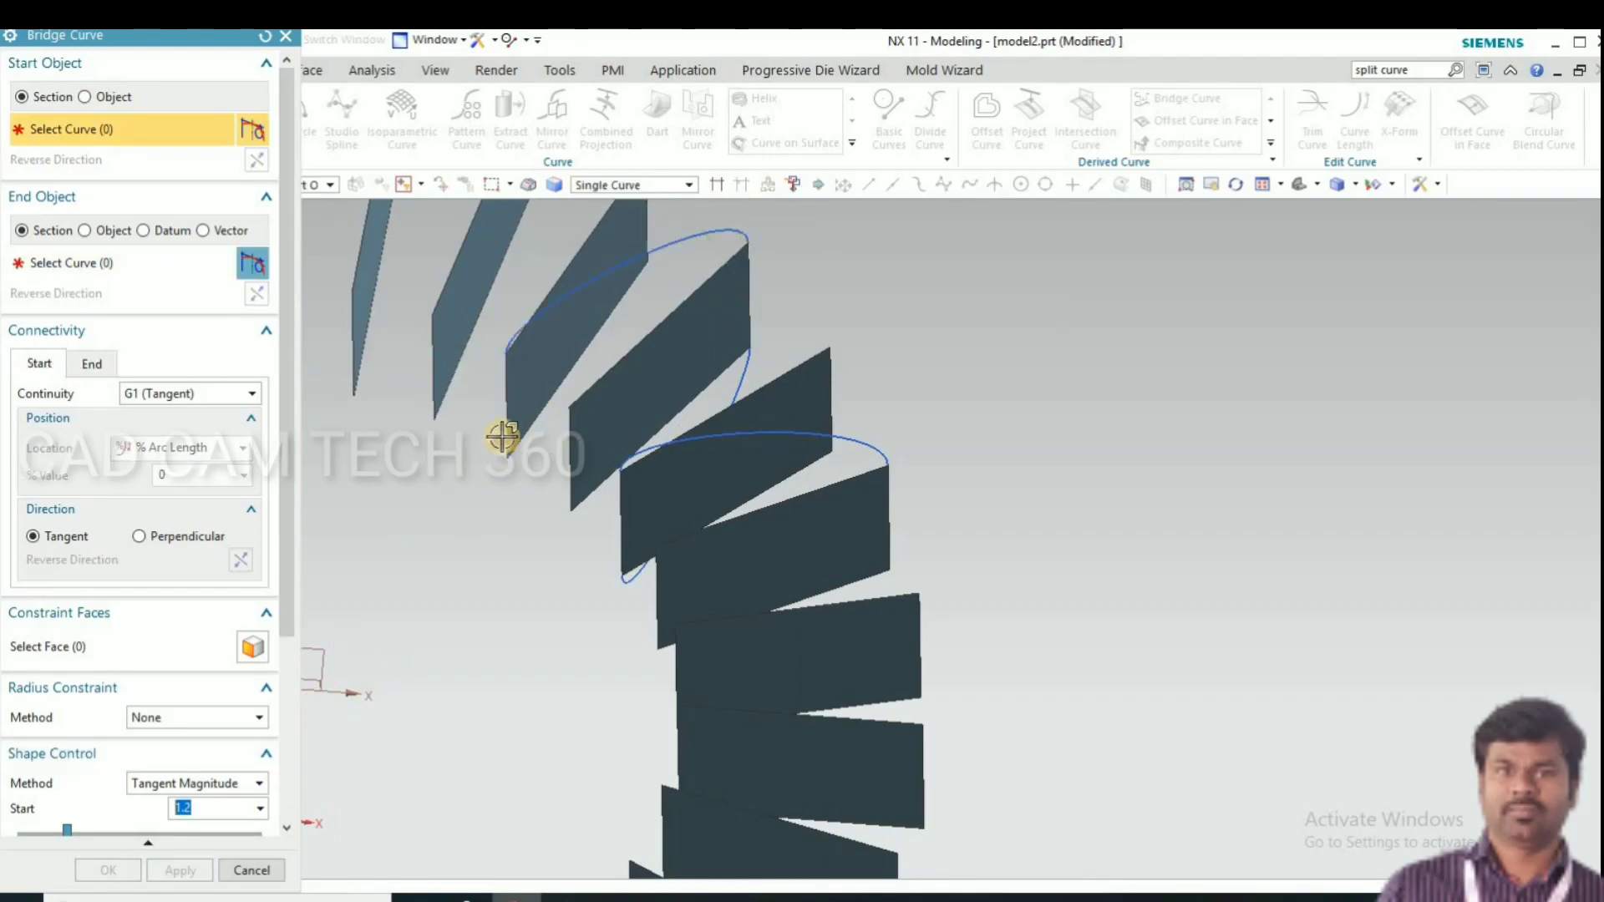
click(489, 459)
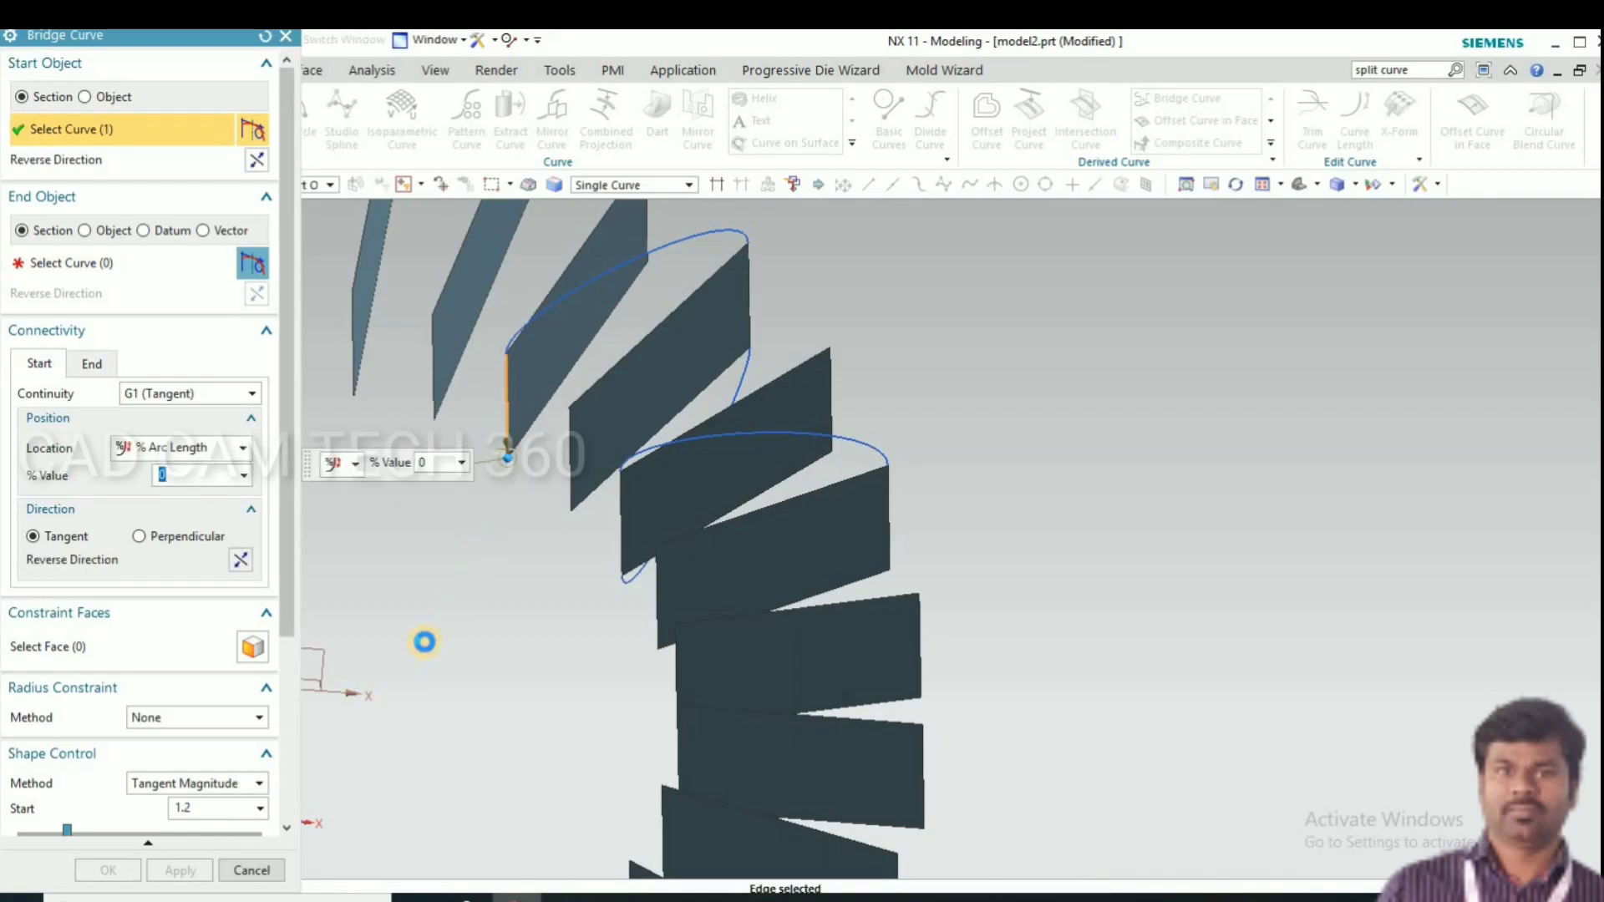
middle_click(474, 632)
middle_drag(469, 666, 528, 302)
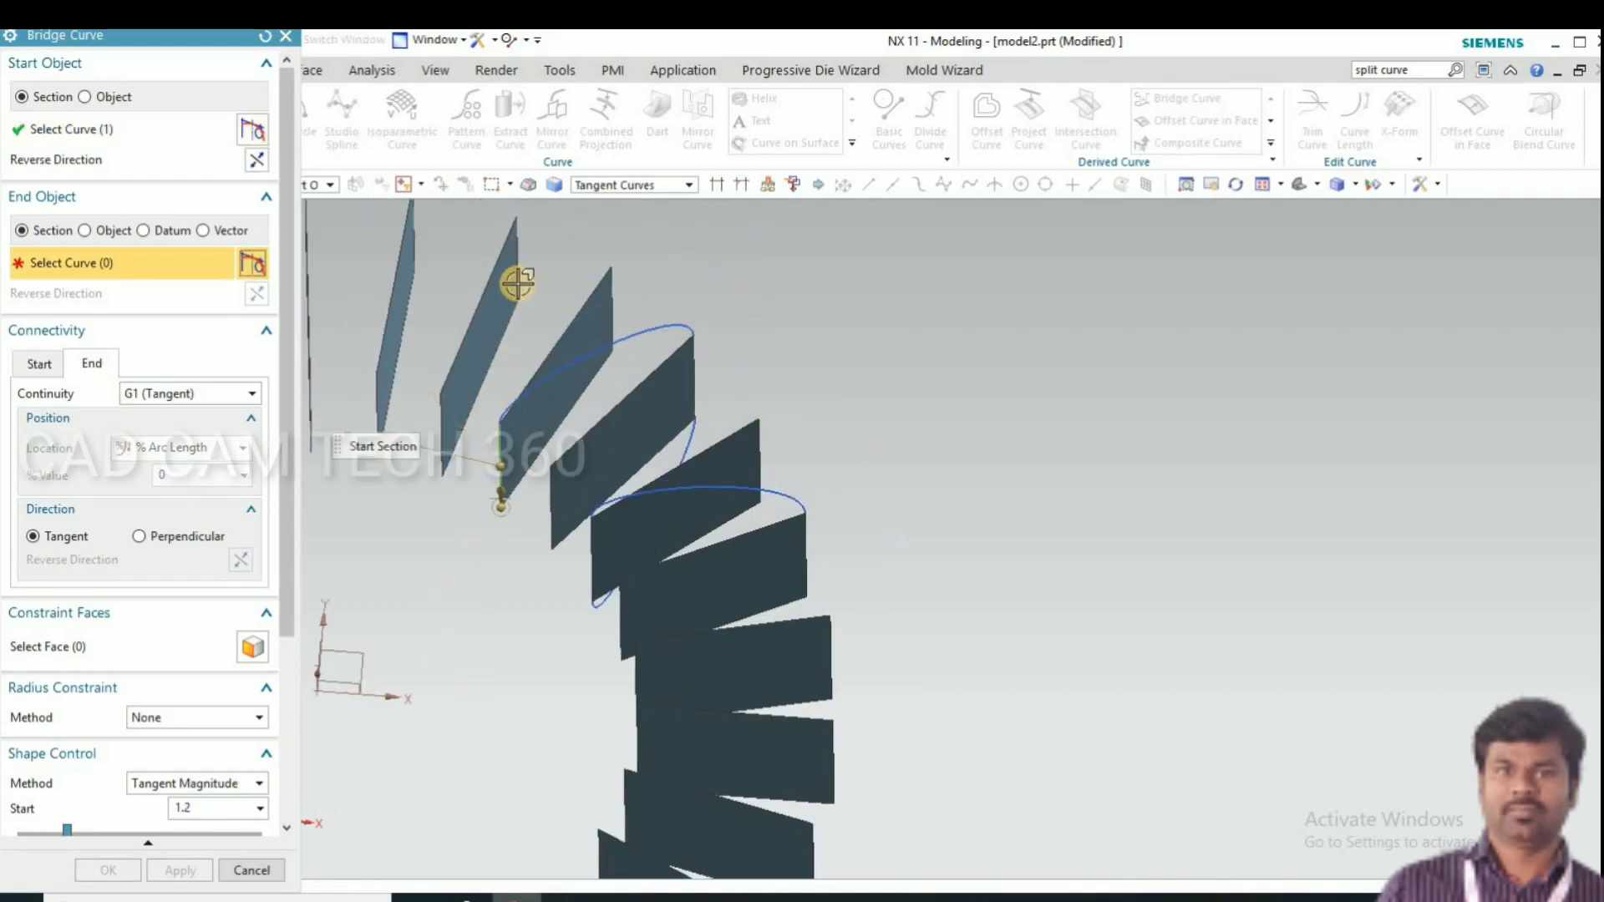
click(484, 370)
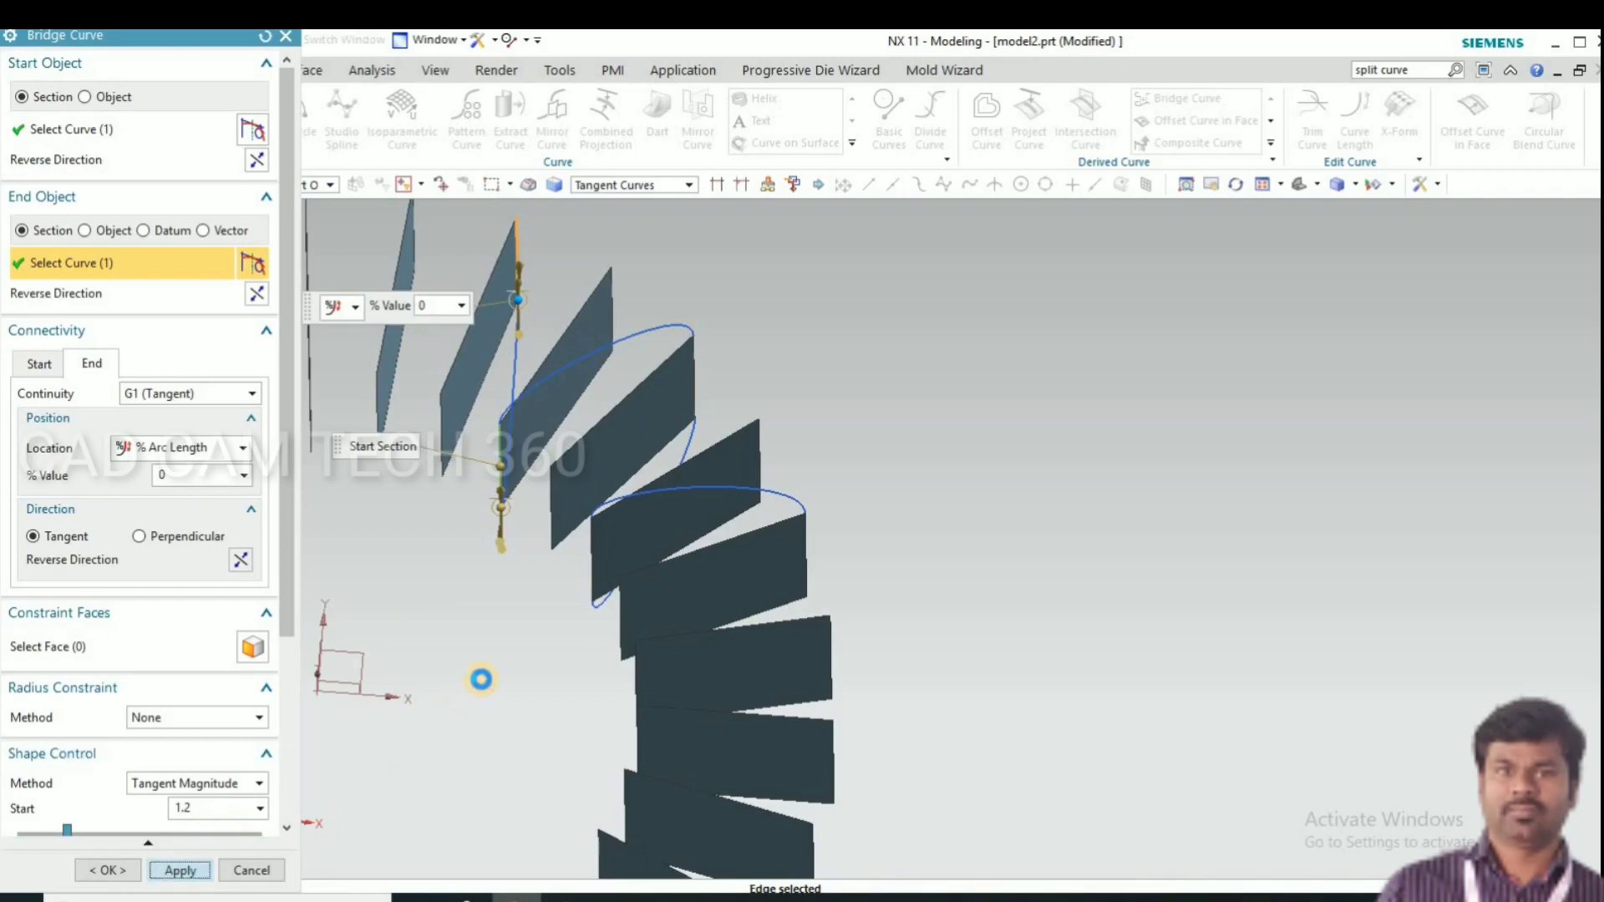
middle_click(480, 678)
Continue bridging the following blade edges around the ring
middle_drag(523, 647, 534, 365)
scroll(523, 402, down, 2)
click(523, 401)
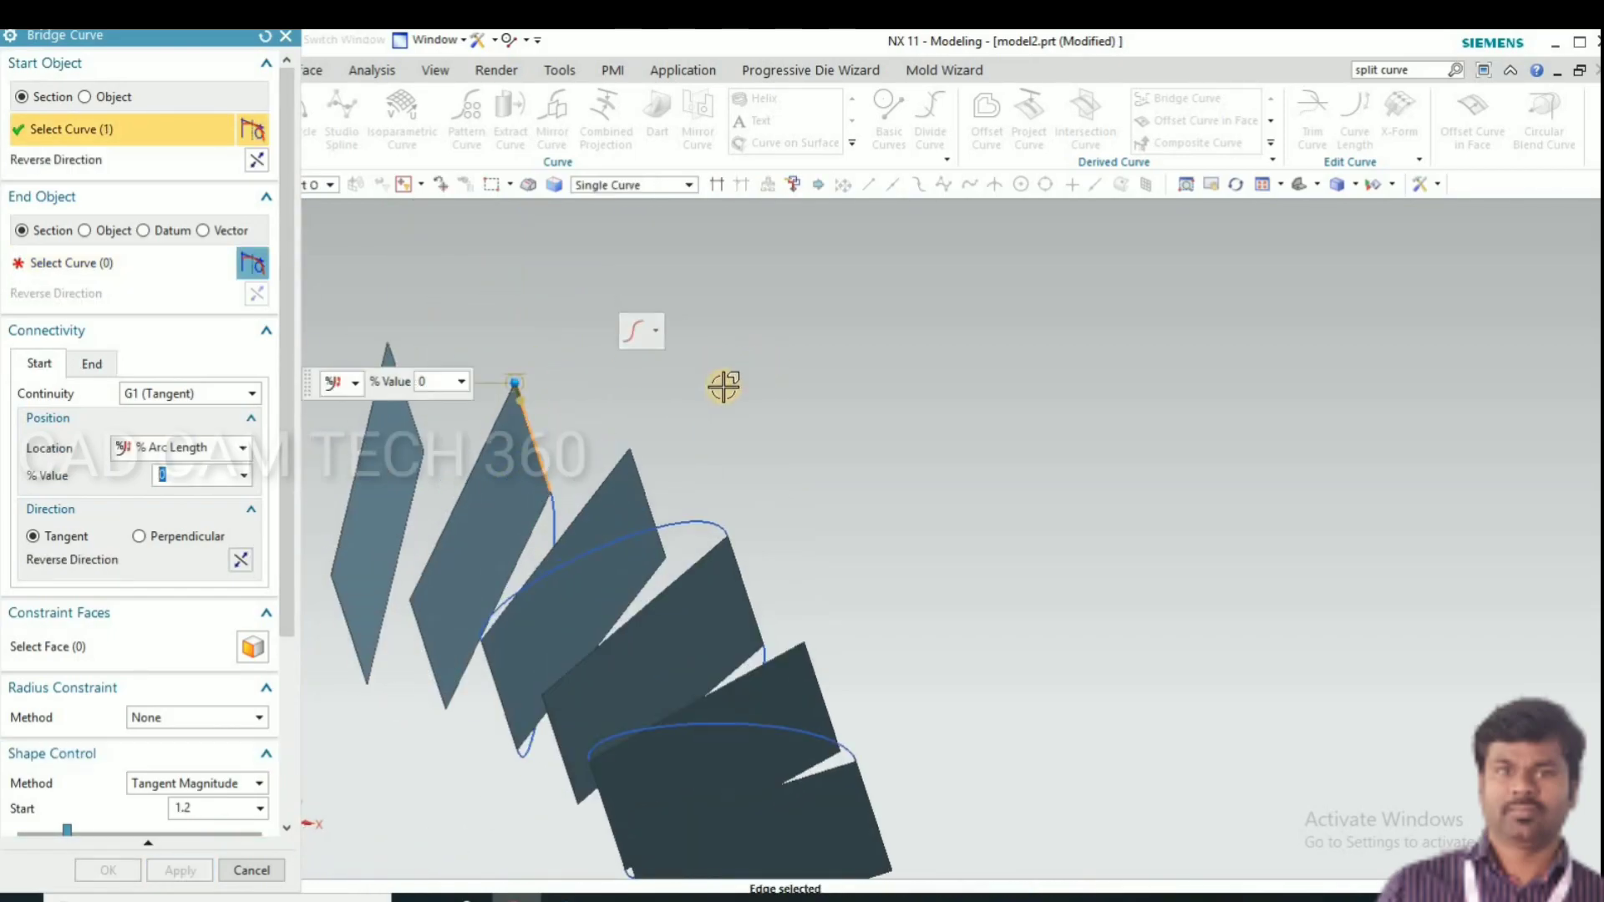
middle_click(335, 612)
click(336, 595)
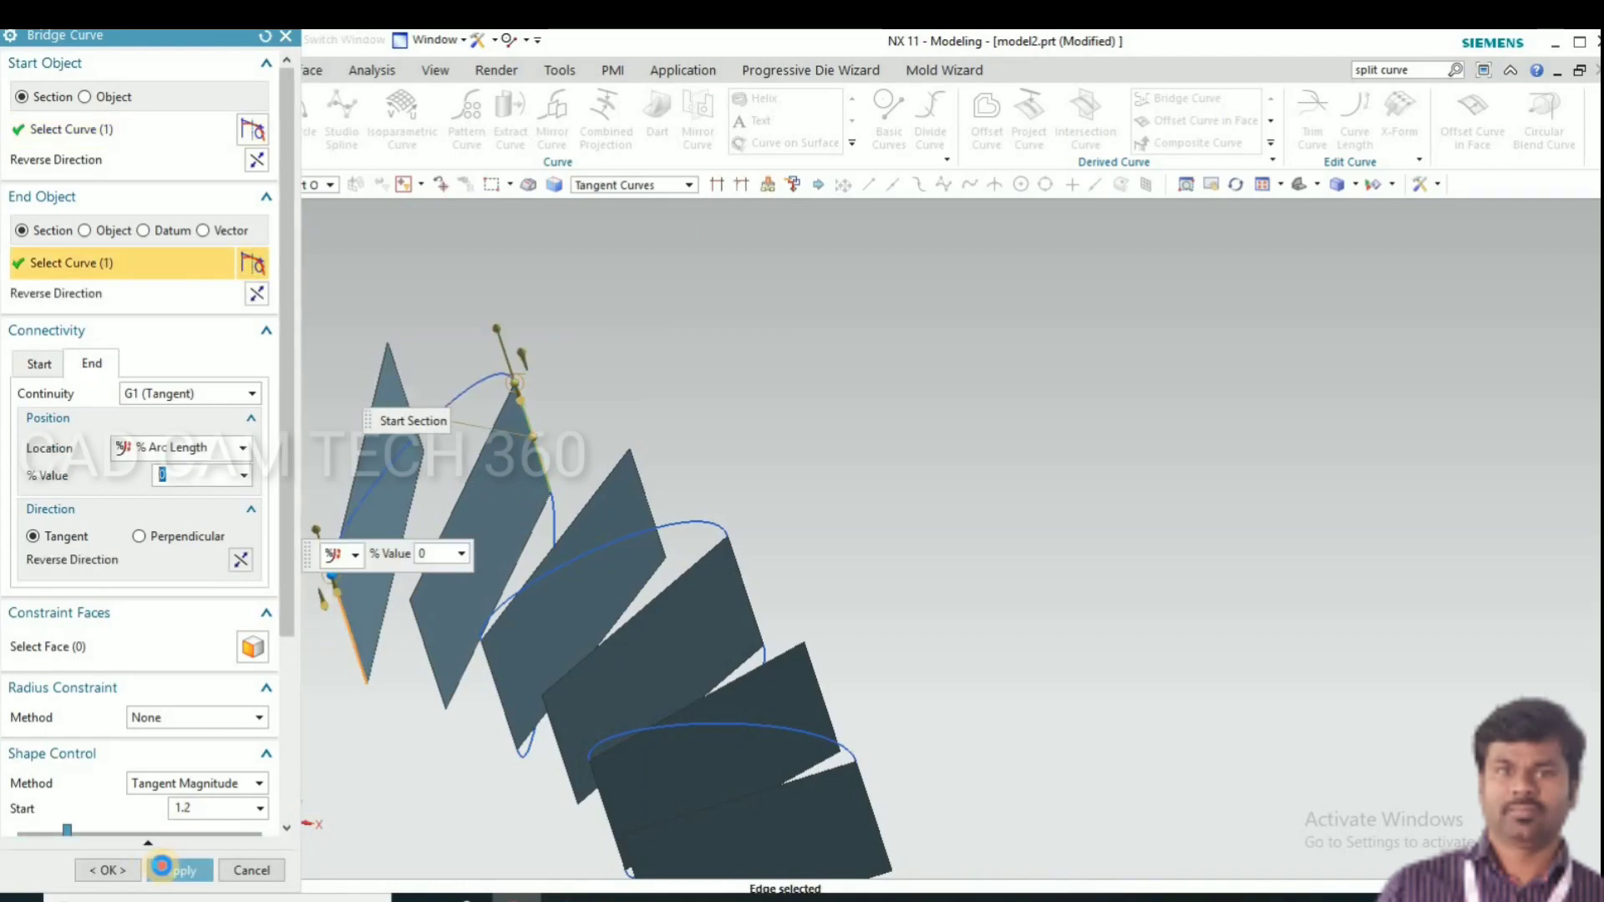
middle_click(791, 461)
middle_drag(921, 387, 541, 588)
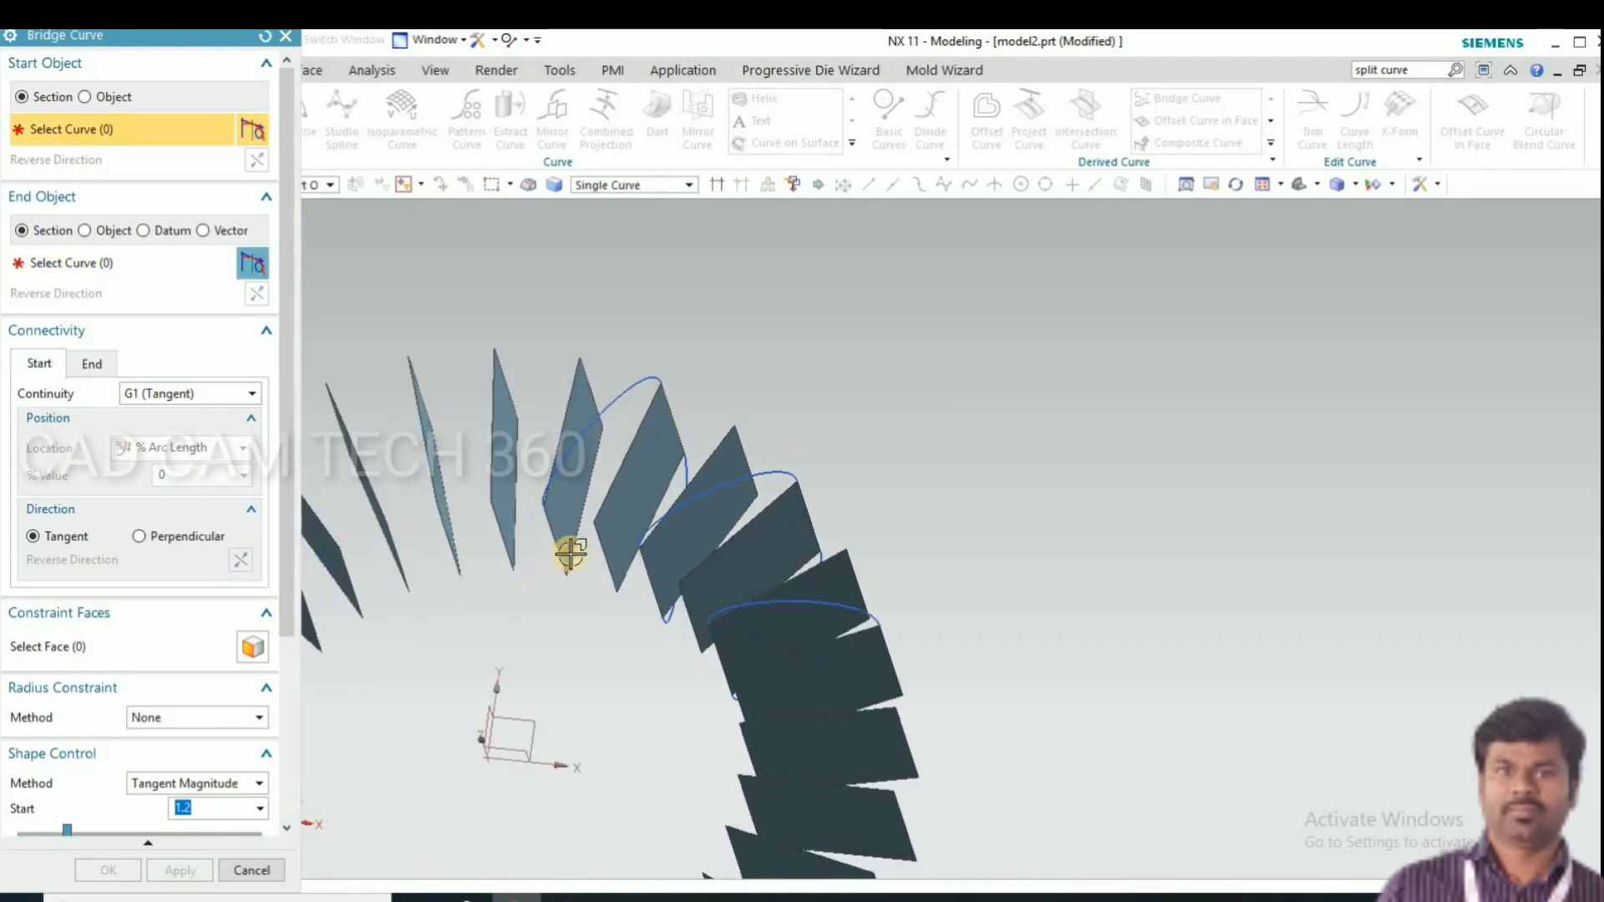
scroll(570, 552, up, 2)
click(558, 570)
middle_click(507, 301)
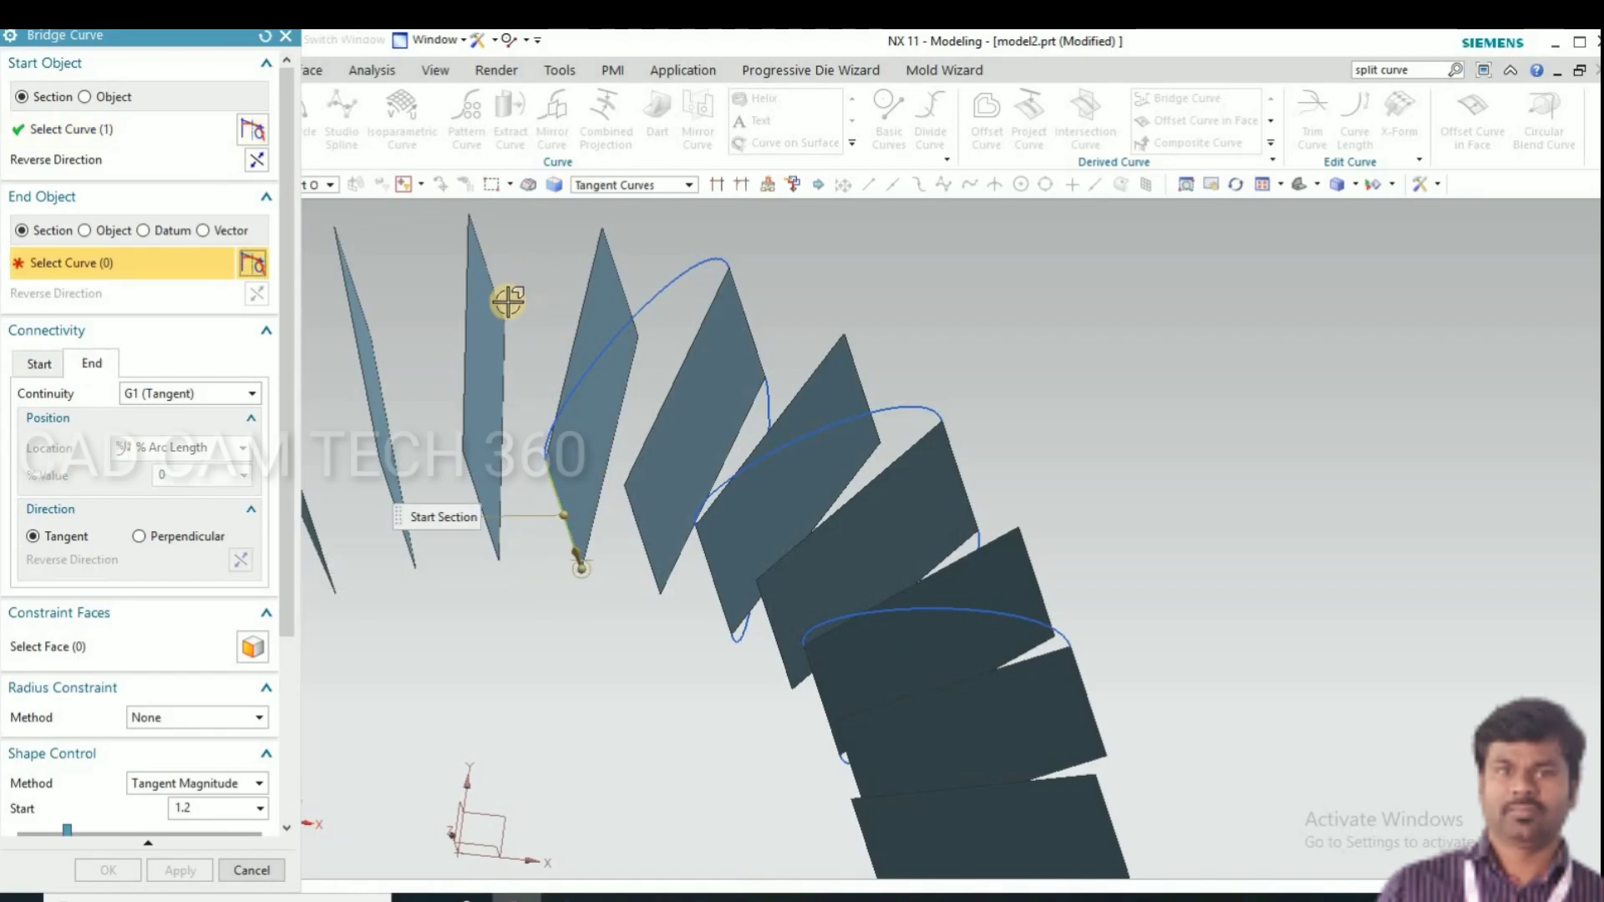
scroll(530, 351, down, 3)
mouse_move(602, 580)
middle_down()
mouse_move(591, 601)
mouse_move(688, 519)
middle_up()
scroll(752, 405, down, 3)
scroll(752, 404, down, 2)
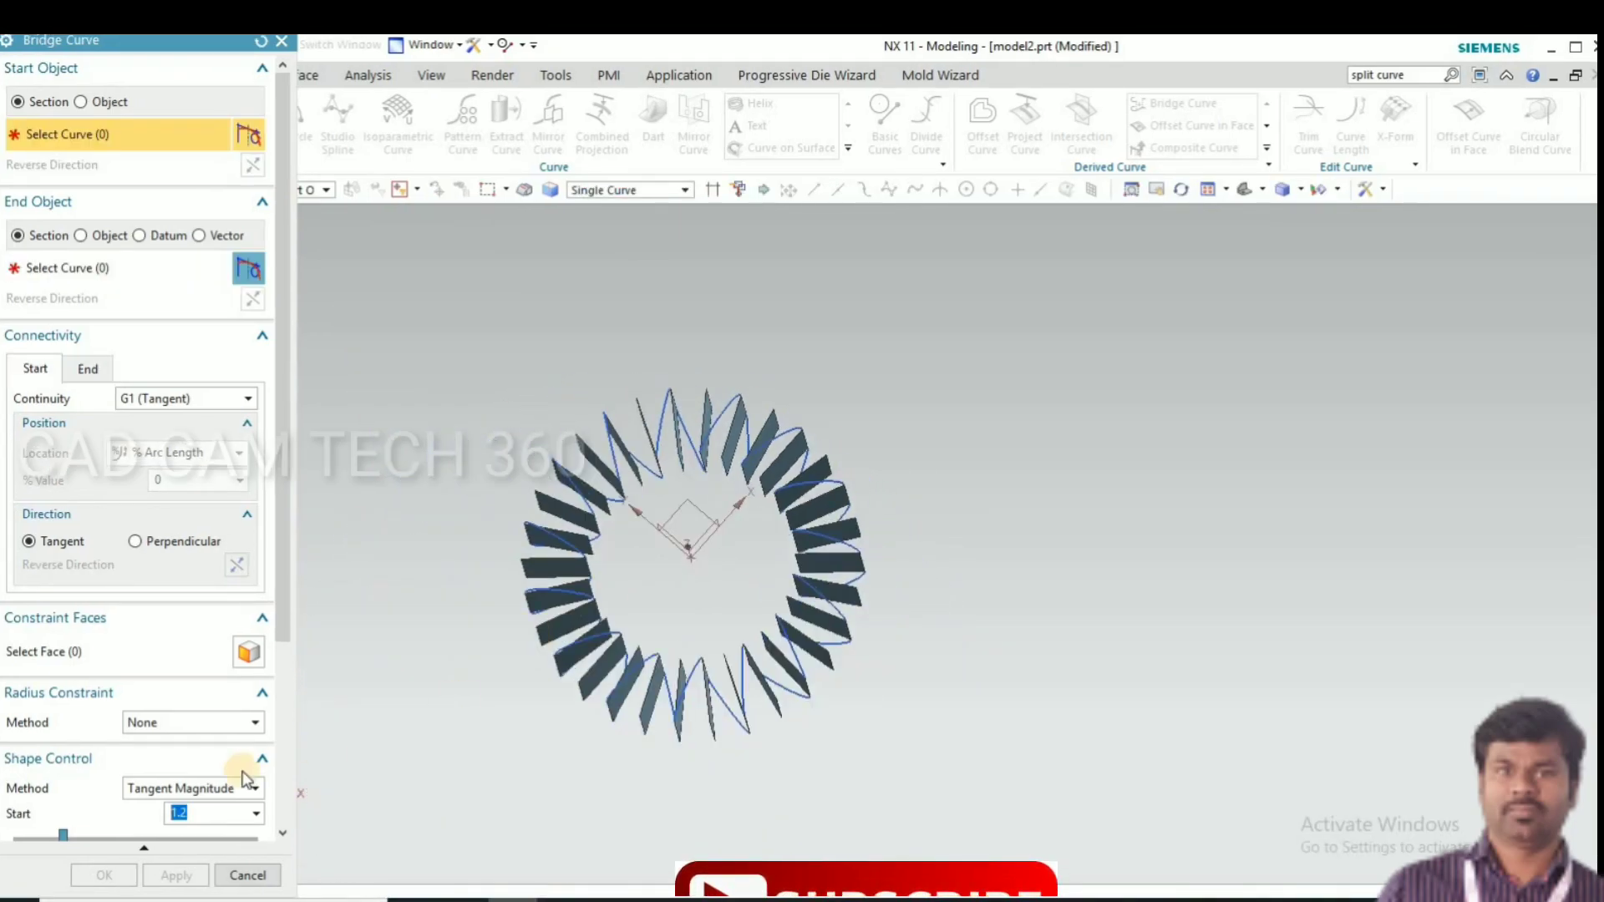
End Bridge Curve and inspect the continuous wavy loop around the ring
click(247, 874)
middle_drag(484, 673, 483, 333)
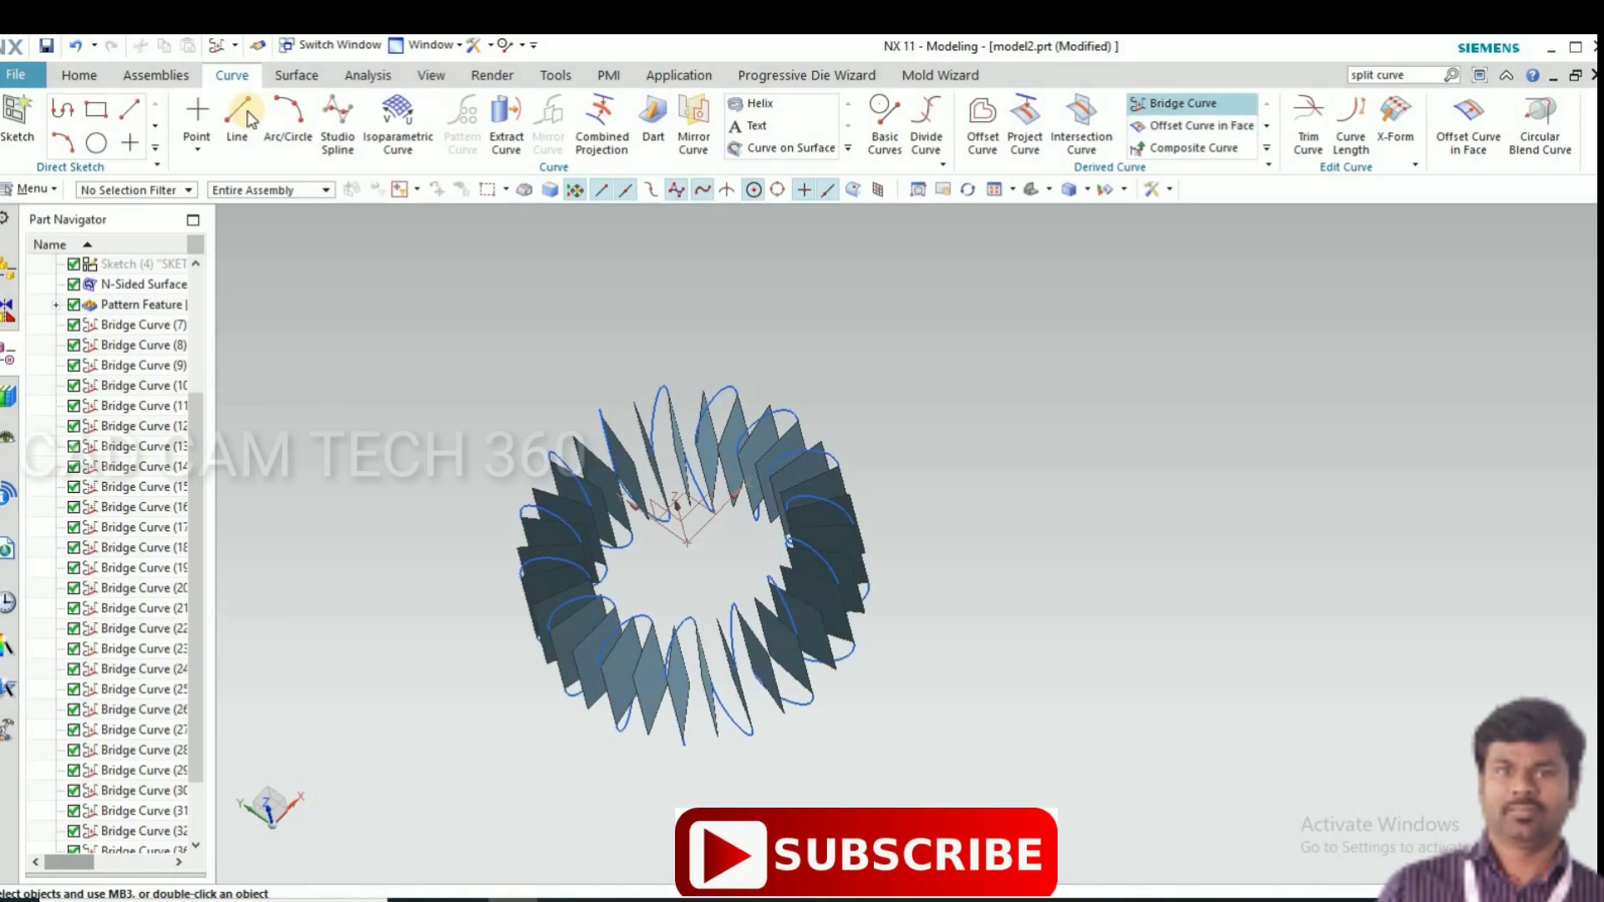
click(81, 76)
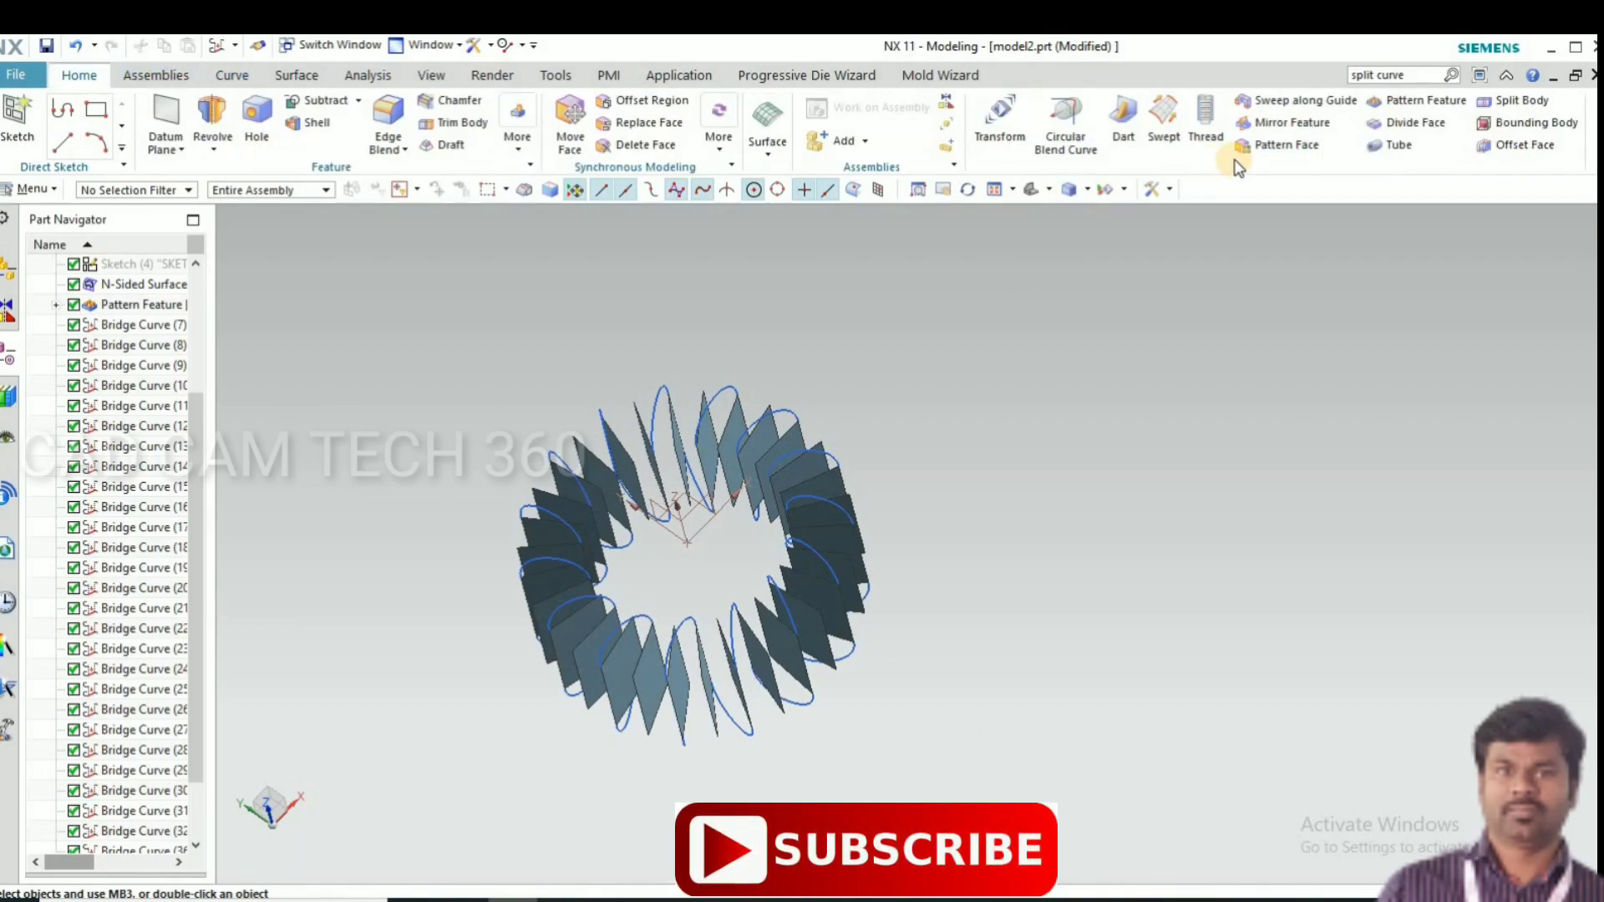
Sweep an 11 mm tube along the sixty connected bridge curves to form the coil
click(1375, 144)
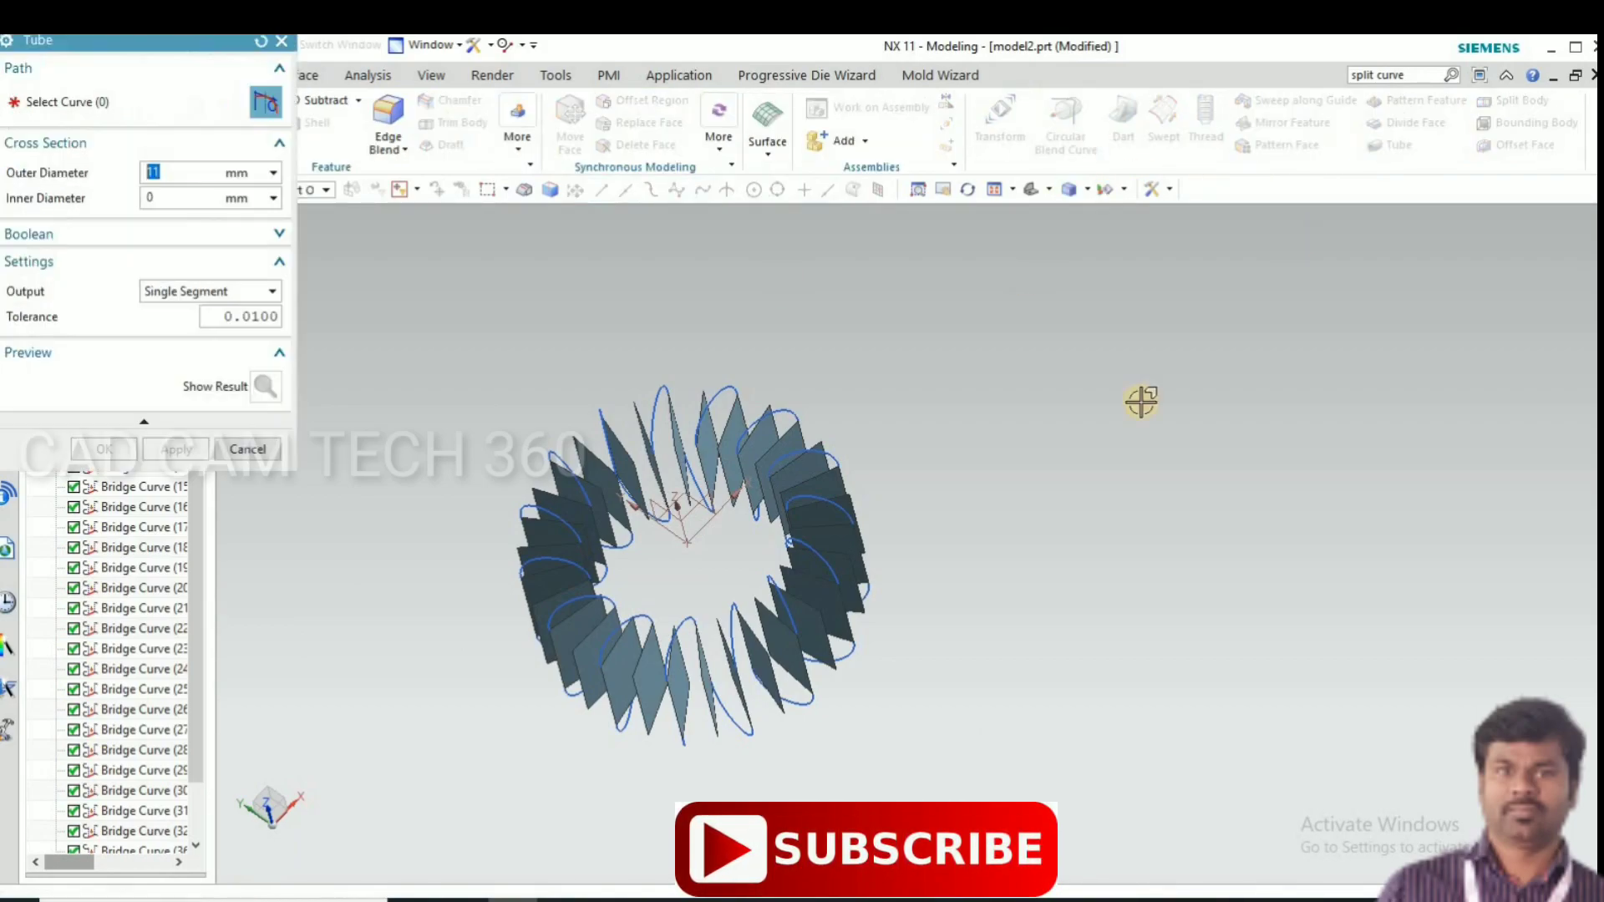
scroll(729, 365, down, 1)
scroll(715, 409, down, 2)
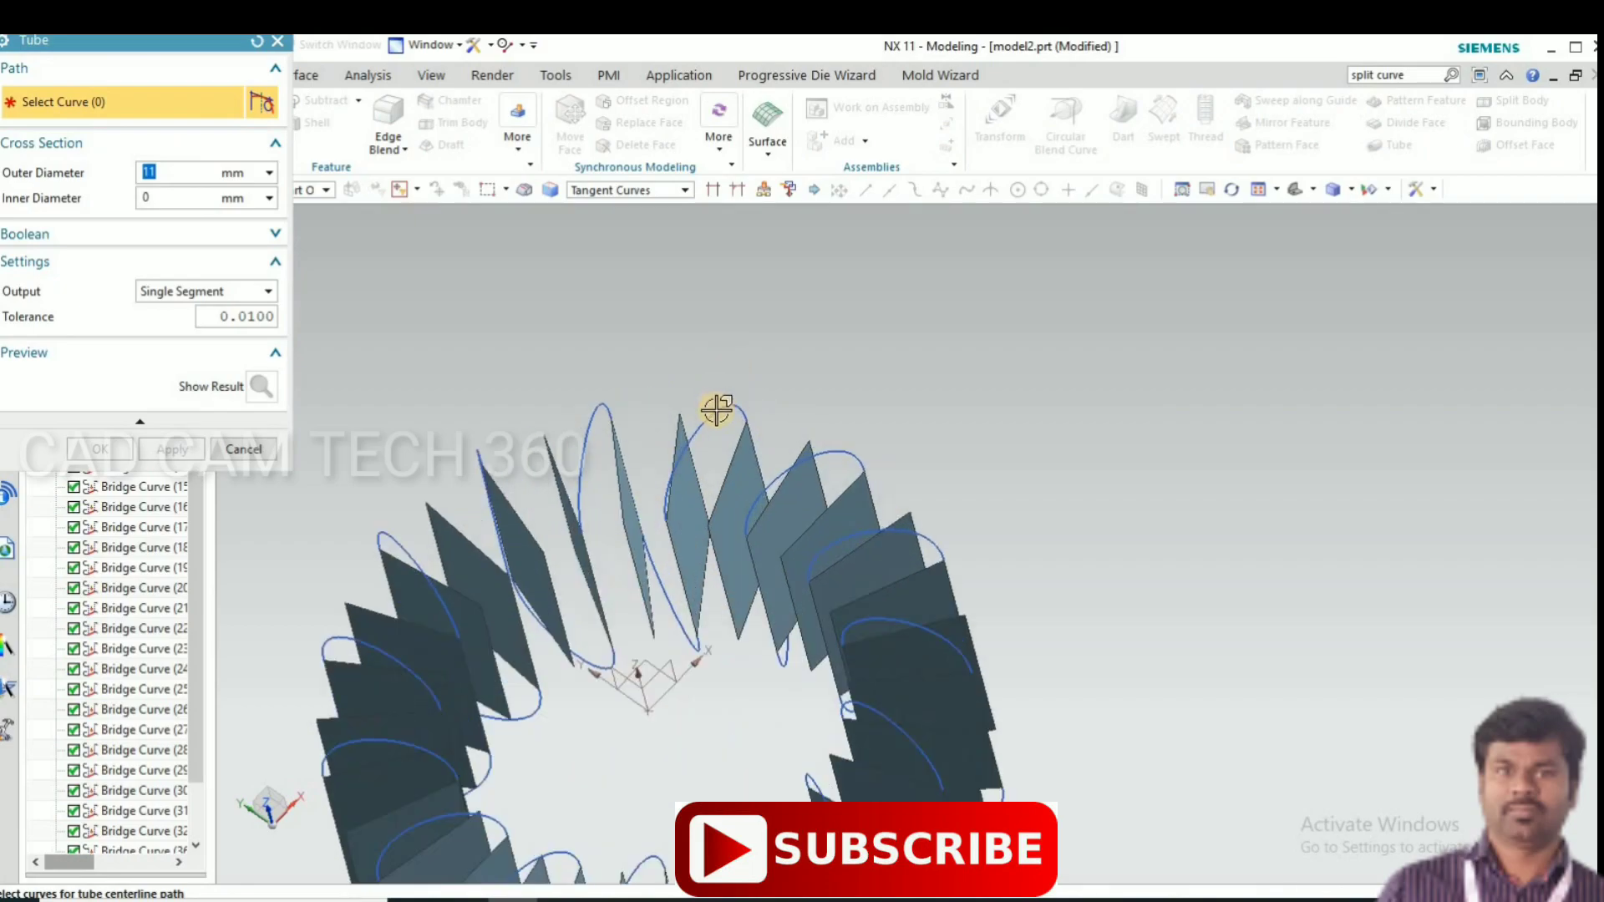
click(718, 407)
scroll(786, 362, up, 3)
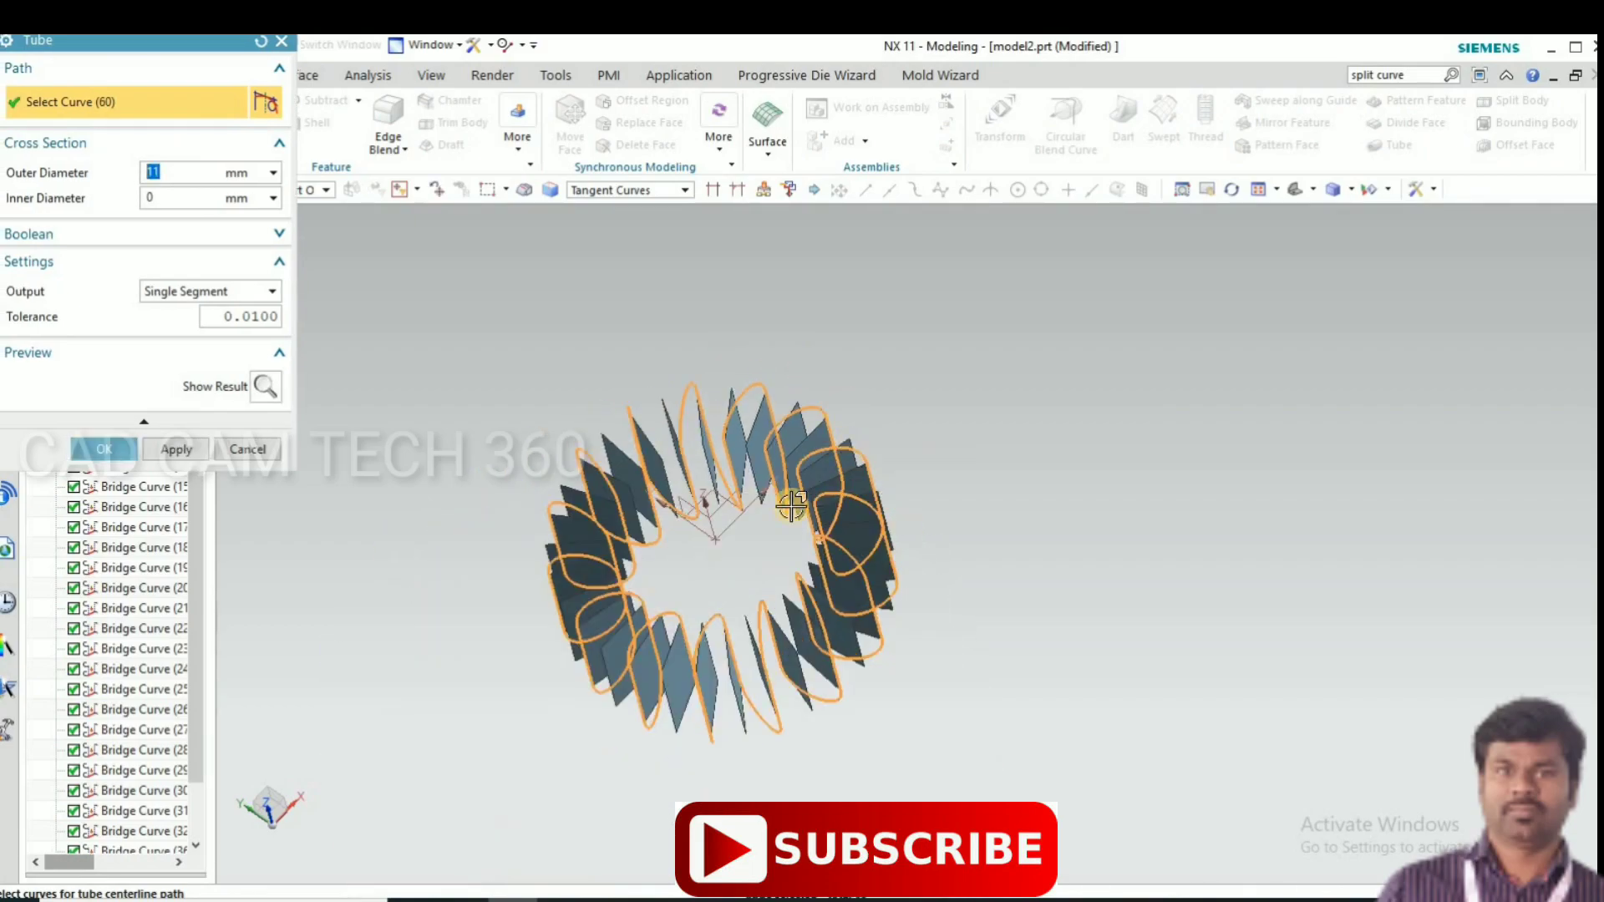
click(173, 451)
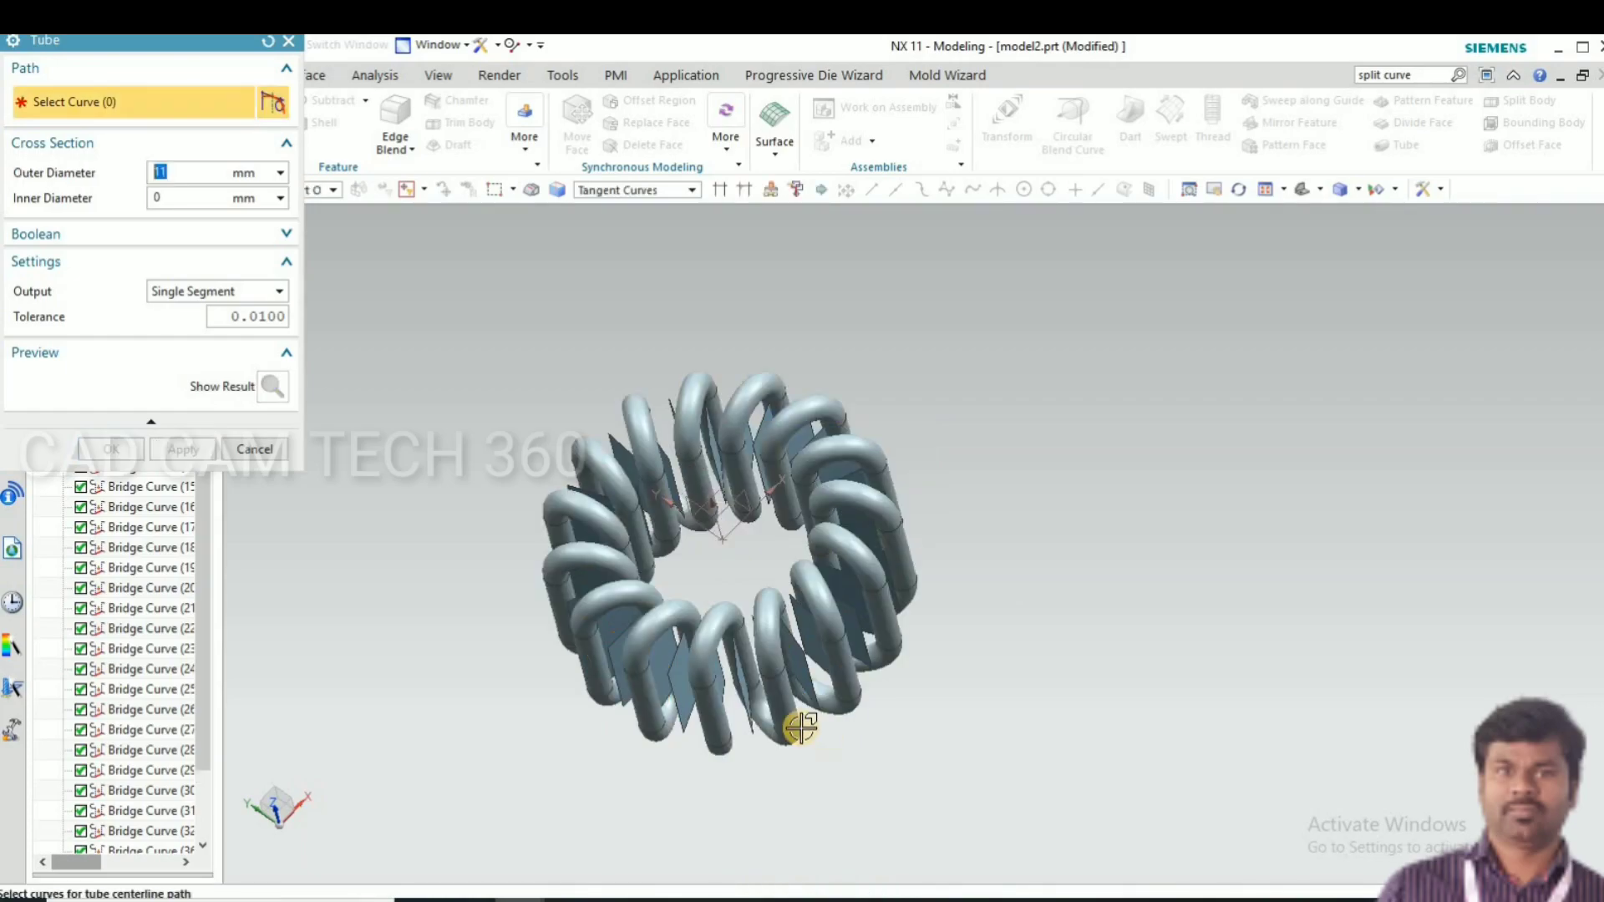
scroll(648, 608, down, 2)
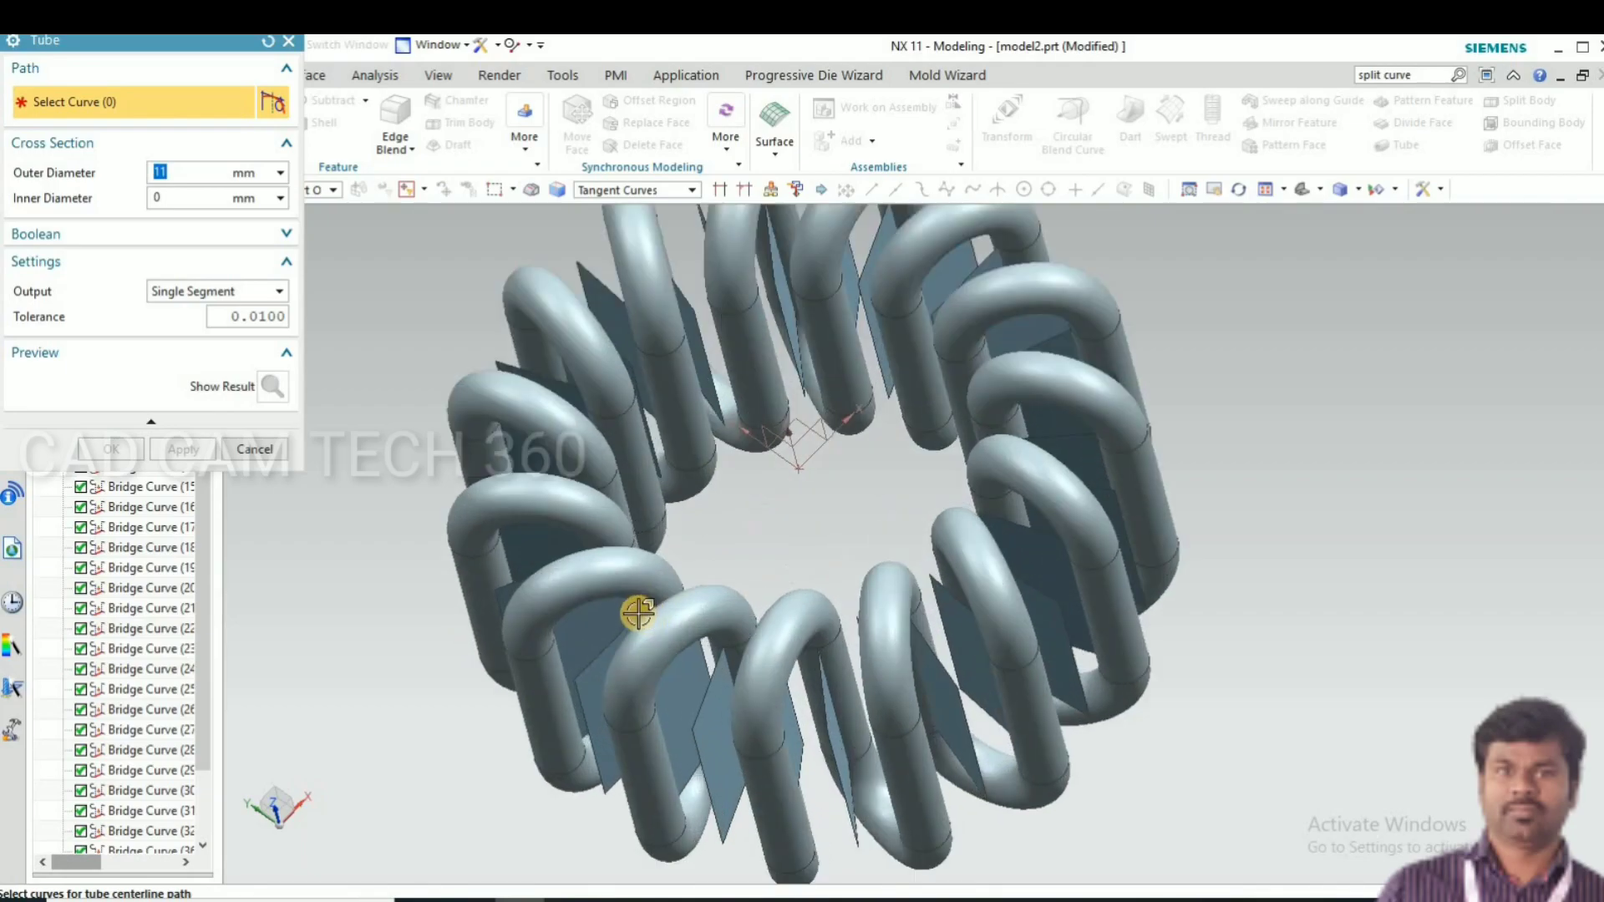
scroll(638, 609, down, 2)
scroll(769, 527, up, 5)
mouse_move(798, 563)
middle_down()
mouse_move(819, 652)
mouse_move(789, 509)
mouse_move(752, 511)
mouse_move(731, 418)
mouse_move(713, 415)
mouse_move(755, 530)
middle_up()
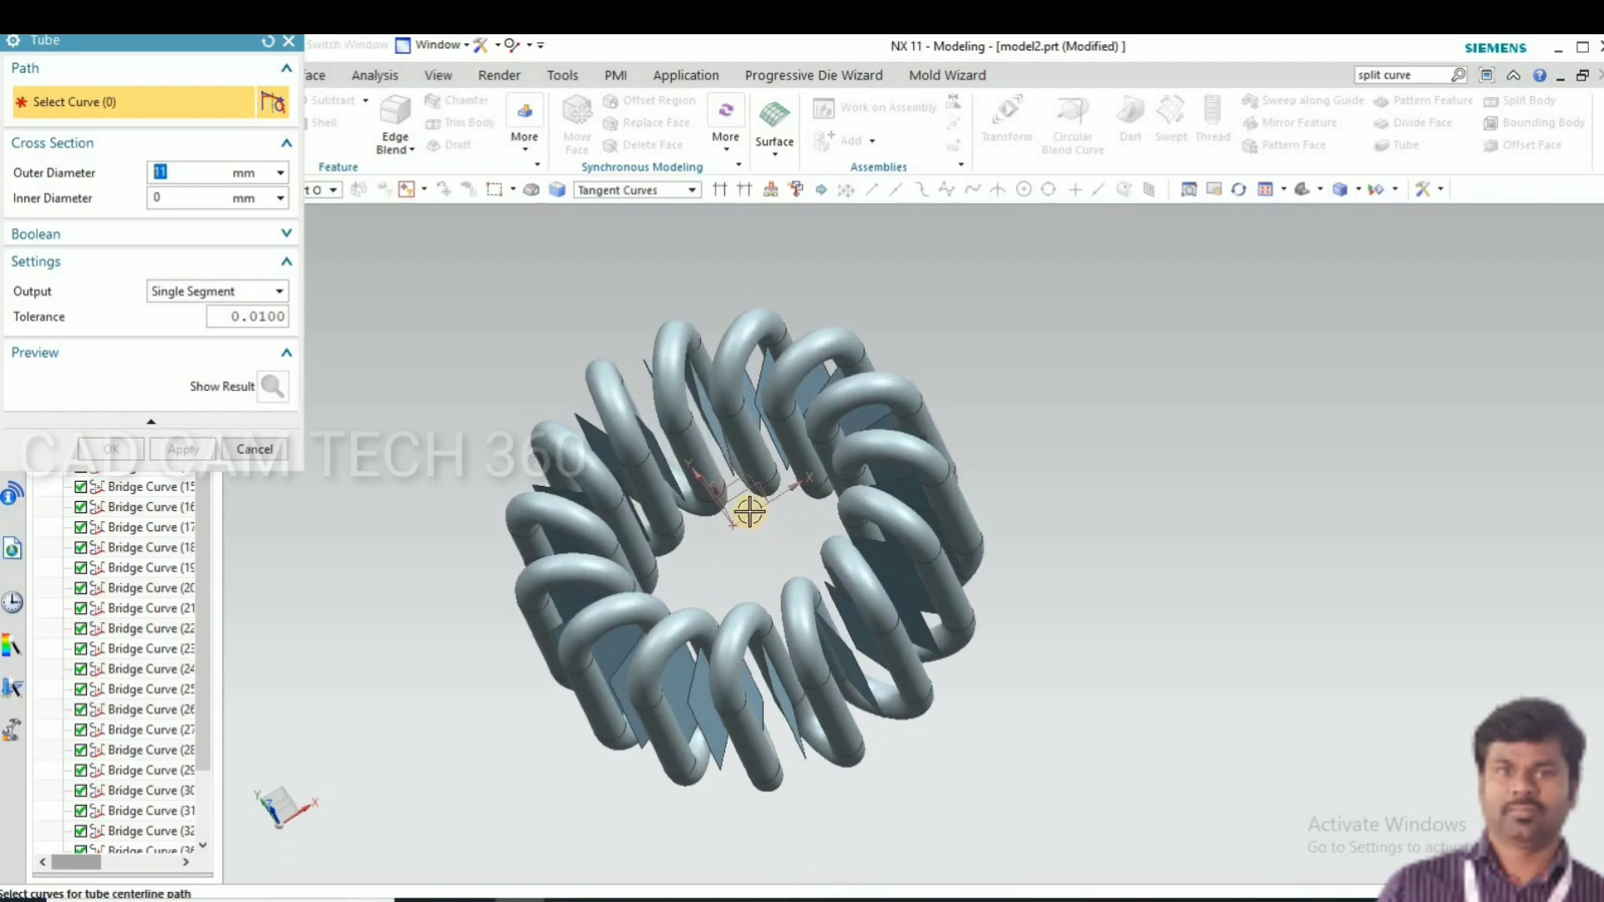
Show the hidden ring core body again inside the coil via Show (Ctrl+Shift+K)
key(ctrl+shift+k)
click(860, 618)
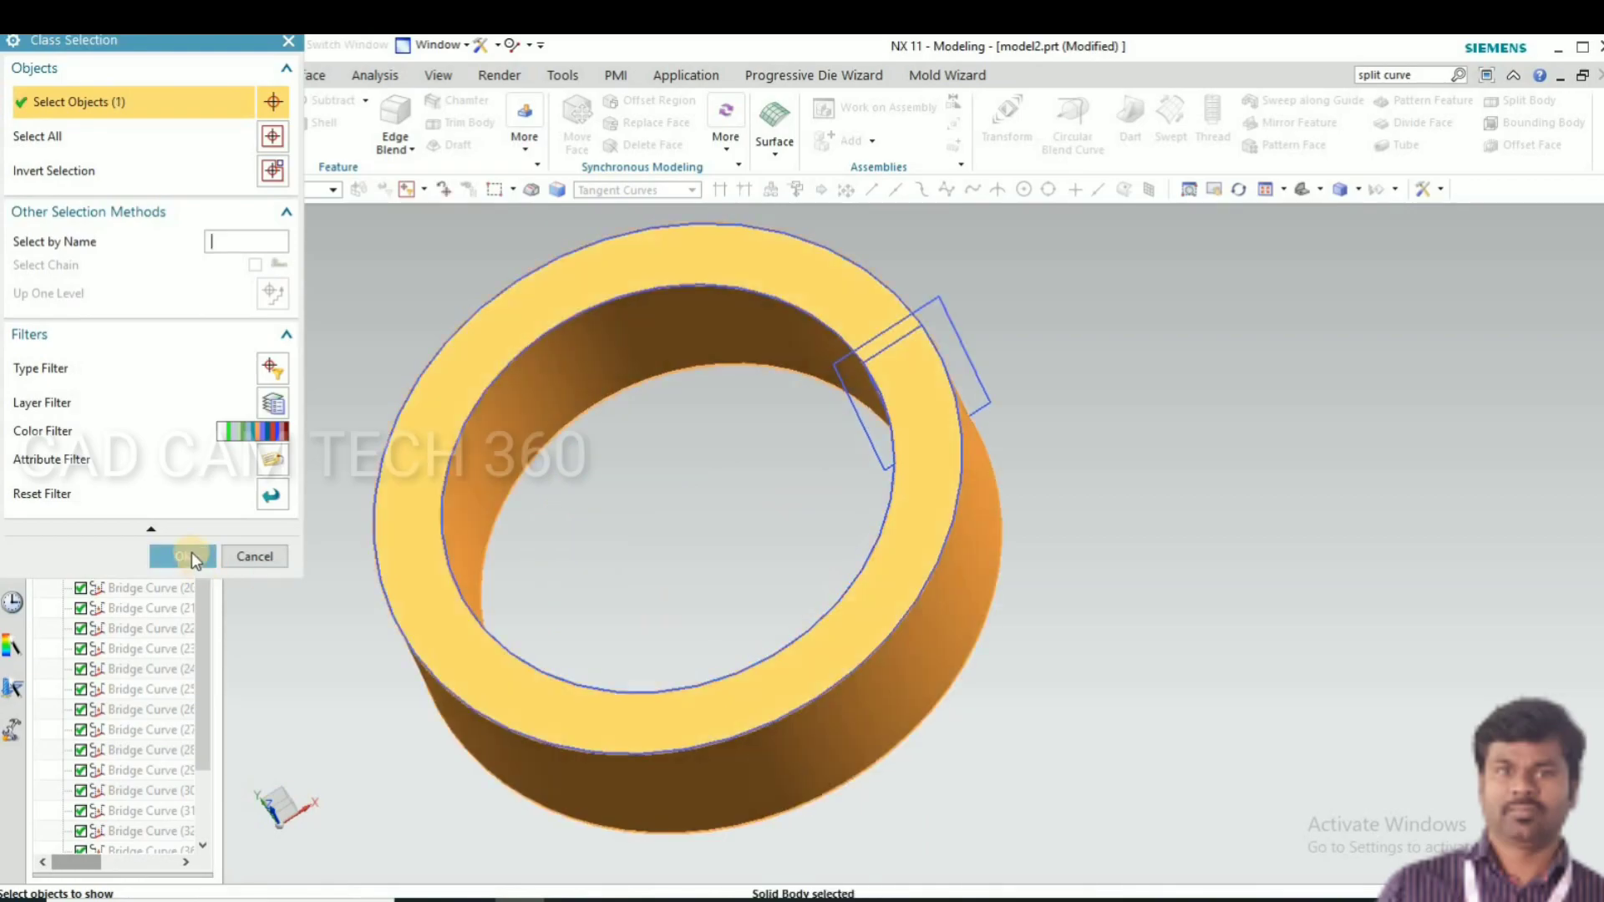
middle_click(489, 572)
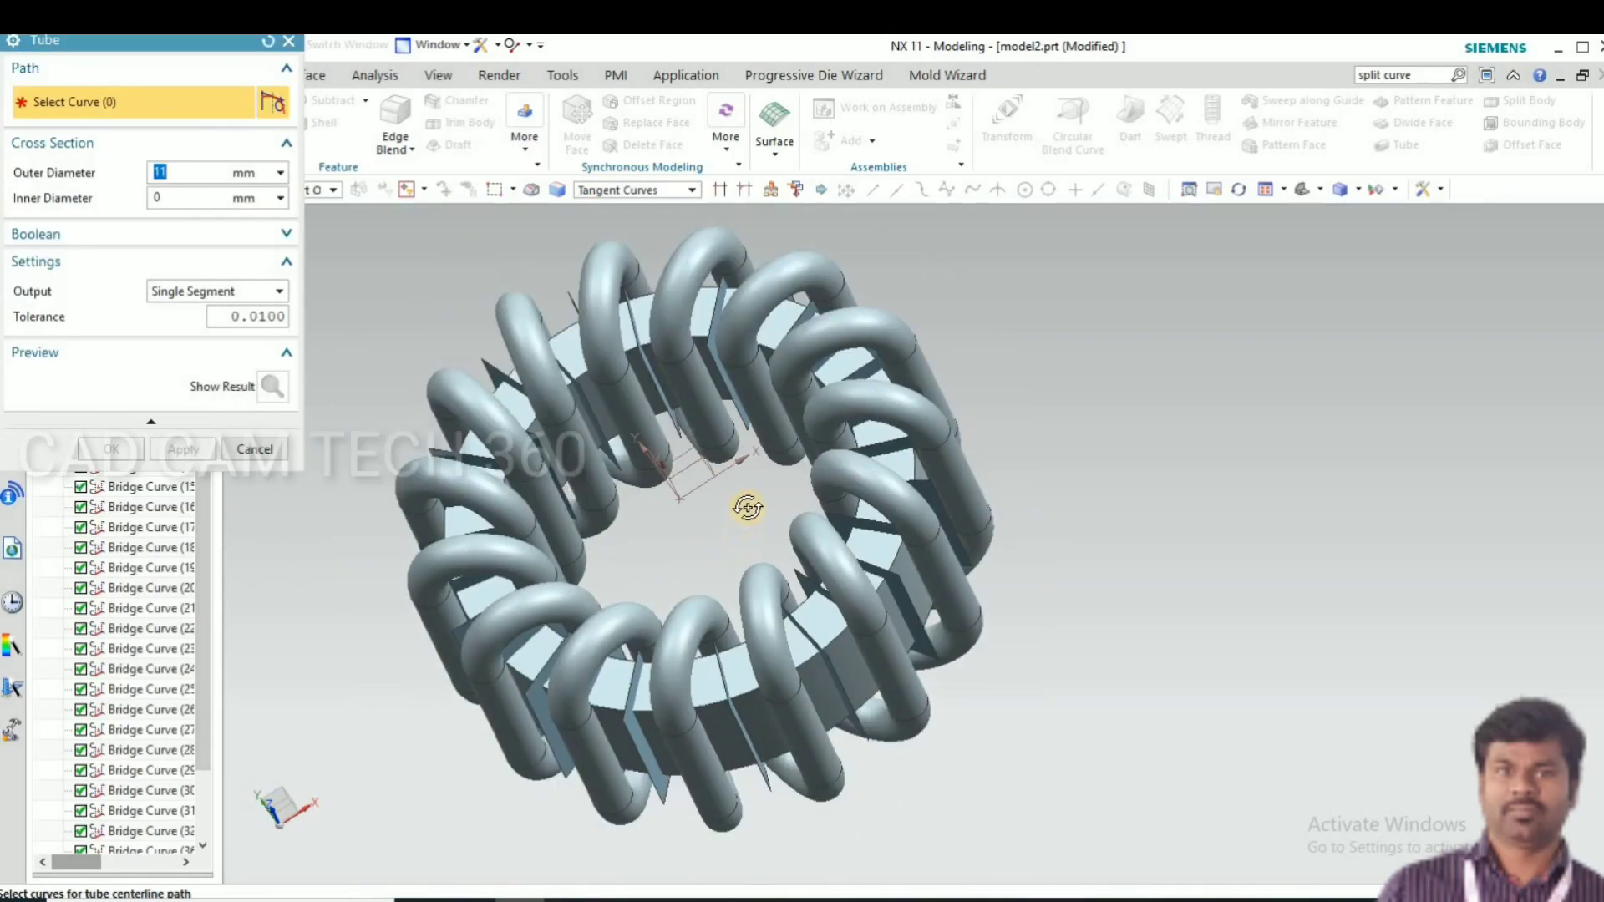
mouse_move(747, 507)
middle_down()
mouse_move(763, 469)
mouse_move(835, 457)
mouse_move(801, 501)
mouse_move(658, 528)
mouse_move(816, 527)
mouse_move(839, 601)
mouse_move(816, 610)
mouse_move(544, 530)
mouse_move(588, 653)
mouse_move(526, 419)
mouse_move(538, 430)
mouse_move(276, 448)
middle_up()
scroll(518, 505, up, 3)
scroll(520, 531, down, 3)
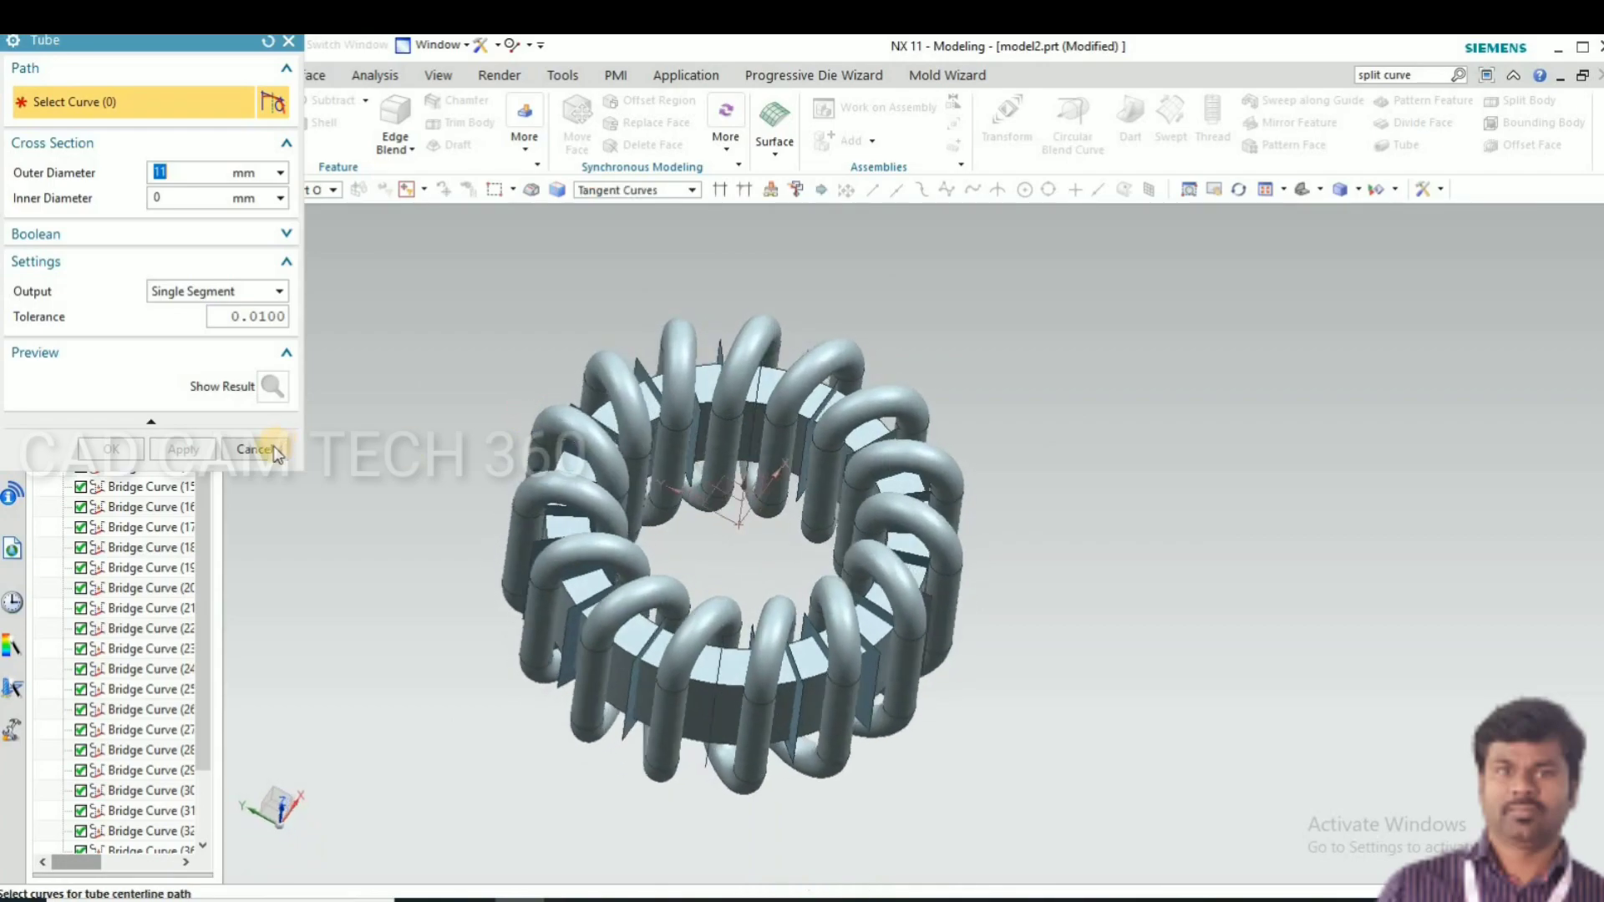
Cancel the Tube dialog and dismiss a reopened Show picker without changes
click(285, 455)
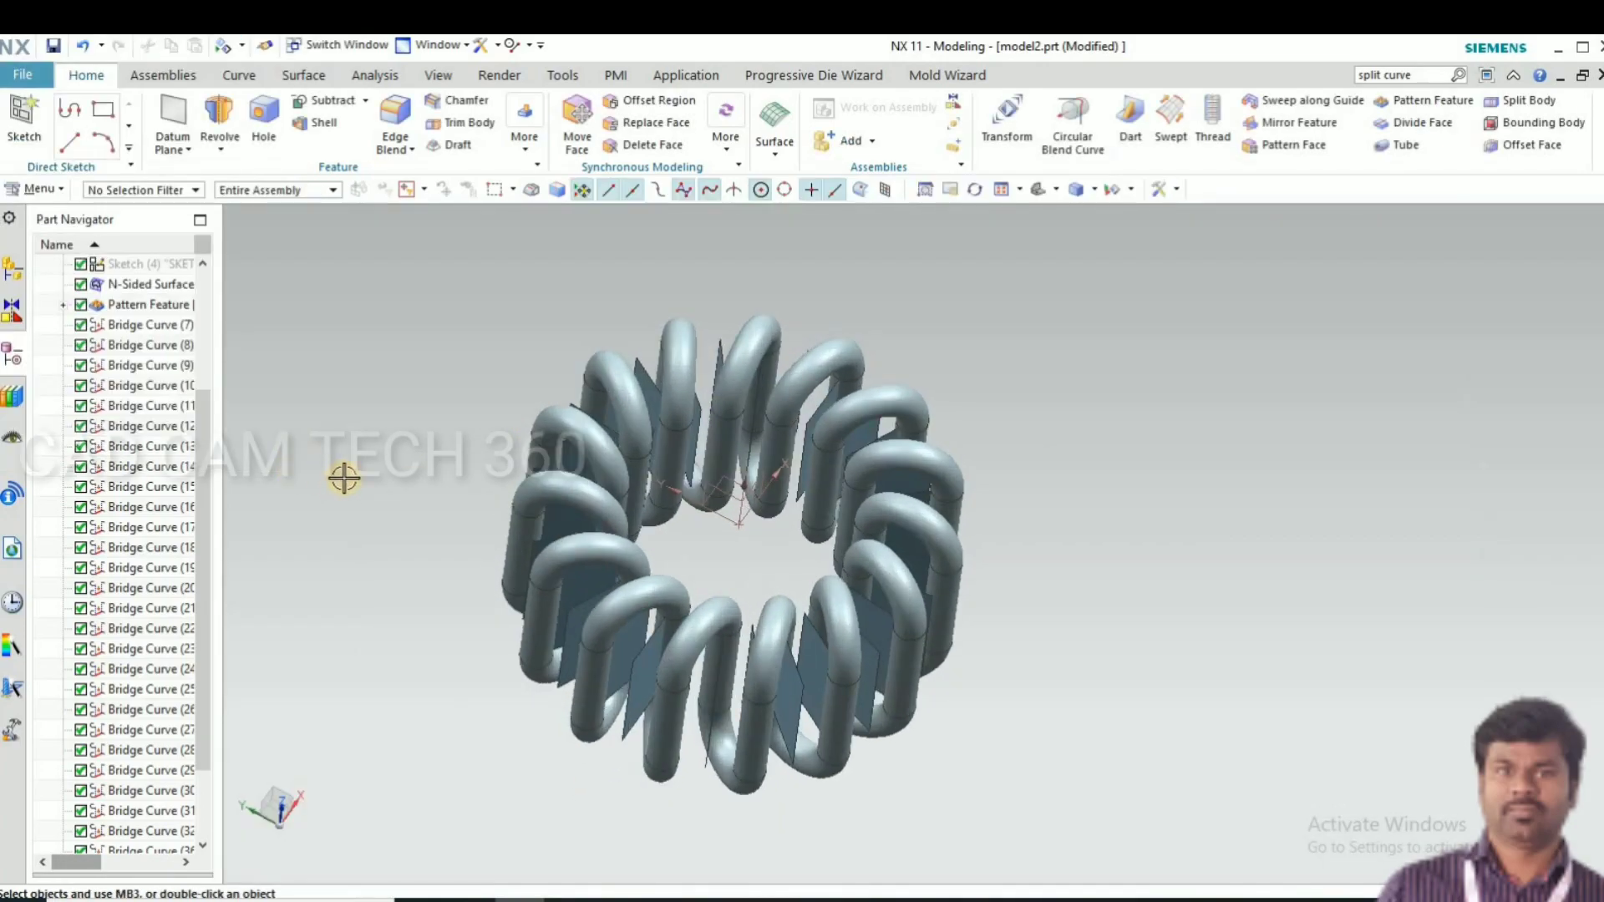
key(ctrl+shift+k)
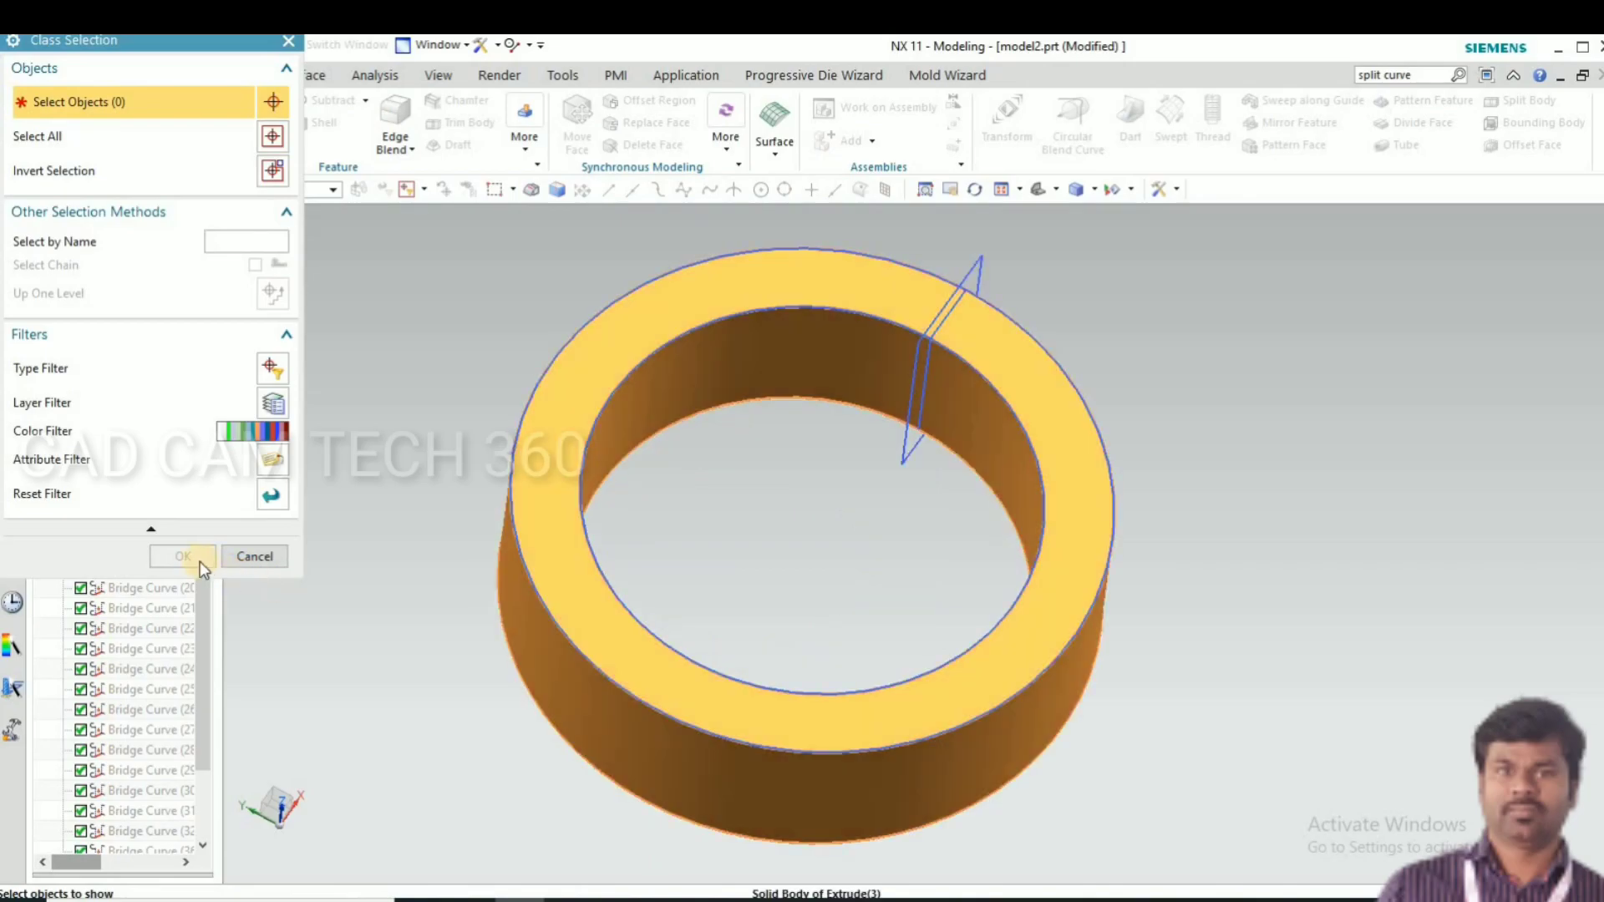
key(Escape)
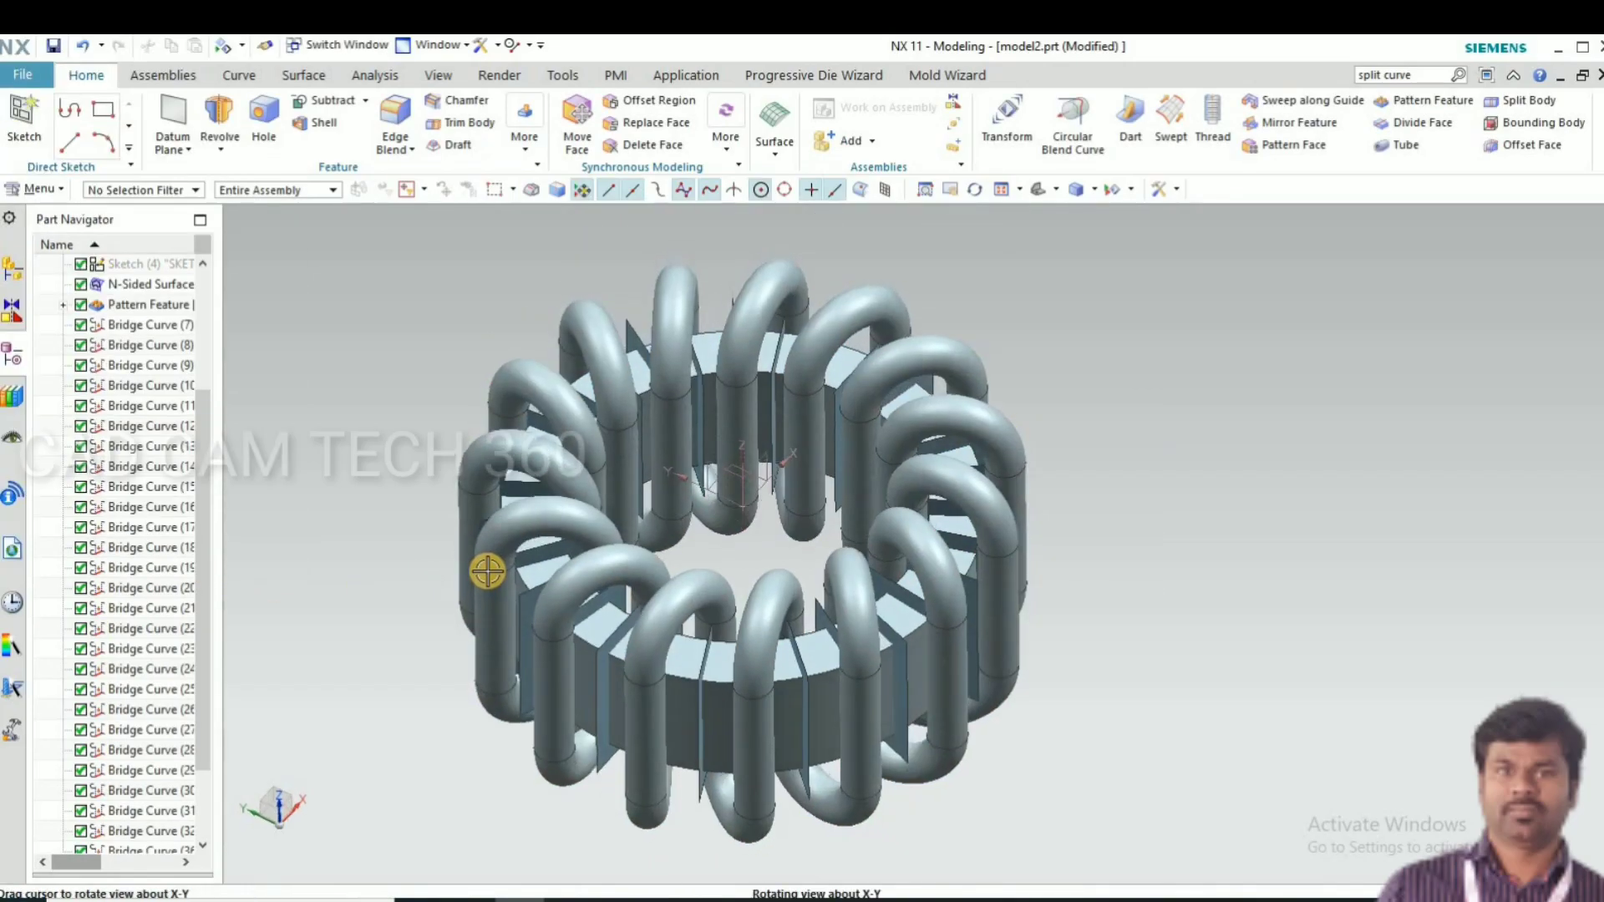
Recolour Tube (40) to Medium Carrot (119) through Edit Object Display
click(485, 568)
key(ctrl+j)
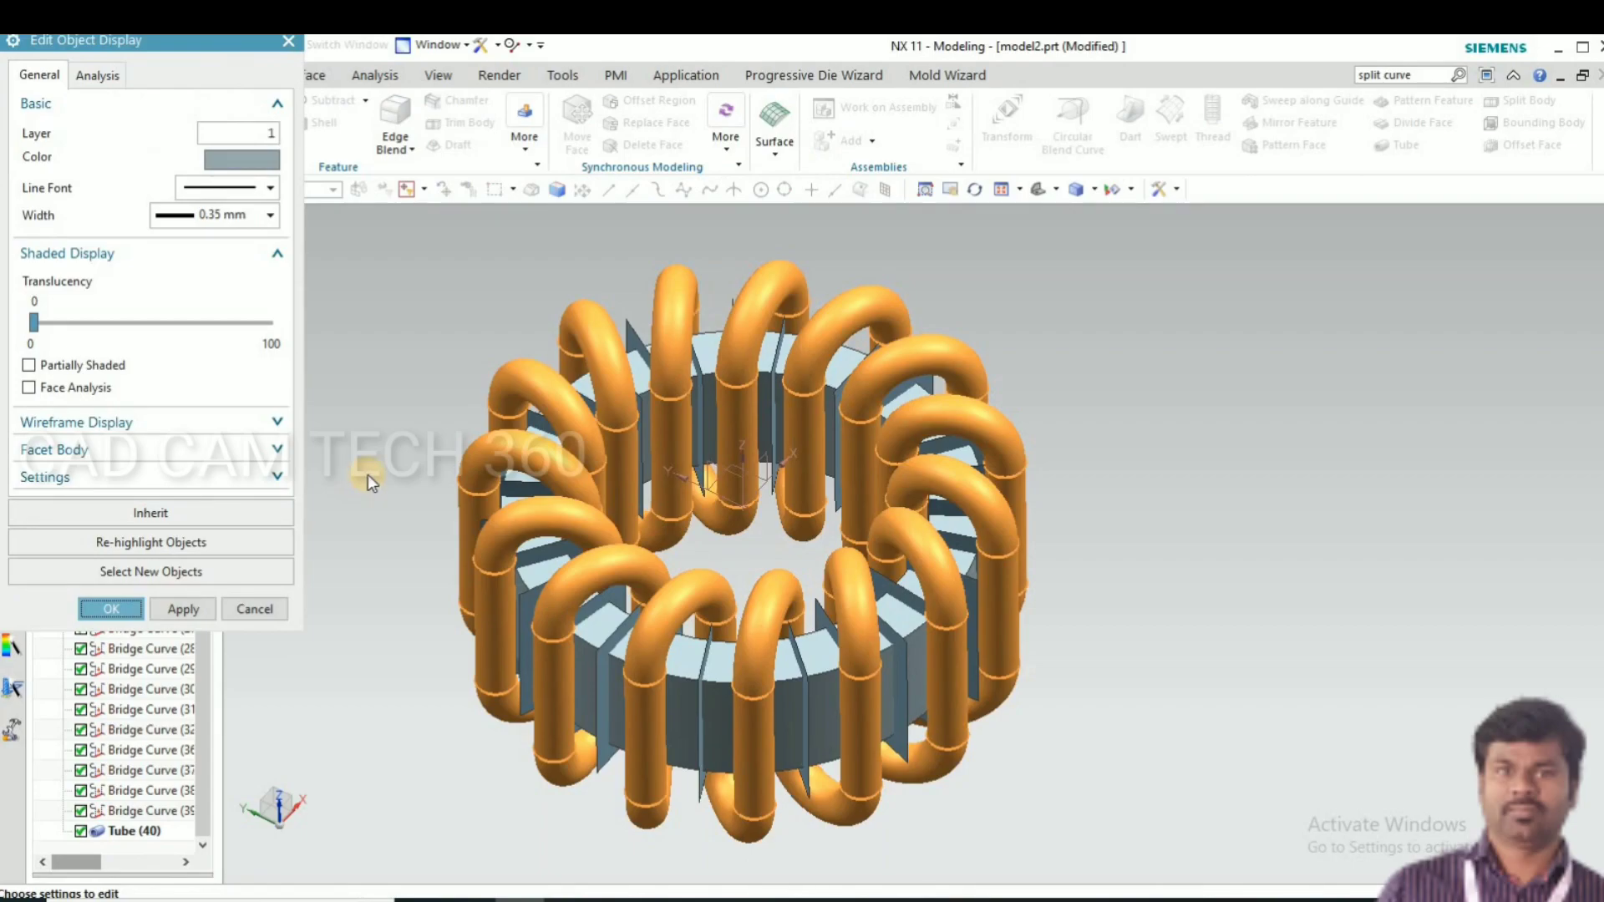
click(245, 157)
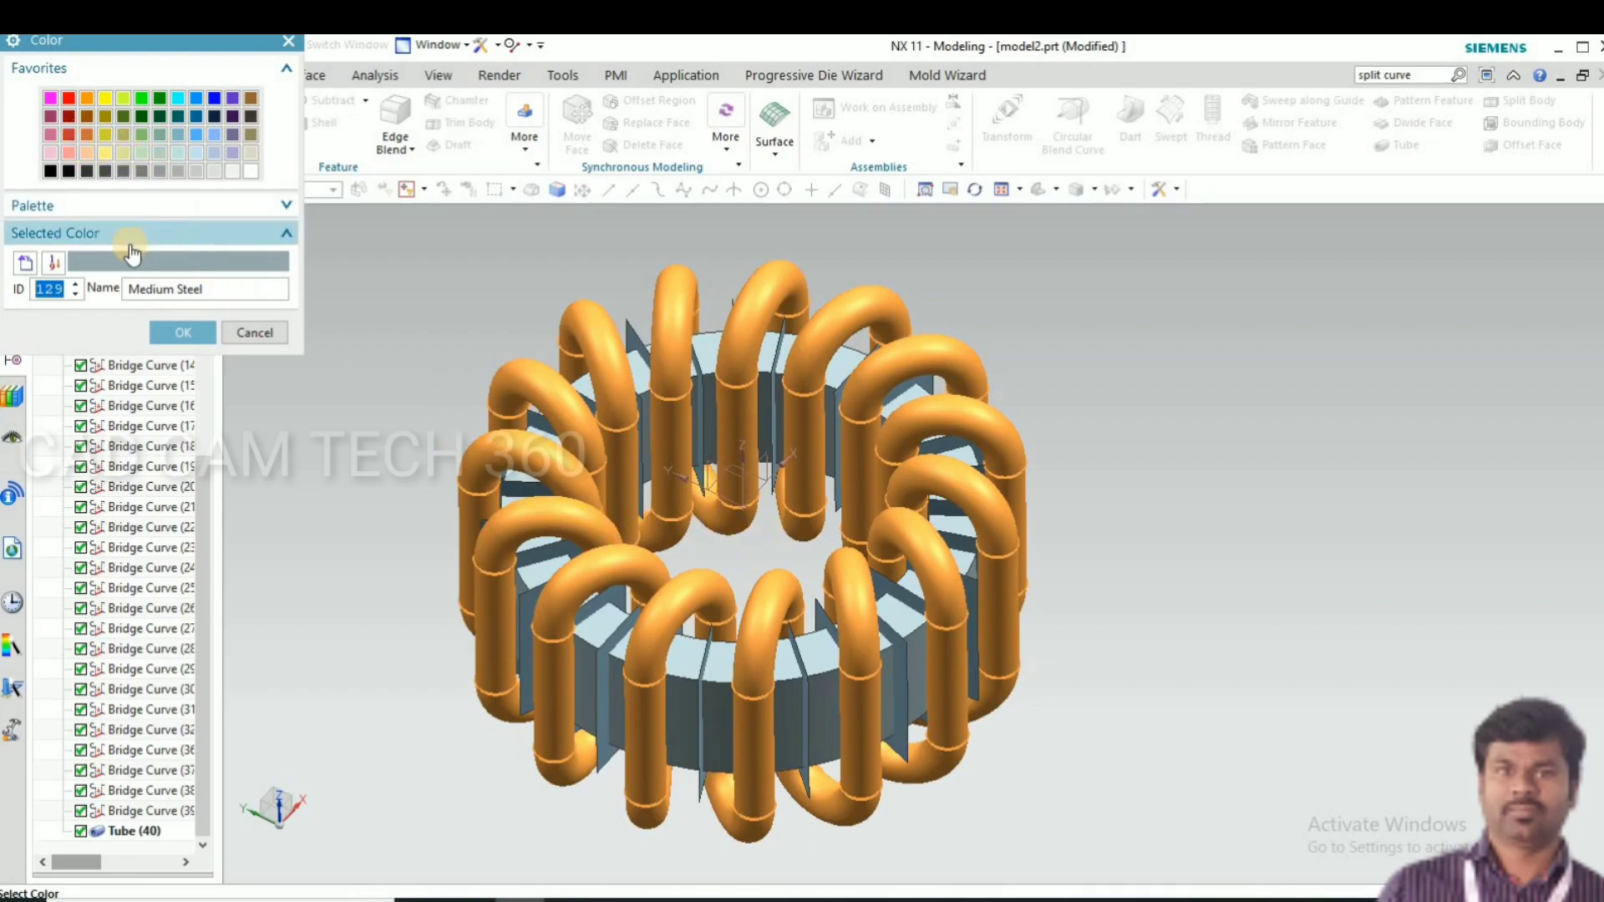
click(71, 206)
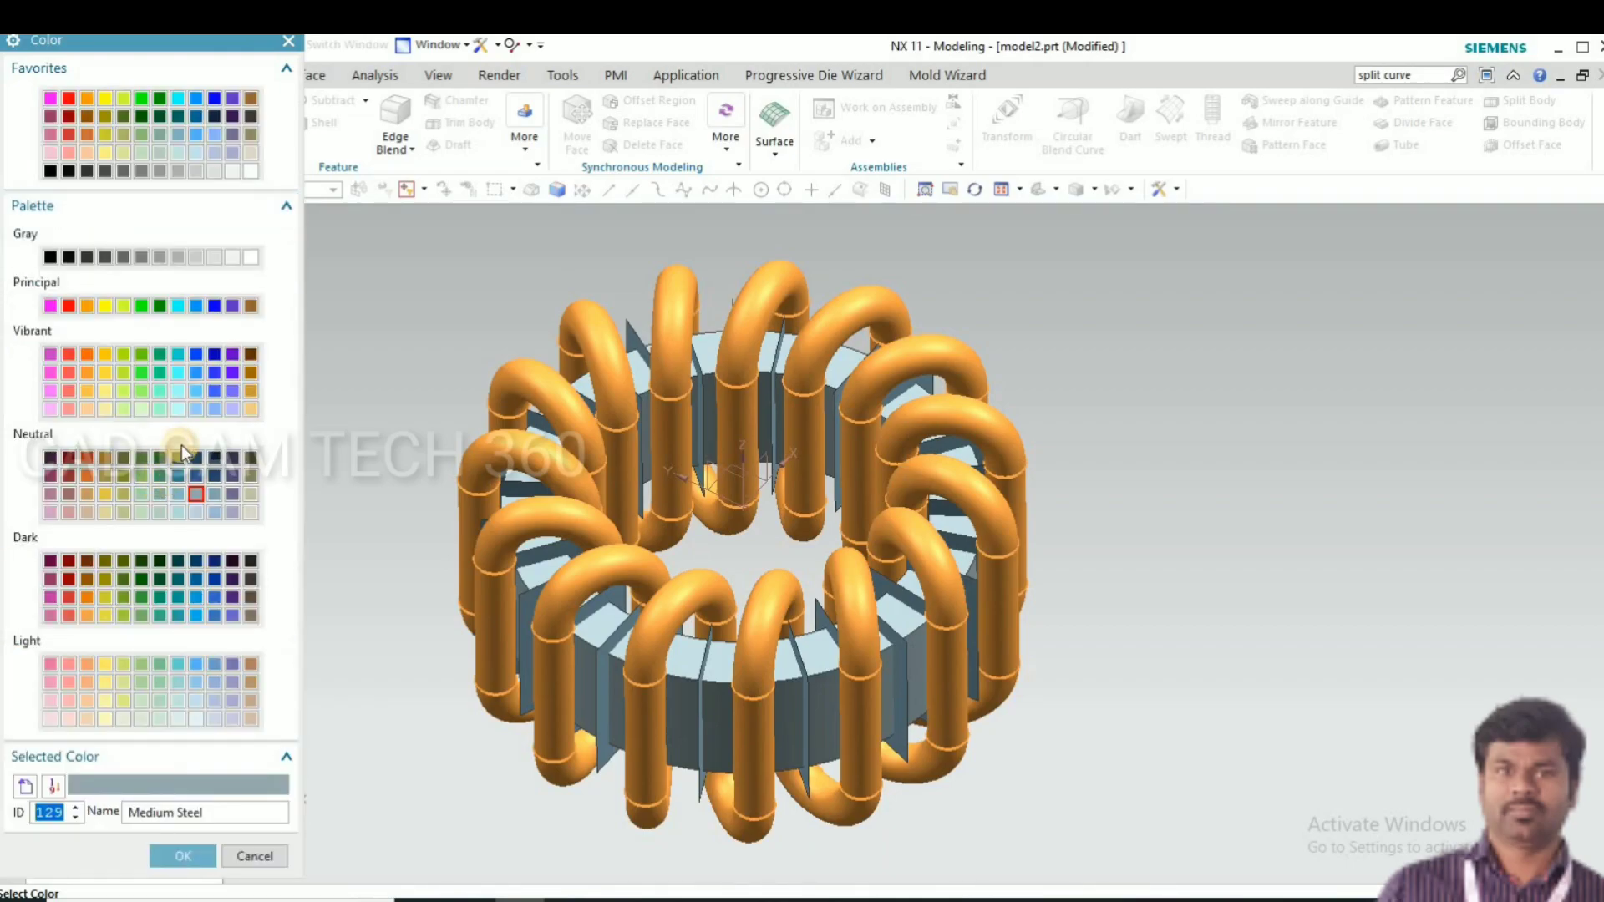
click(87, 598)
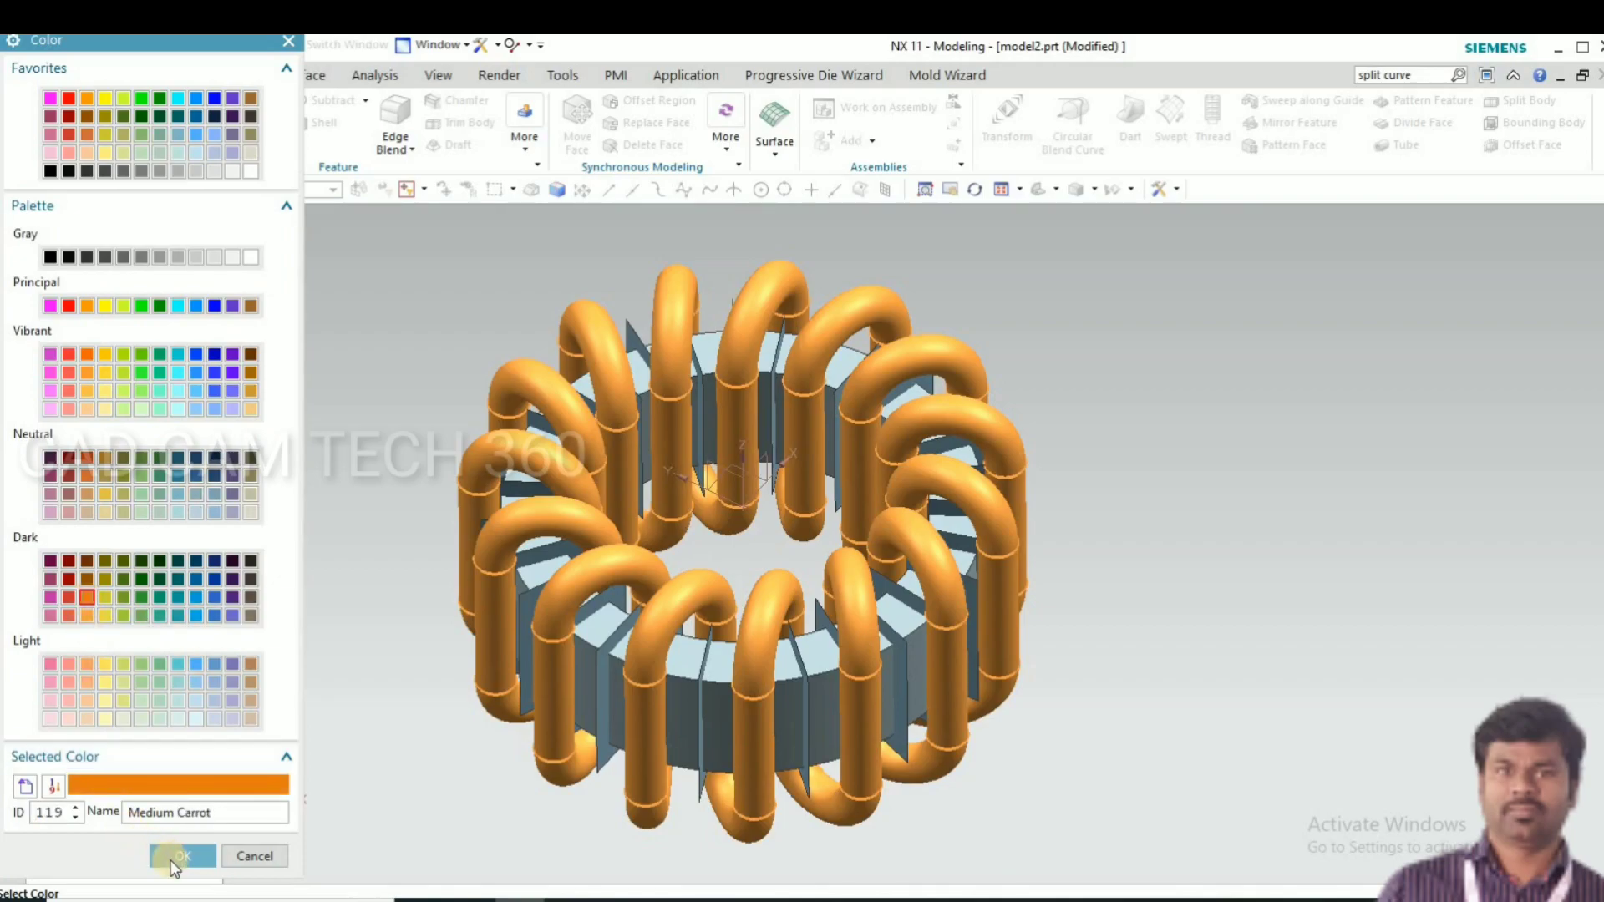
click(178, 857)
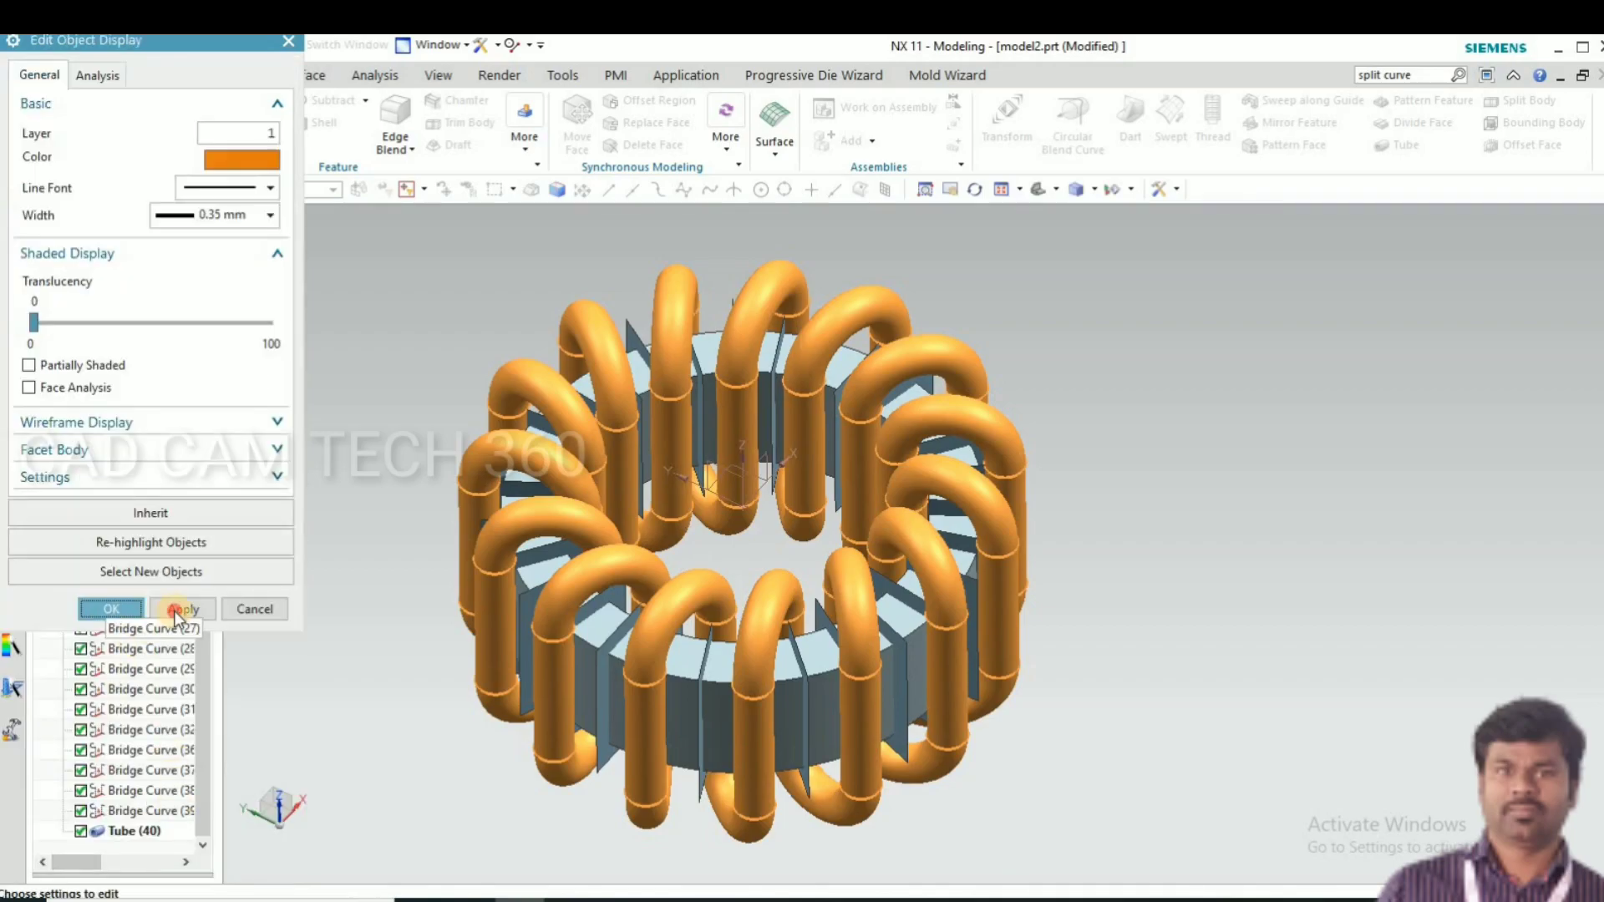
click(177, 609)
click(116, 606)
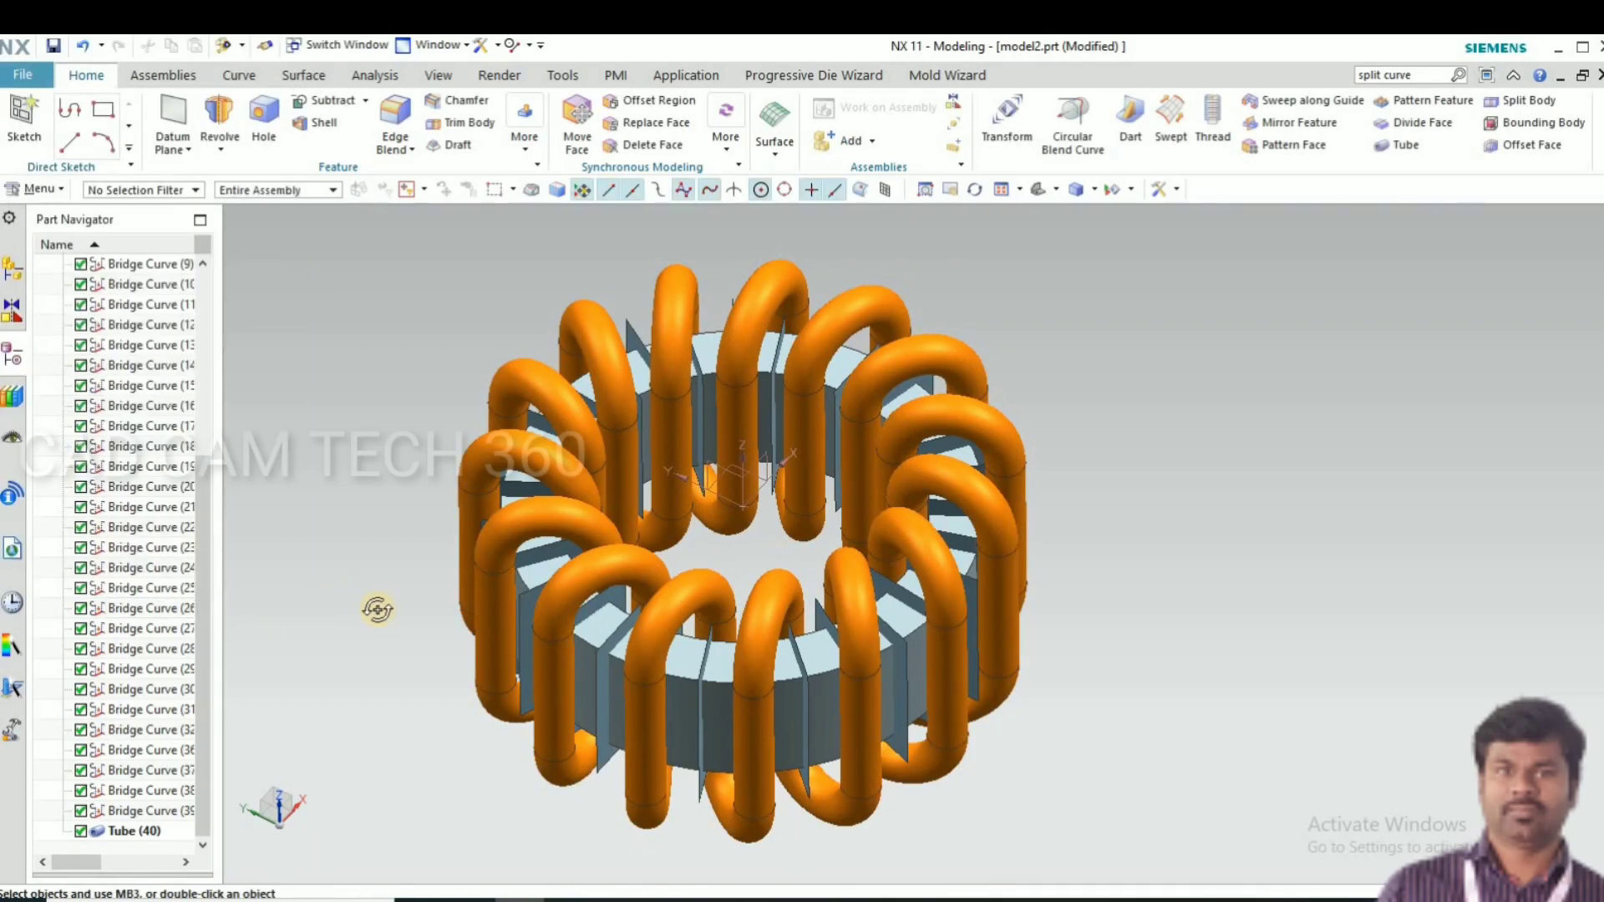
Recolour the ring core Extrude (3) to Light Gray (44) through Edit Object Display
mouse_move(377, 610)
middle_down()
mouse_move(409, 644)
mouse_move(691, 681)
middle_up()
scroll(691, 680, up, 3)
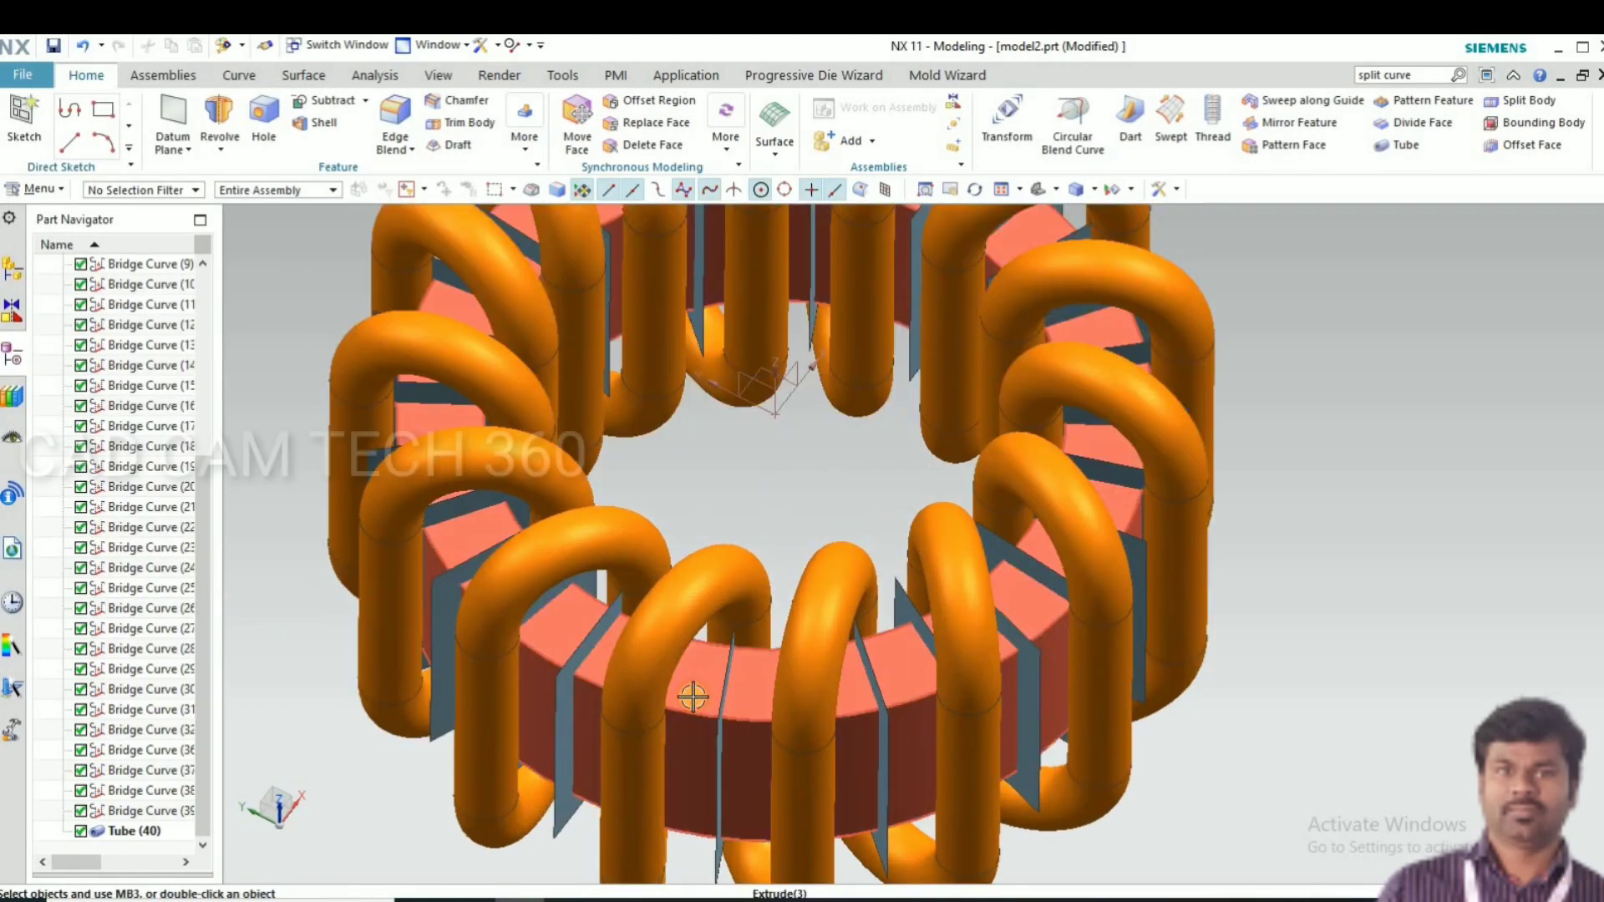
click(691, 697)
key(ctrl+j)
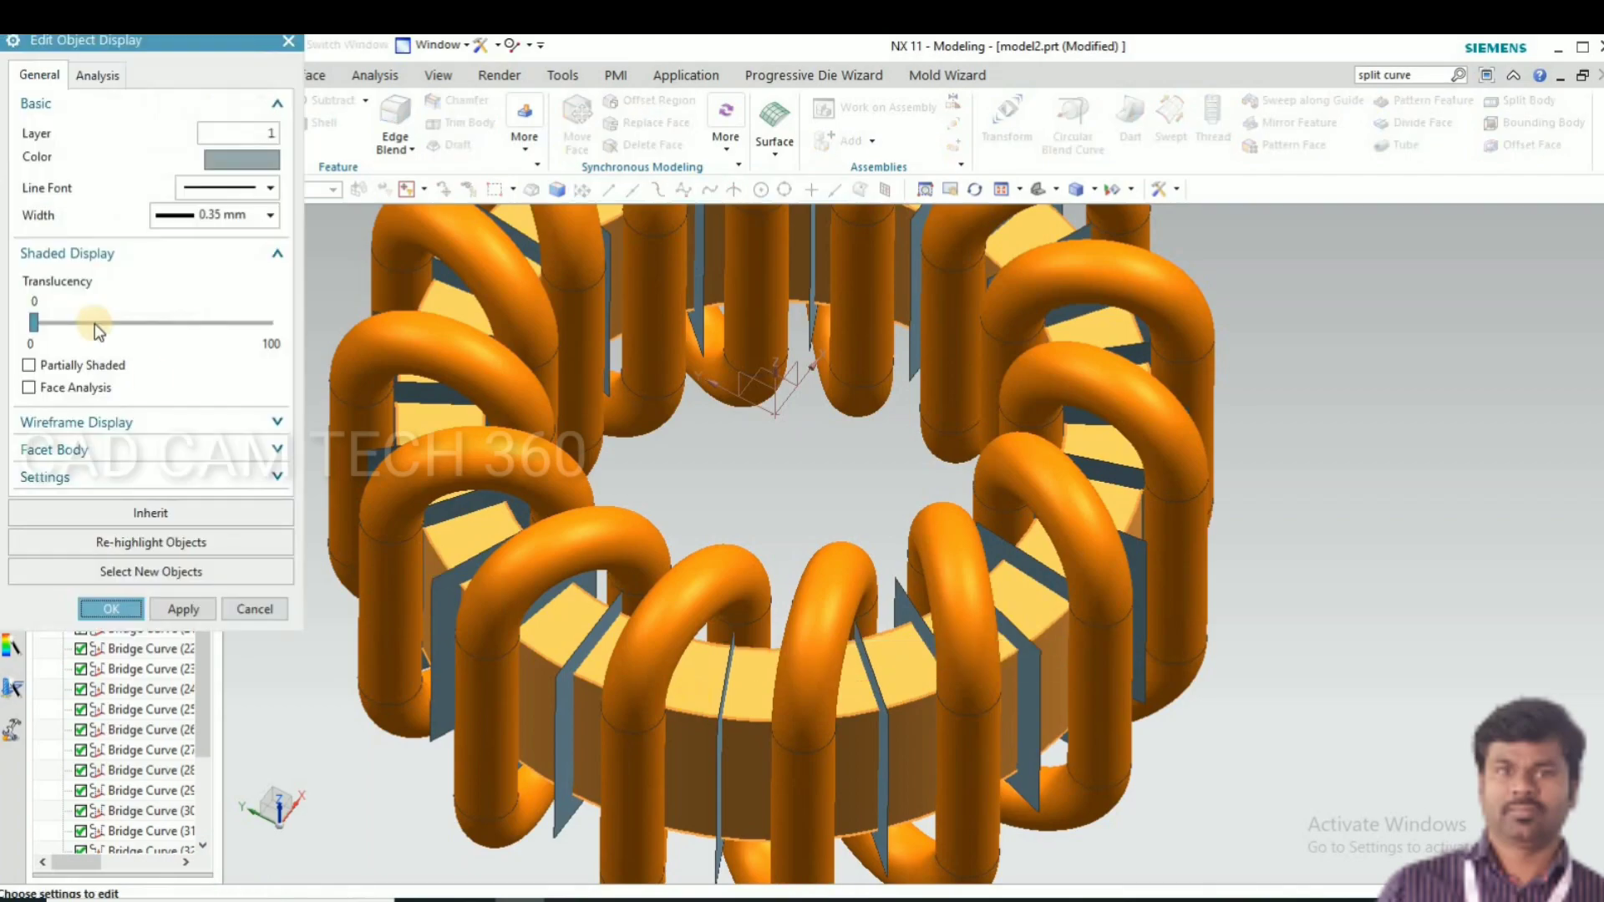
click(241, 162)
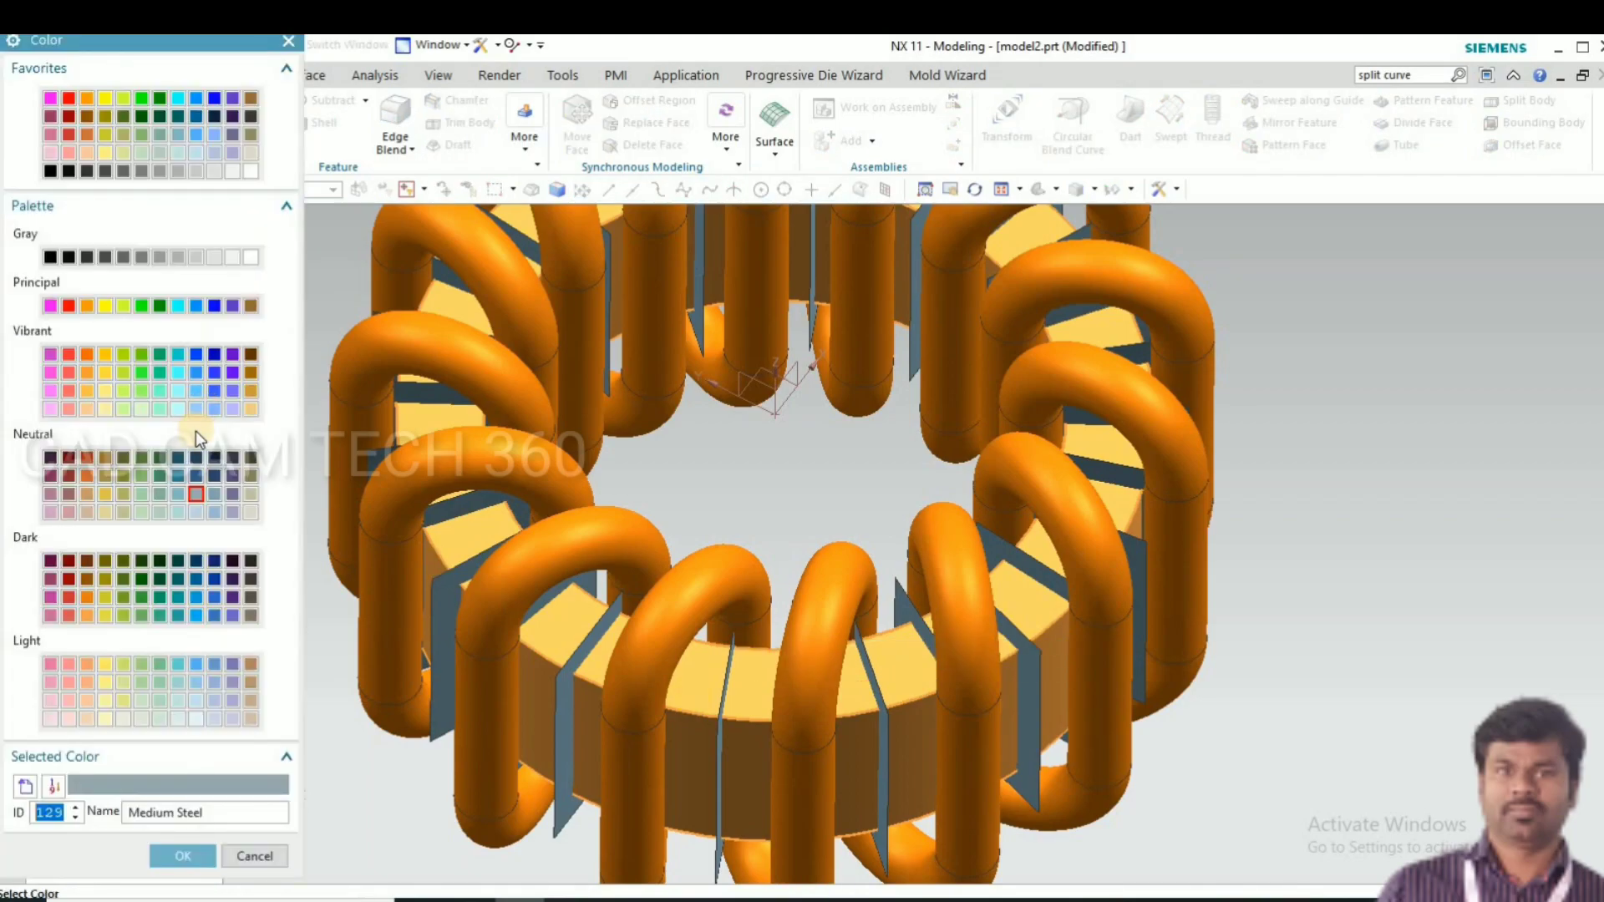
click(196, 258)
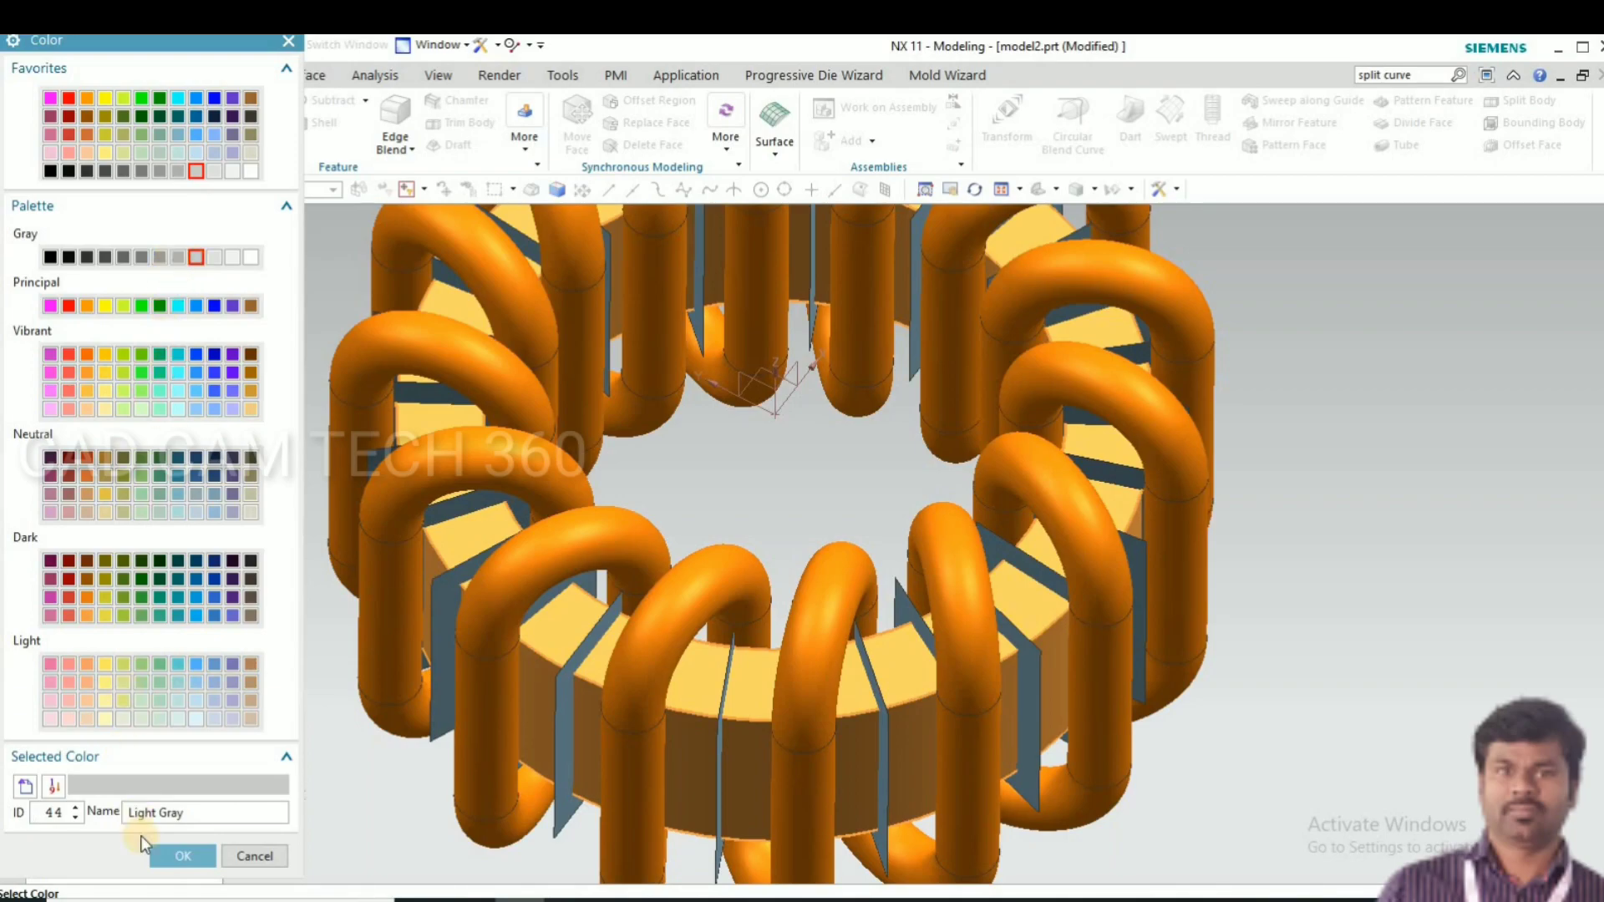
click(172, 856)
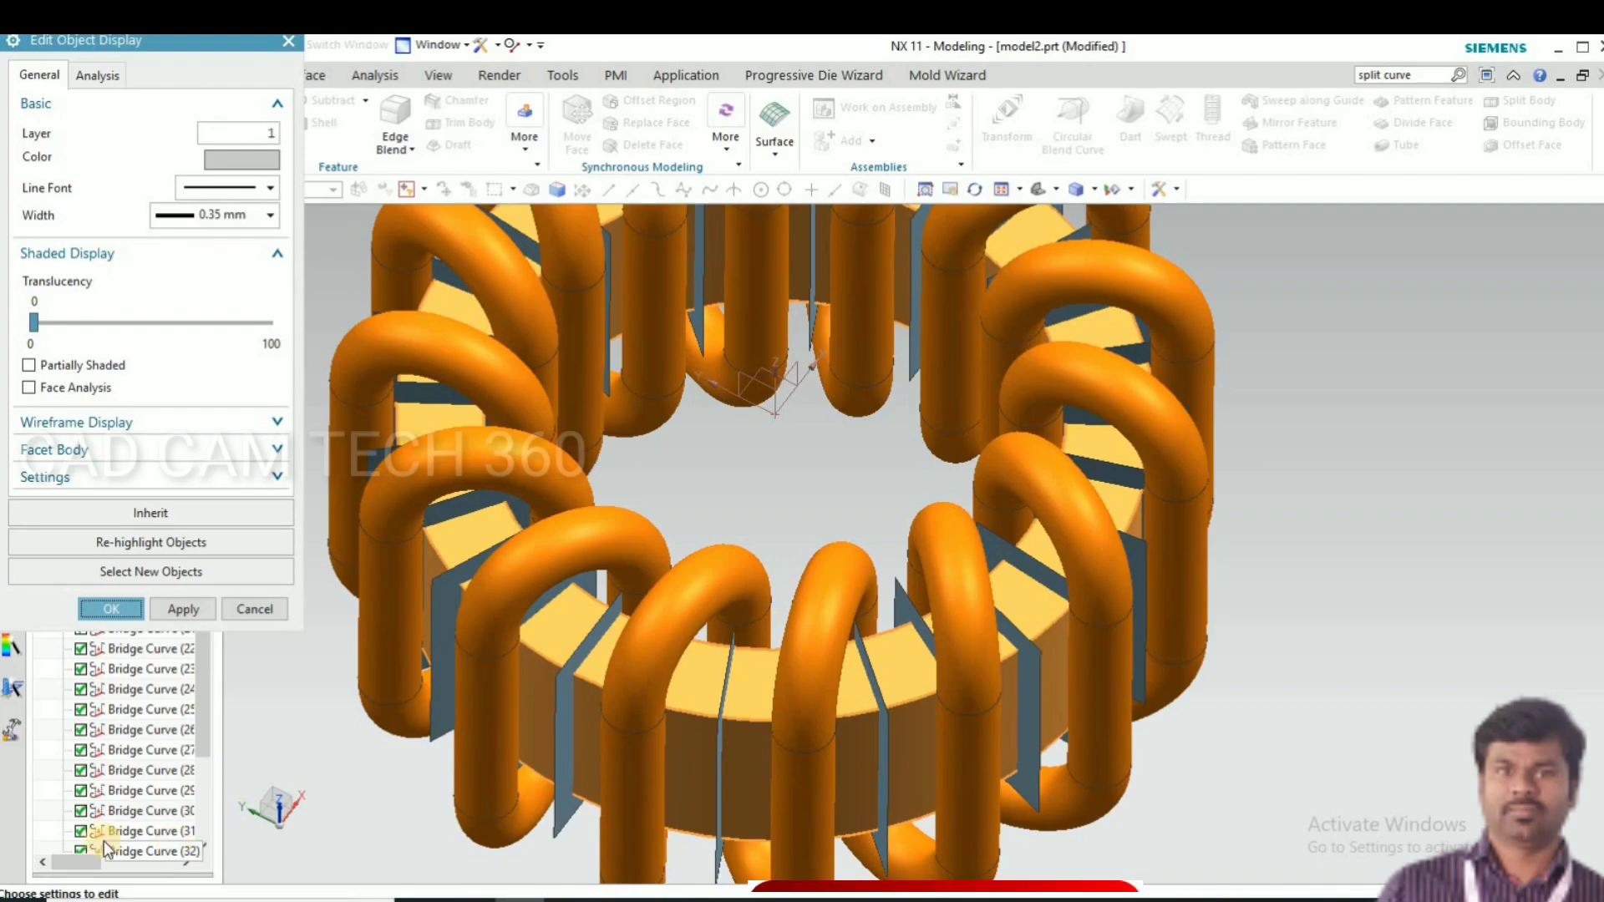
key(Return)
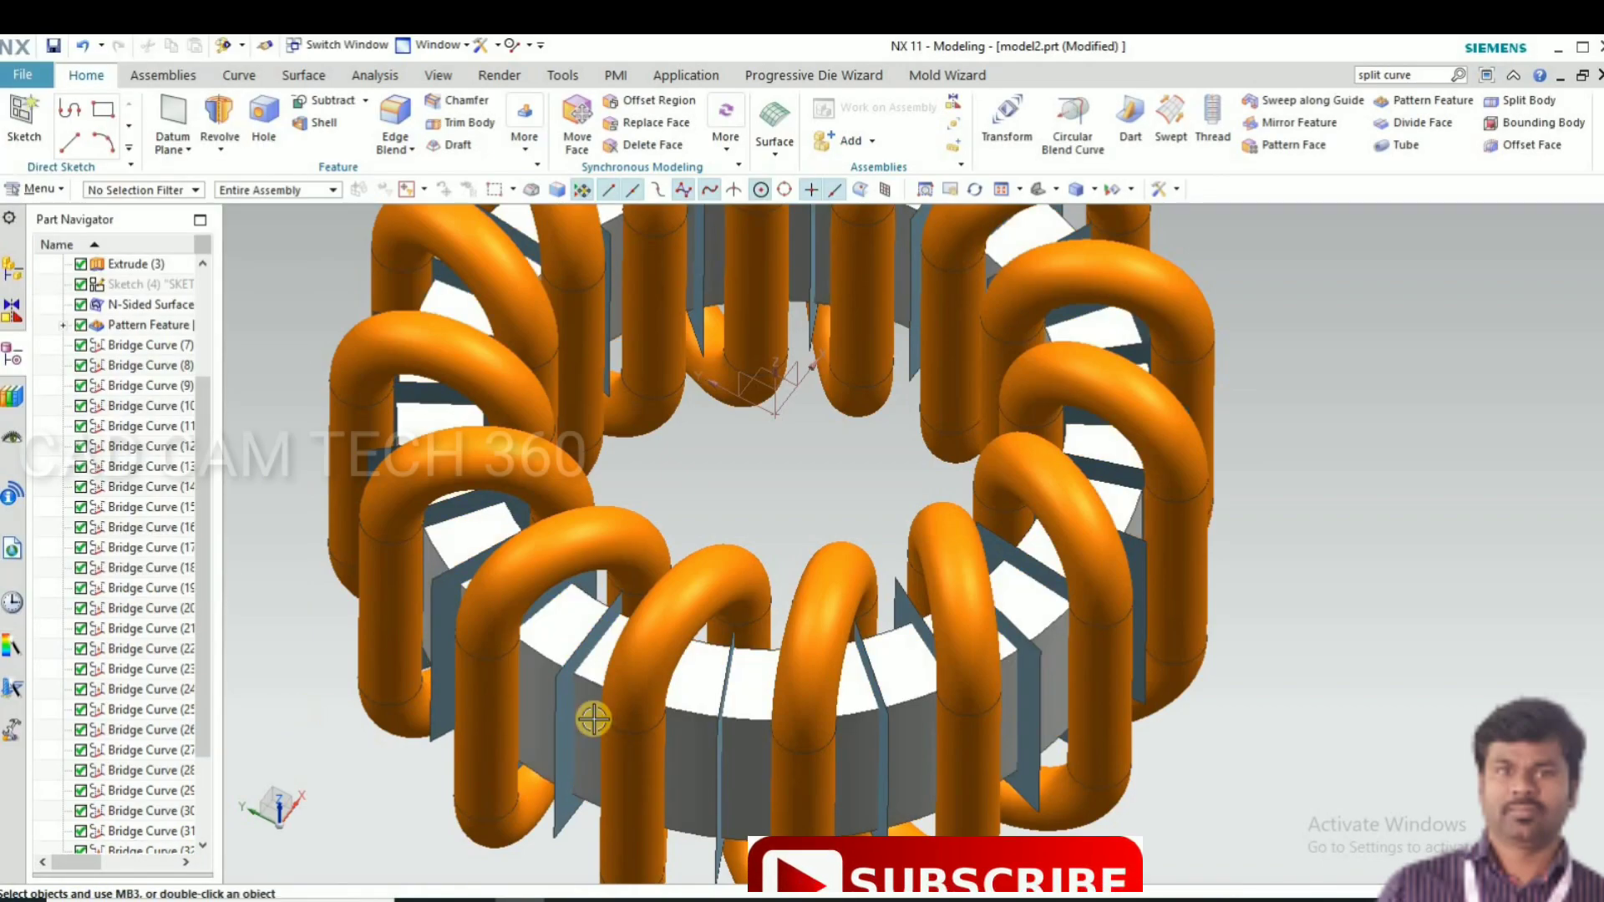
Save the part file and start the Show picker for hidden bodies
click(704, 674)
scroll(705, 674, down, 3)
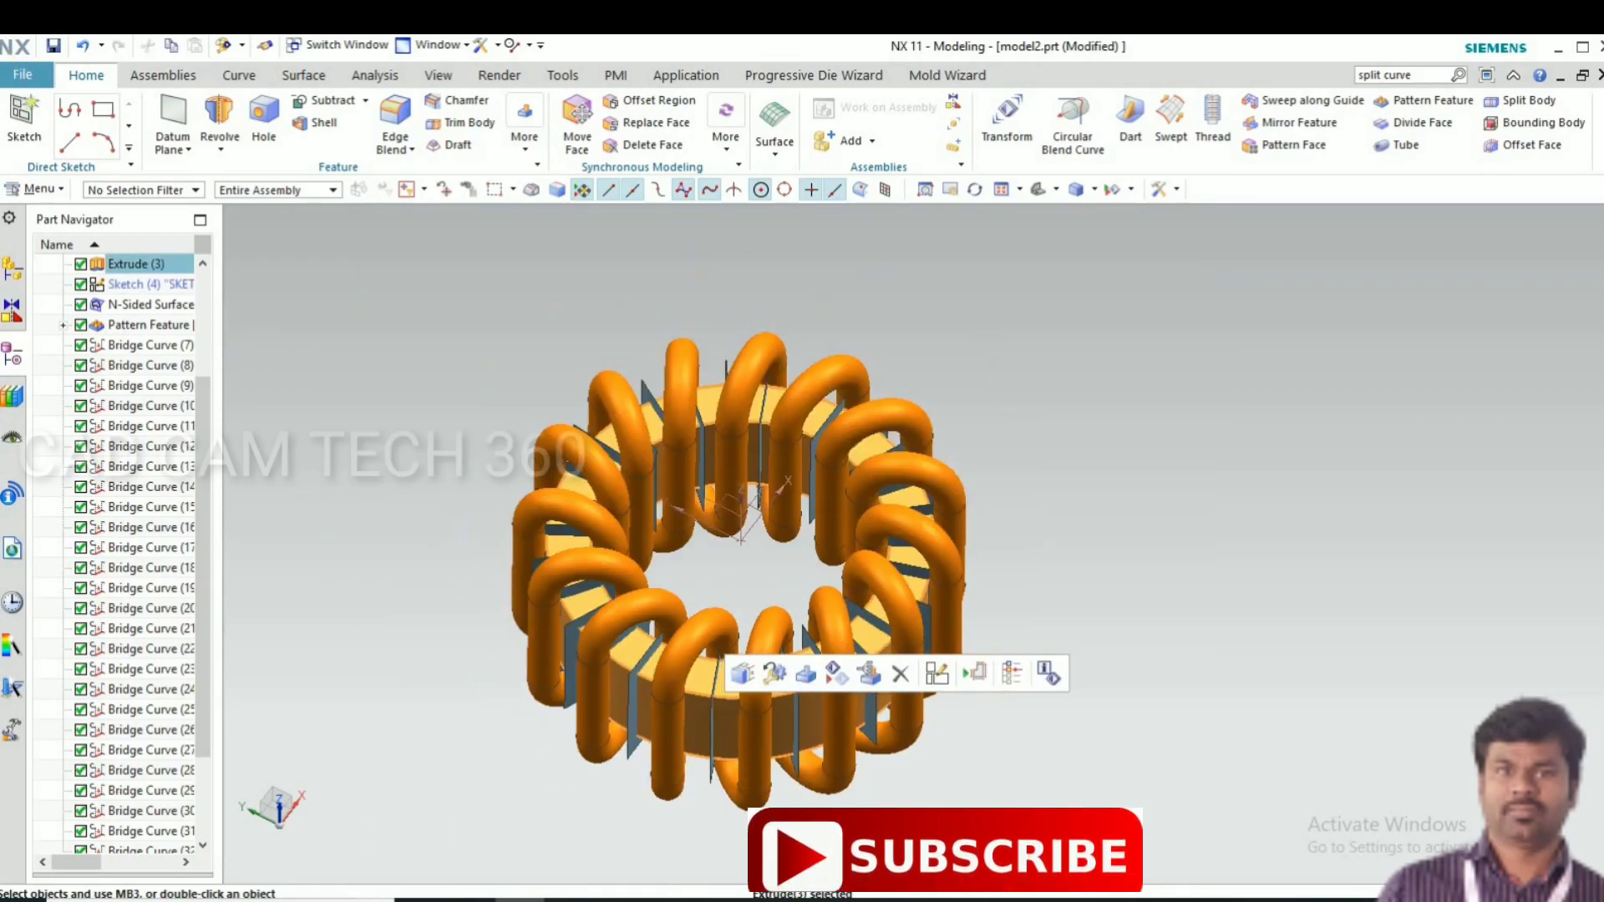
key(ctrl+s)
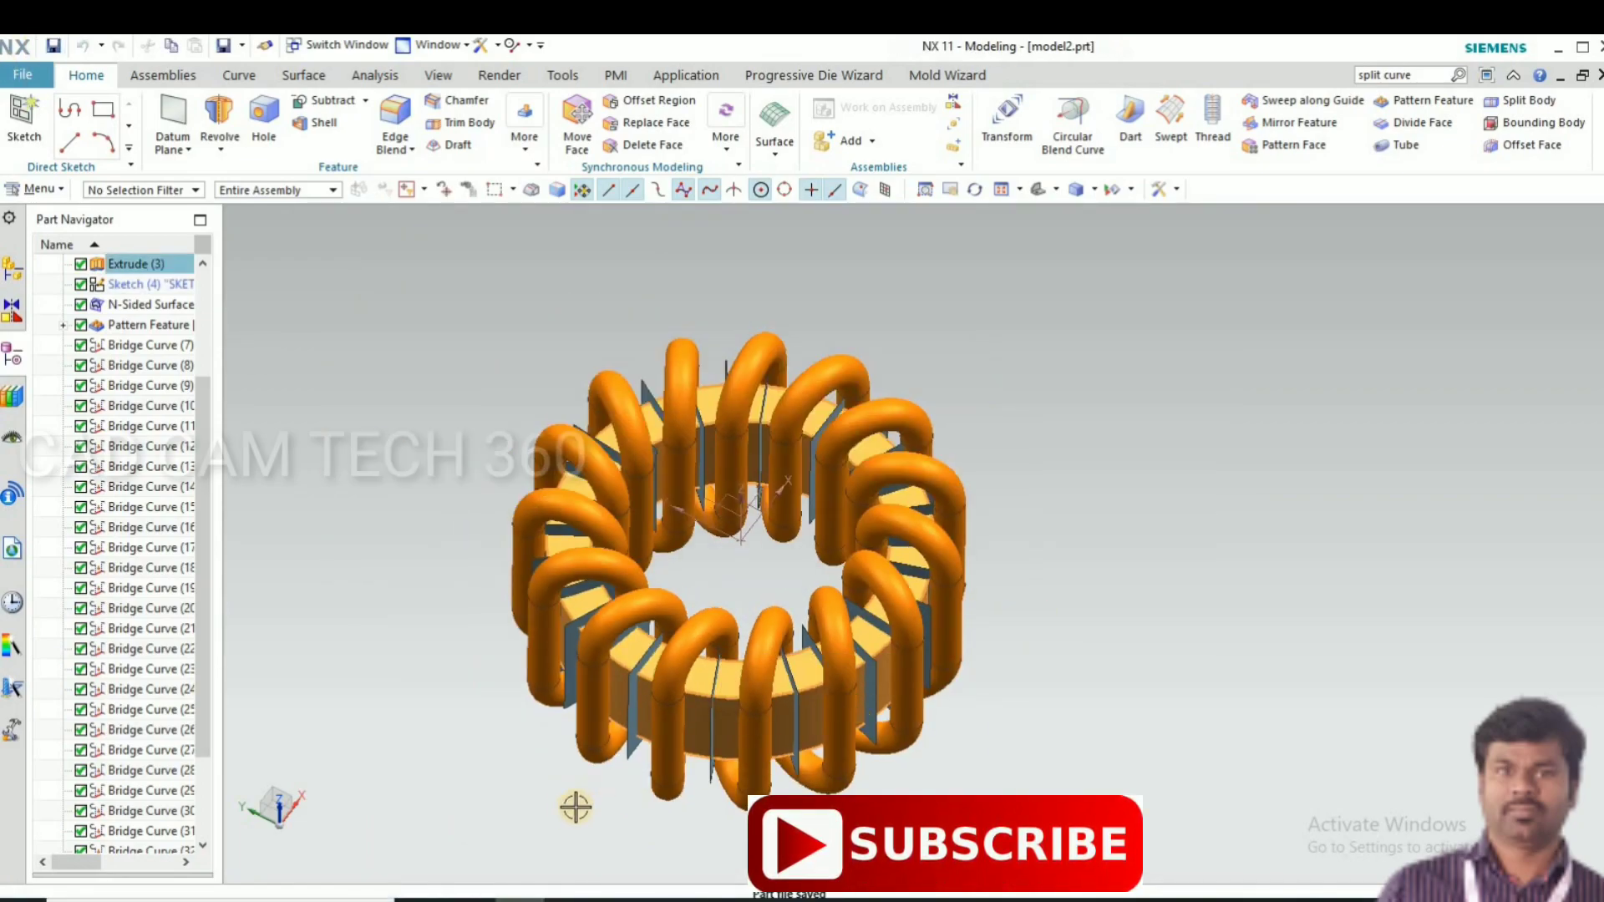
key(ctrl+shift+k)
scroll(777, 516, up, 3)
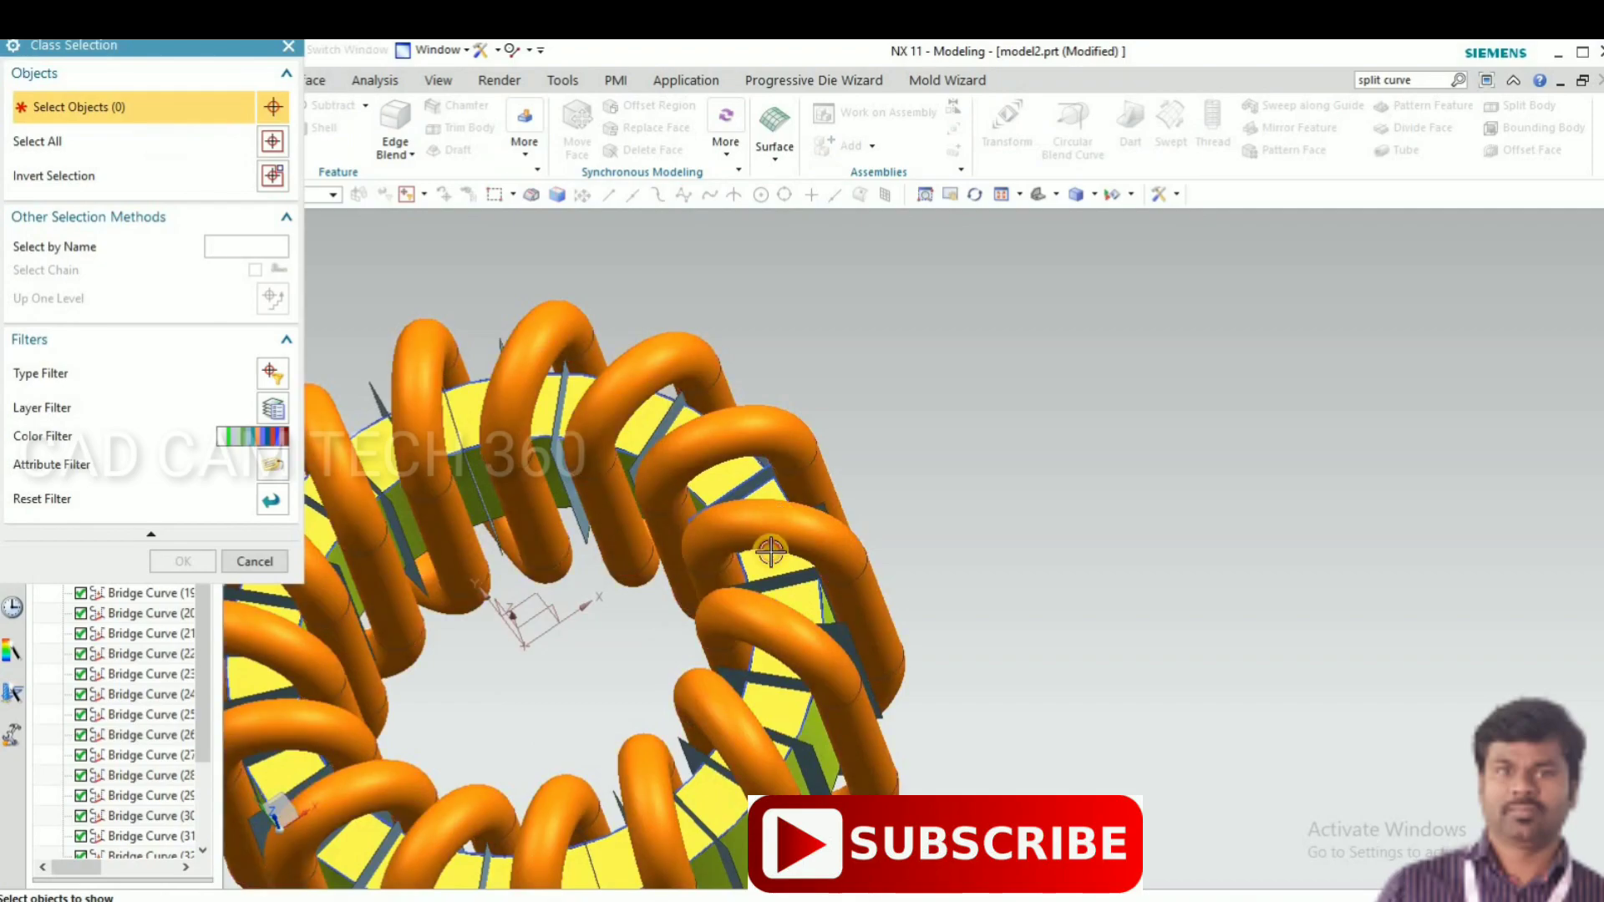
Show the two hidden solid bodies so the orange coil wraps the ring core
click(767, 551)
scroll(770, 562, up, 4)
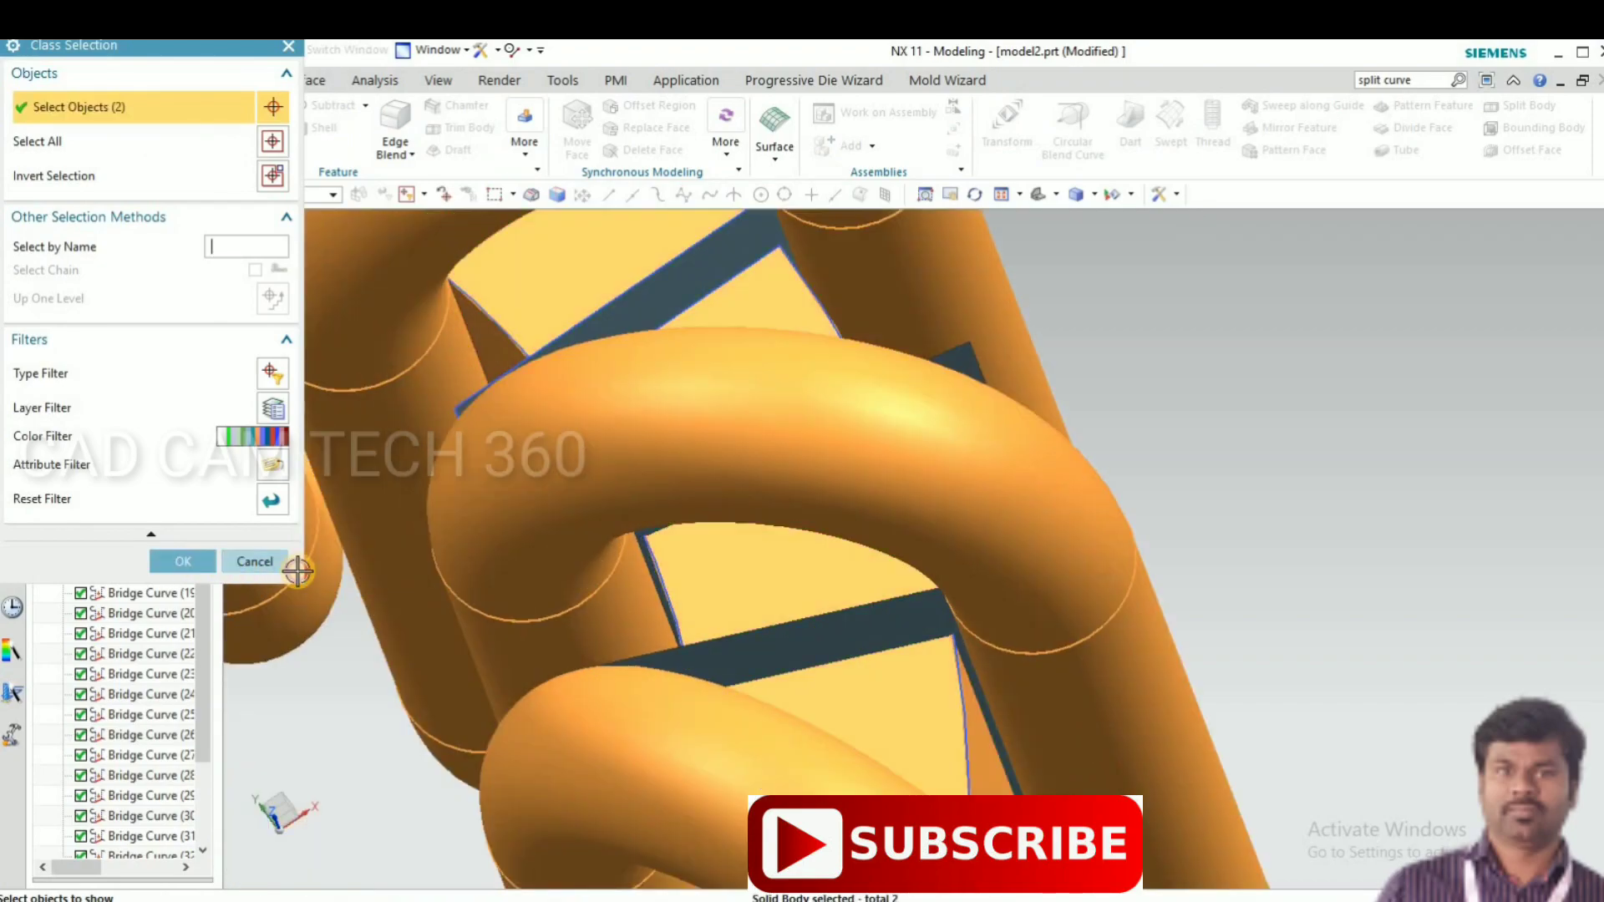
click(183, 561)
scroll(716, 502, down, 3)
scroll(806, 563, down, 3)
mouse_move(895, 634)
middle_down()
mouse_move(912, 621)
mouse_move(513, 664)
middle_up()
scroll(510, 776, up, 2)
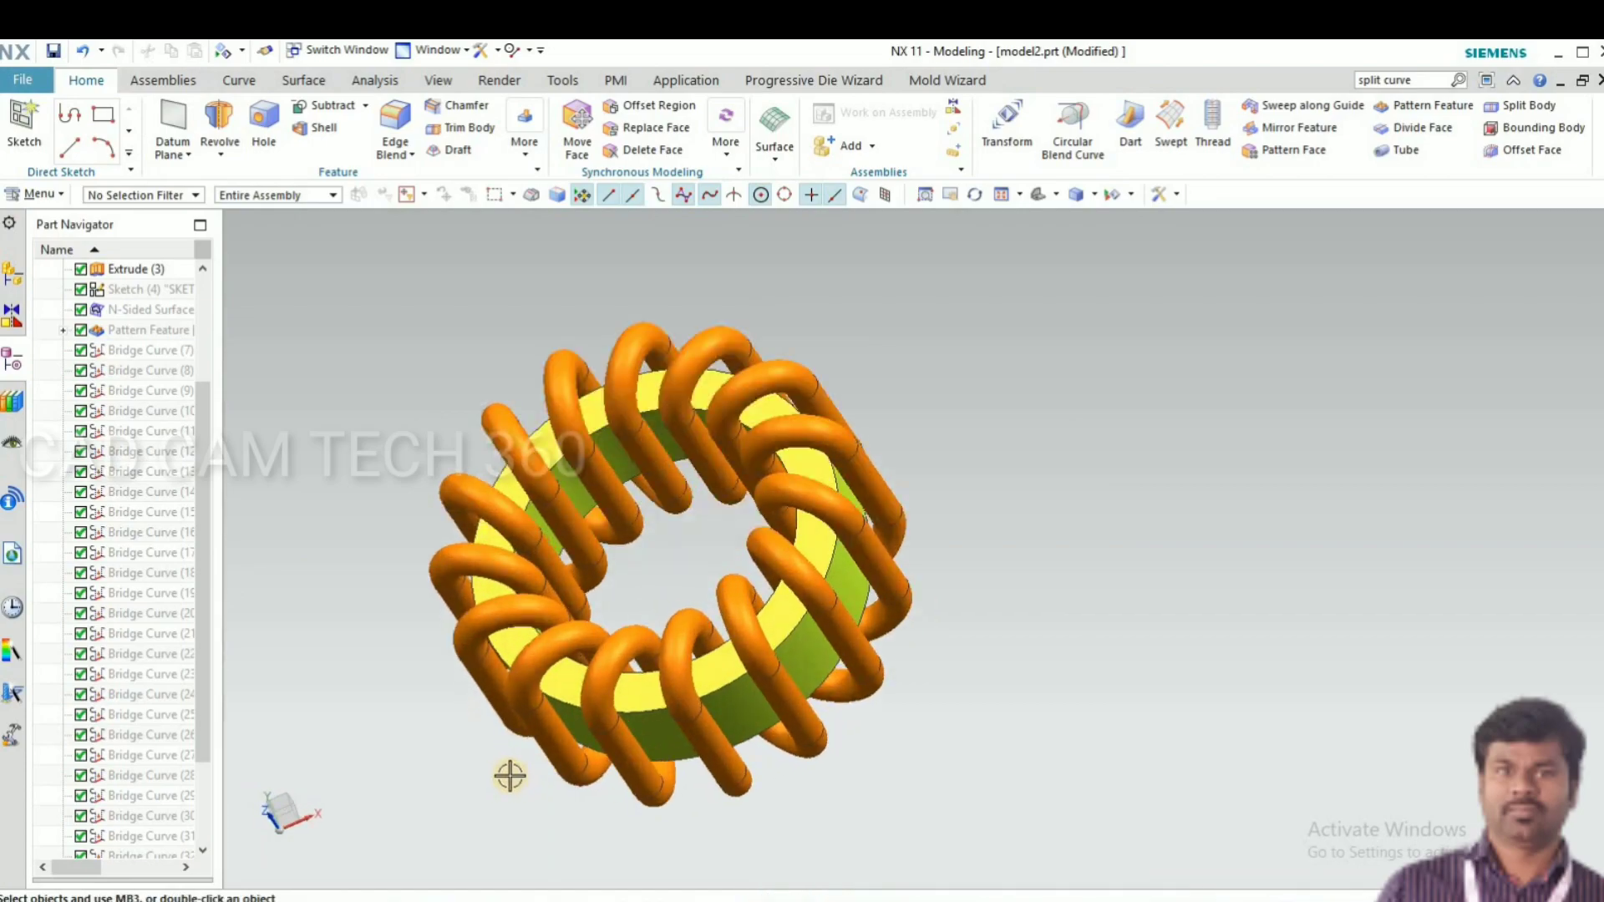
scroll(437, 703, down, 3)
mouse_move(438, 703)
middle_down()
mouse_move(447, 720)
mouse_move(653, 706)
middle_up()
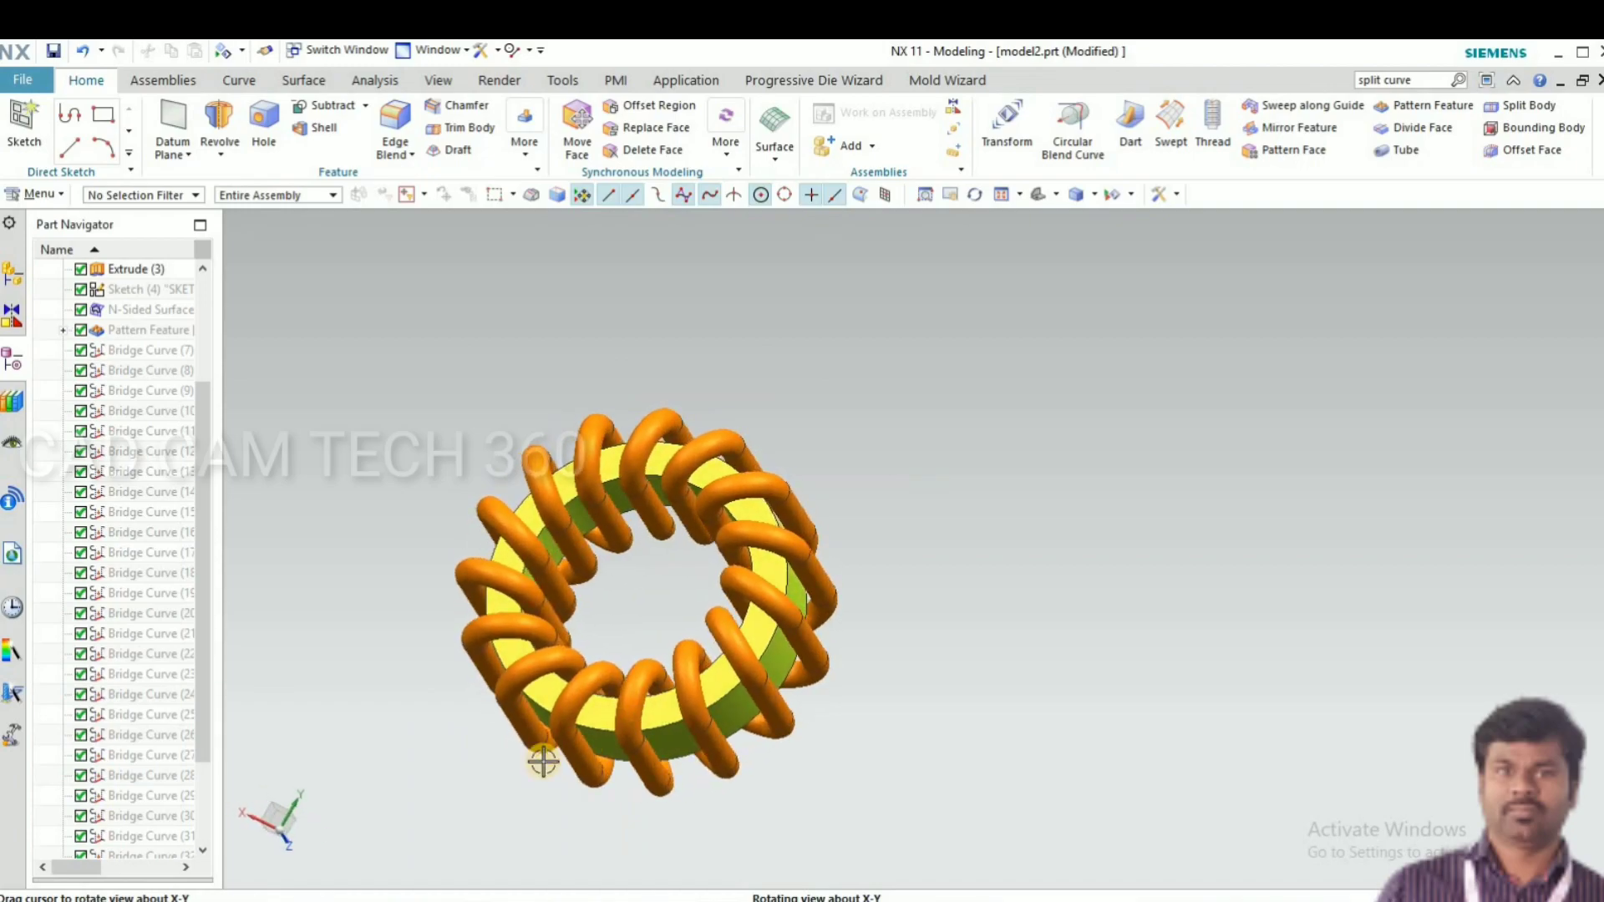
middle_drag(542, 761, 511, 755)
scroll(405, 702, up, 3)
middle_drag(405, 701, 392, 690)
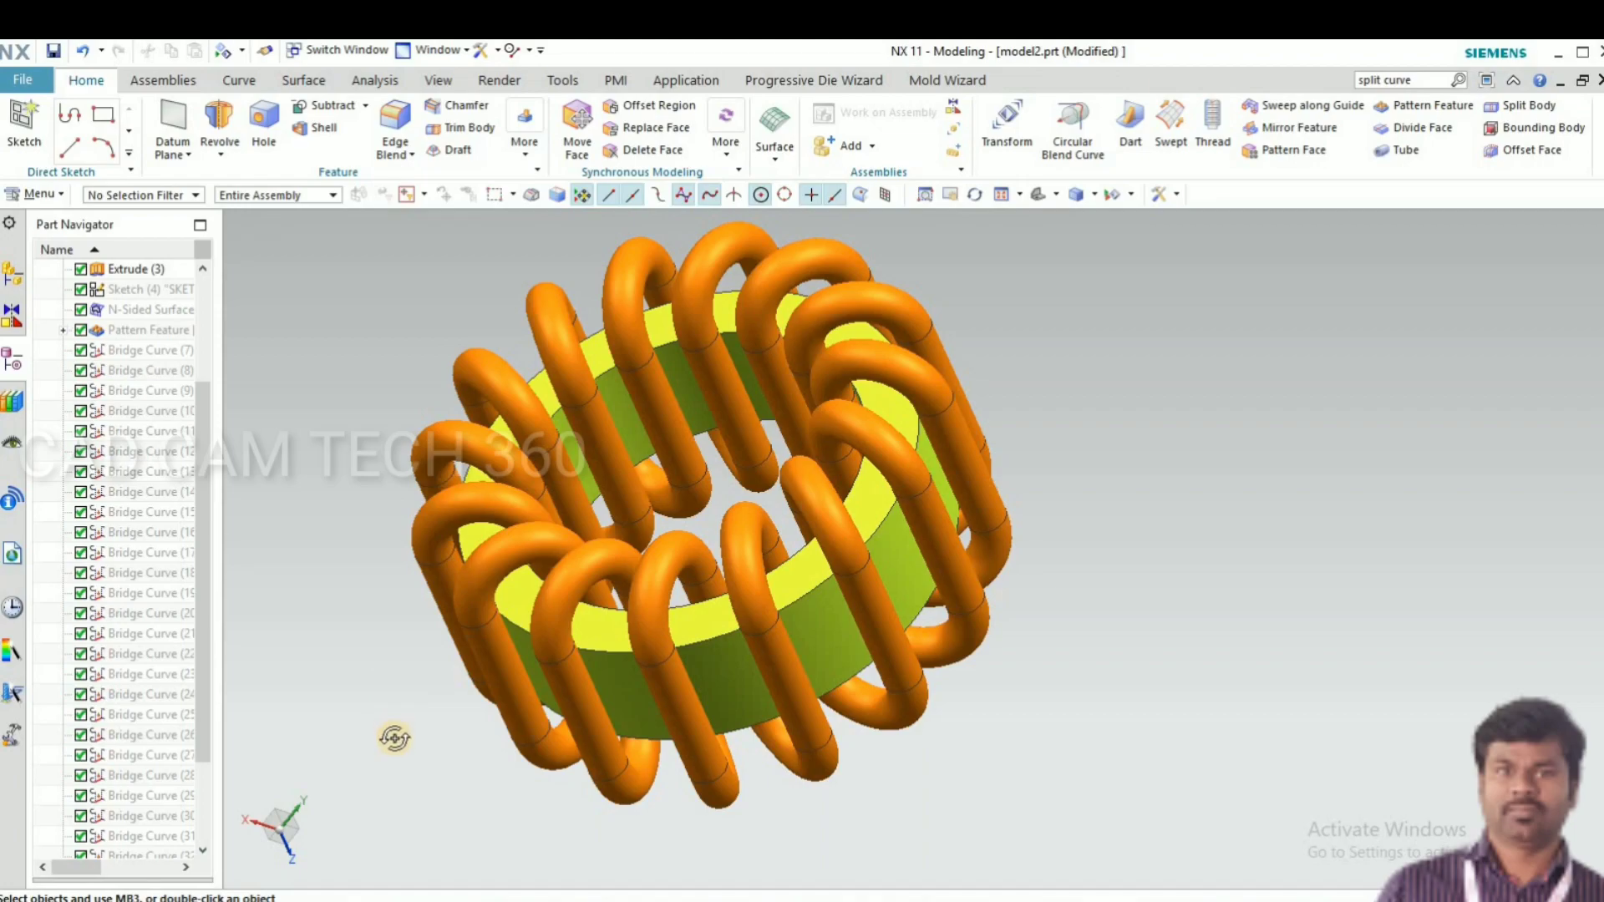
key(F8)
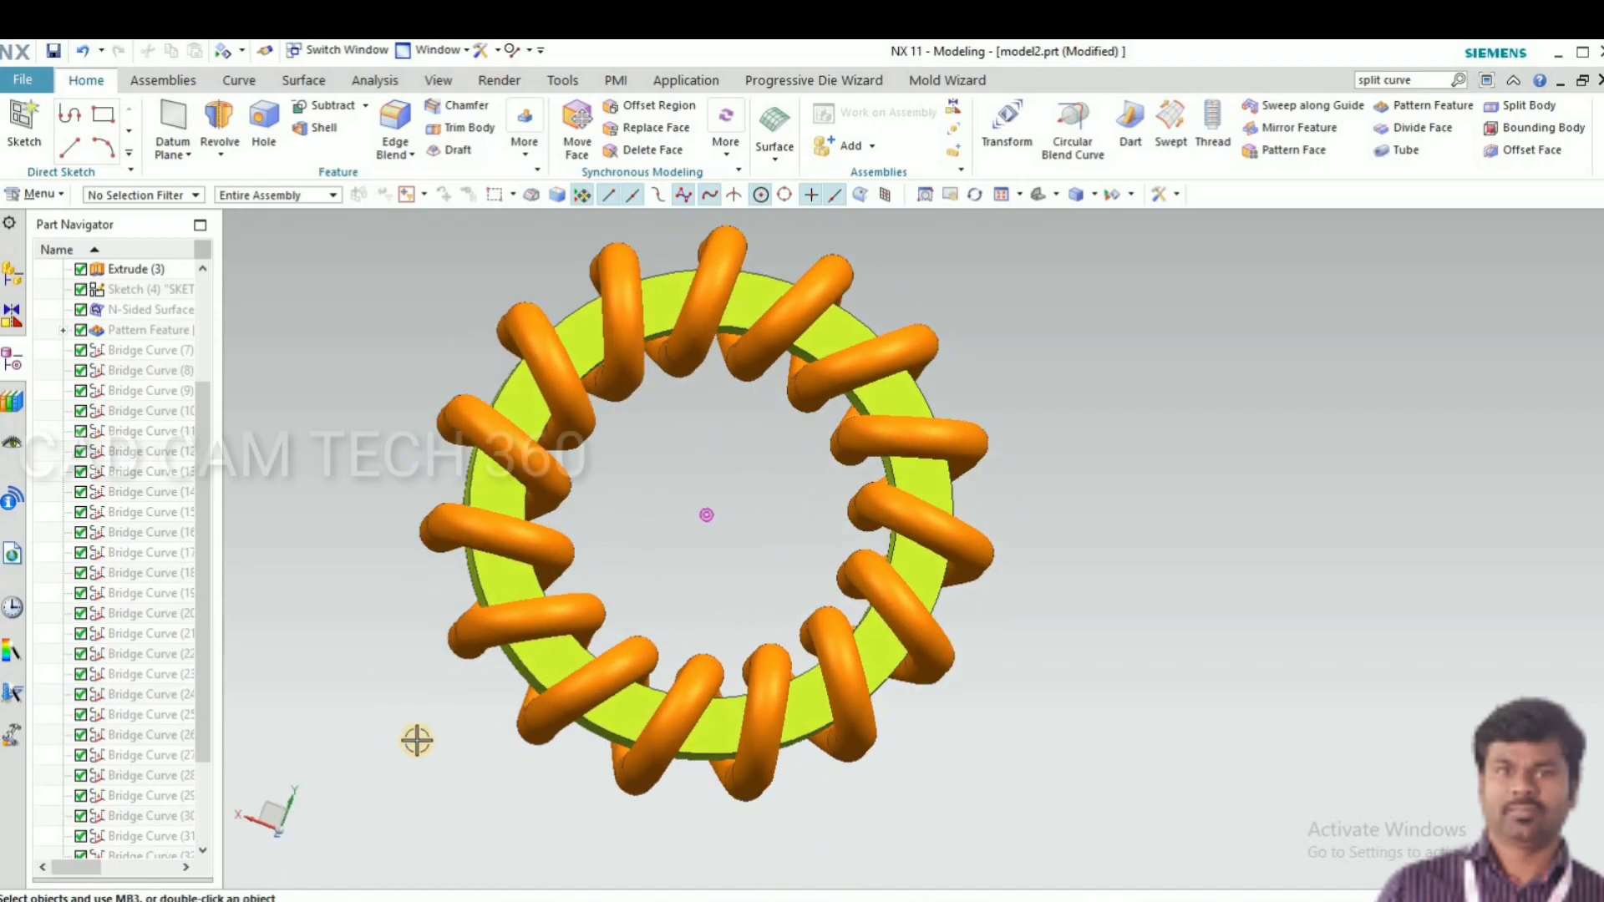
key(F8)
middle_drag(424, 742, 400, 742)
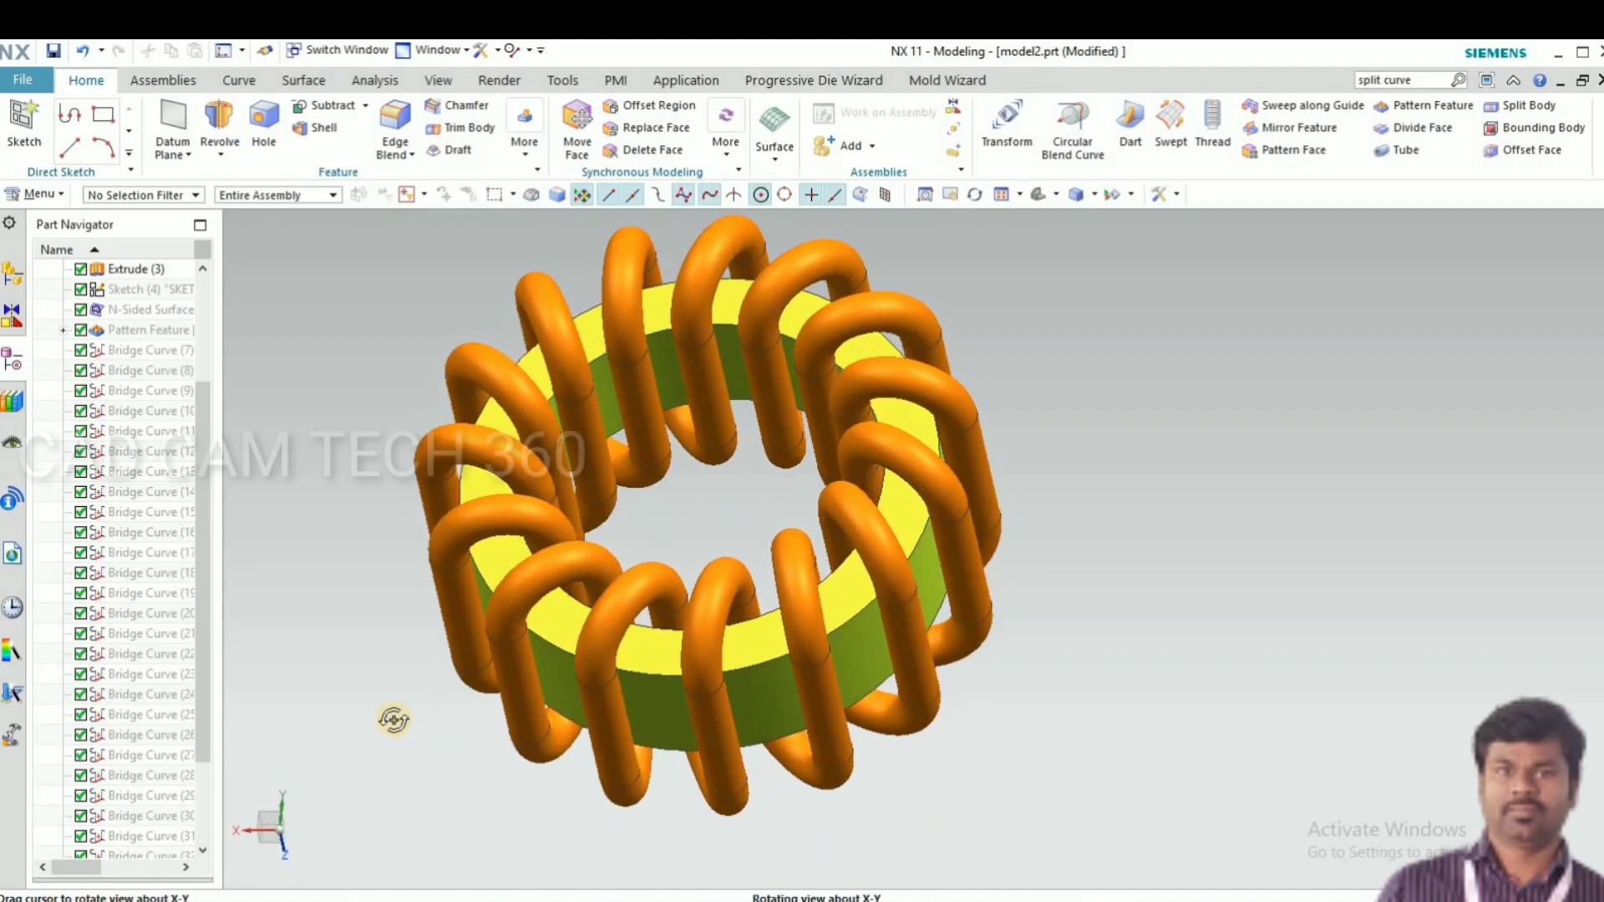
scroll(399, 743, down, 2)
scroll(401, 734, down, 2)
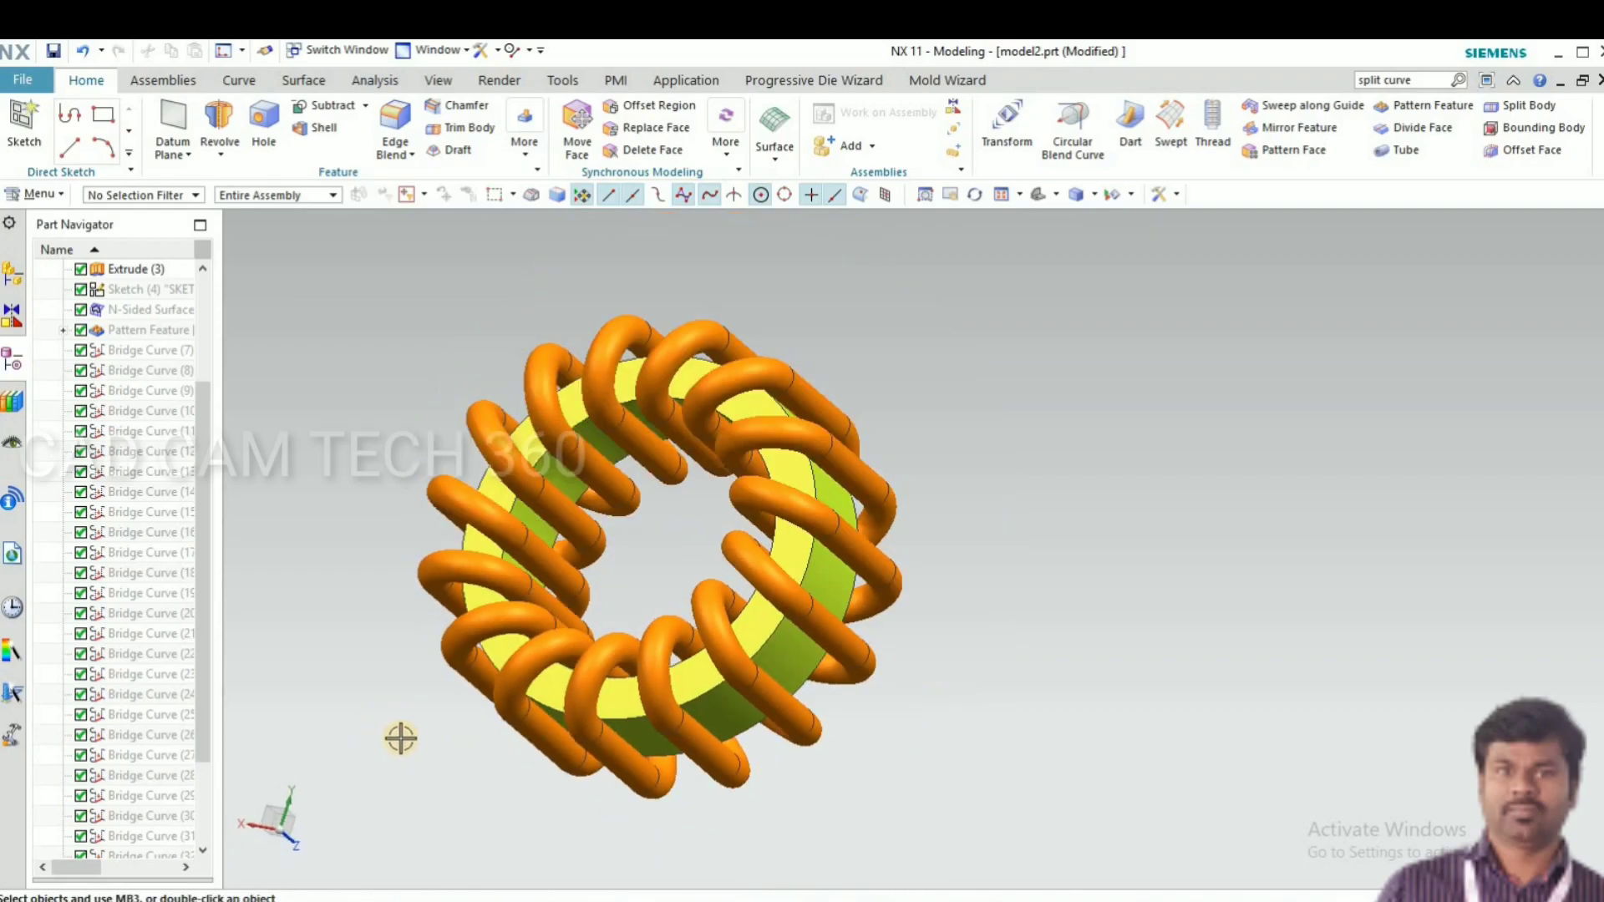
mouse_move(429, 741)
middle_down()
mouse_move(358, 685)
mouse_move(376, 652)
mouse_move(339, 615)
mouse_move(335, 628)
middle_up()
scroll(383, 710, up, 3)
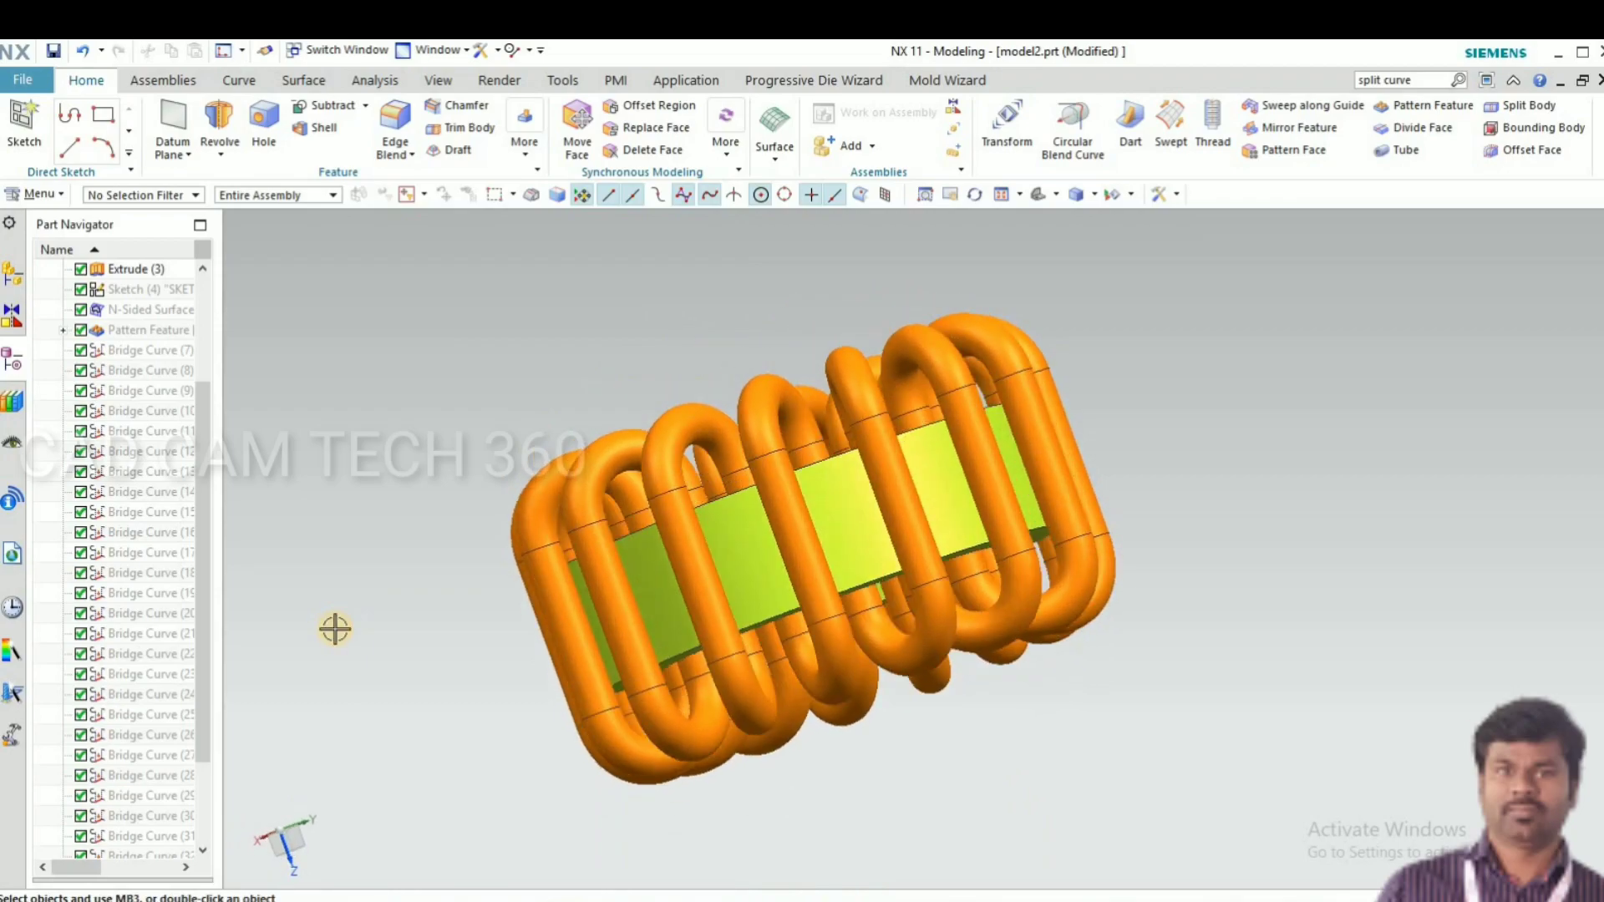
key(F8)
scroll(1073, 623, up, 2)
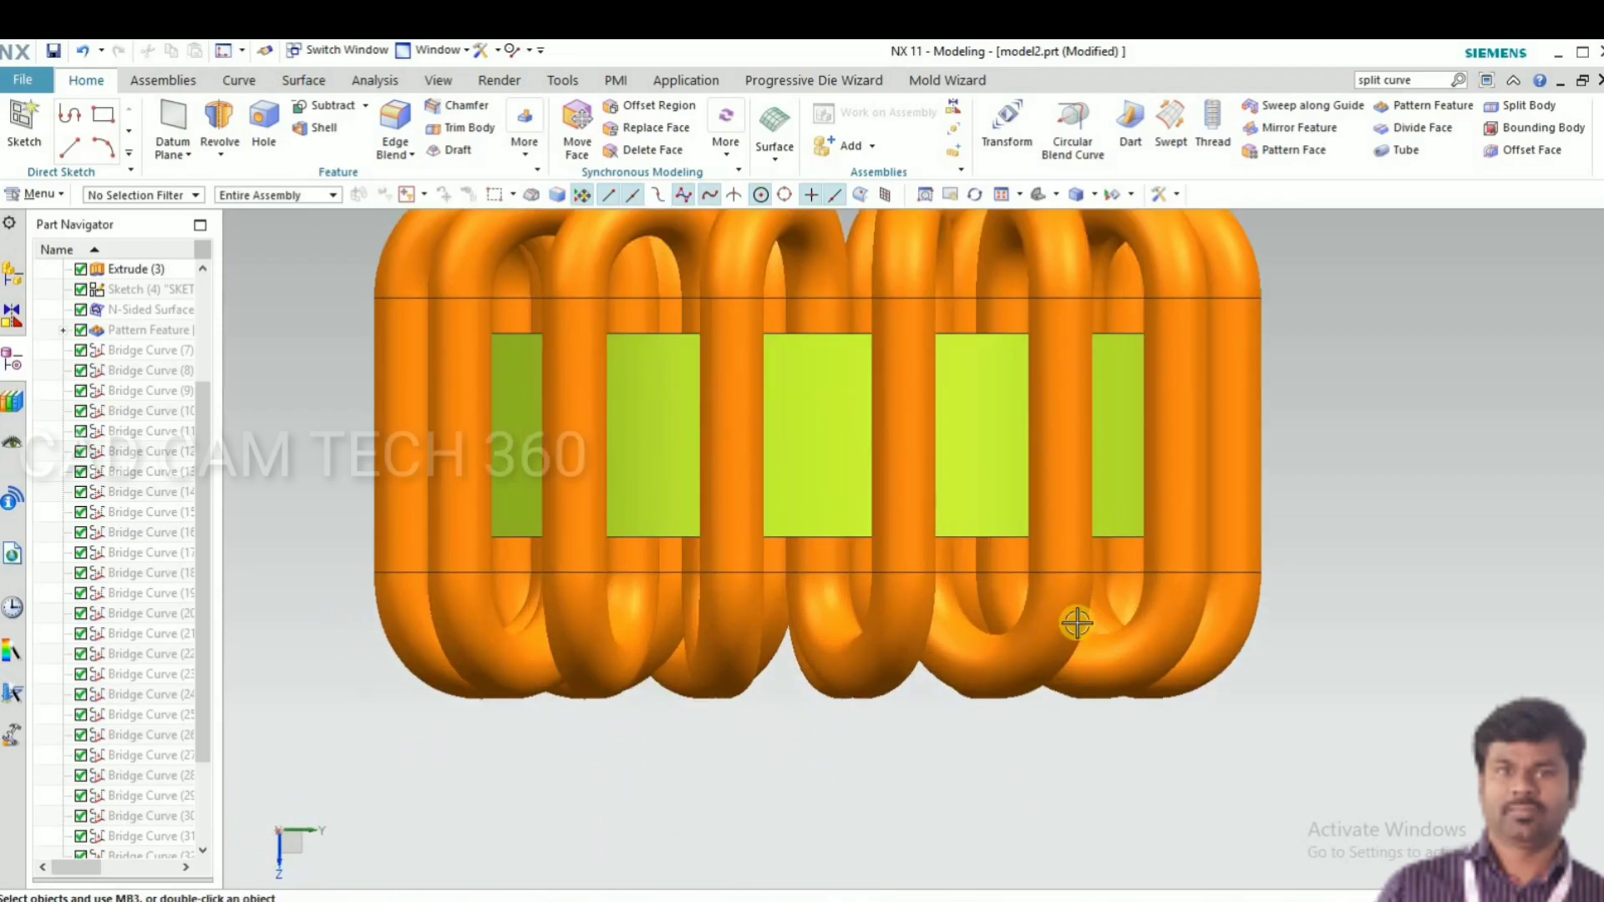
scroll(1086, 681, down, 3)
middle_drag(1085, 680, 1076, 707)
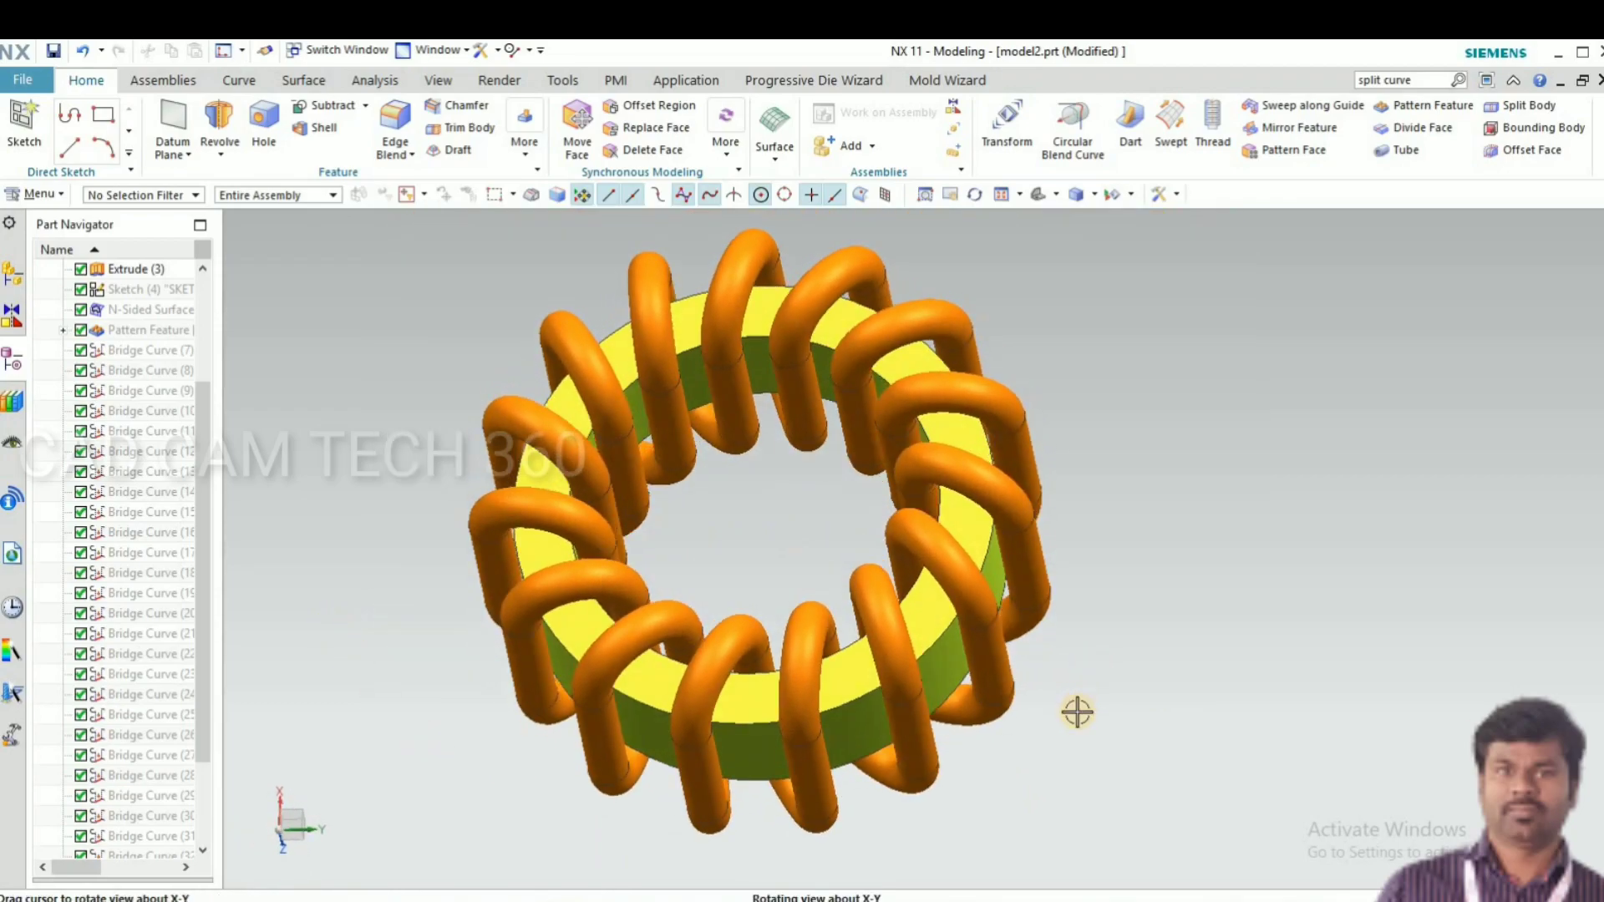